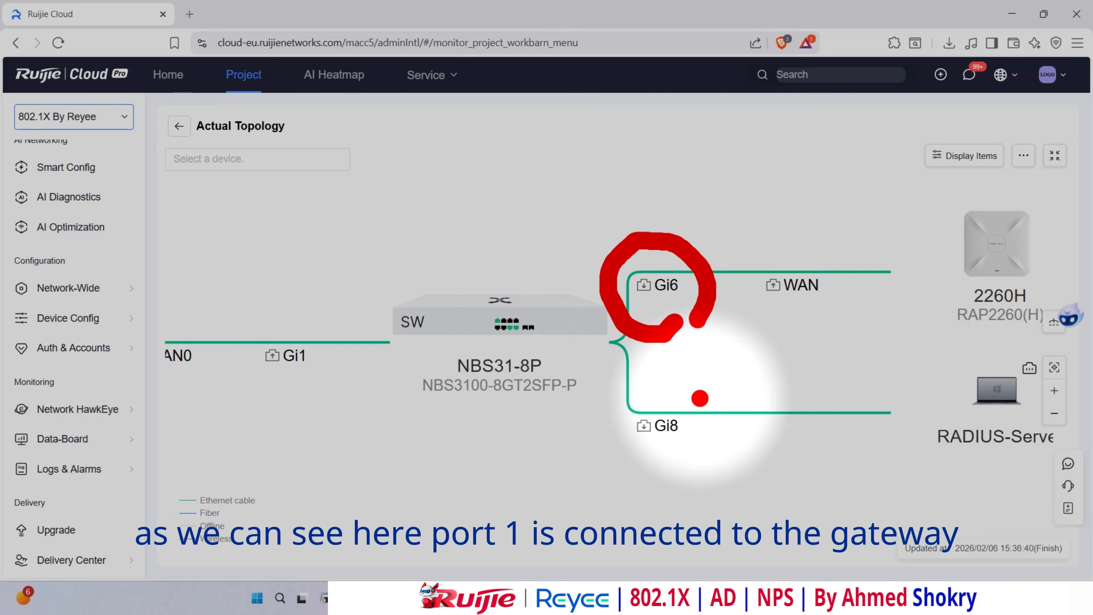
- Annotate ports Gi6, Gi8 and Gi1 on the topology, then return to the Workspace
mouse_move(700, 398)
mouse_down()
mouse_move(611, 387)
mouse_move(689, 465)
mouse_move(696, 413)
mouse_up()
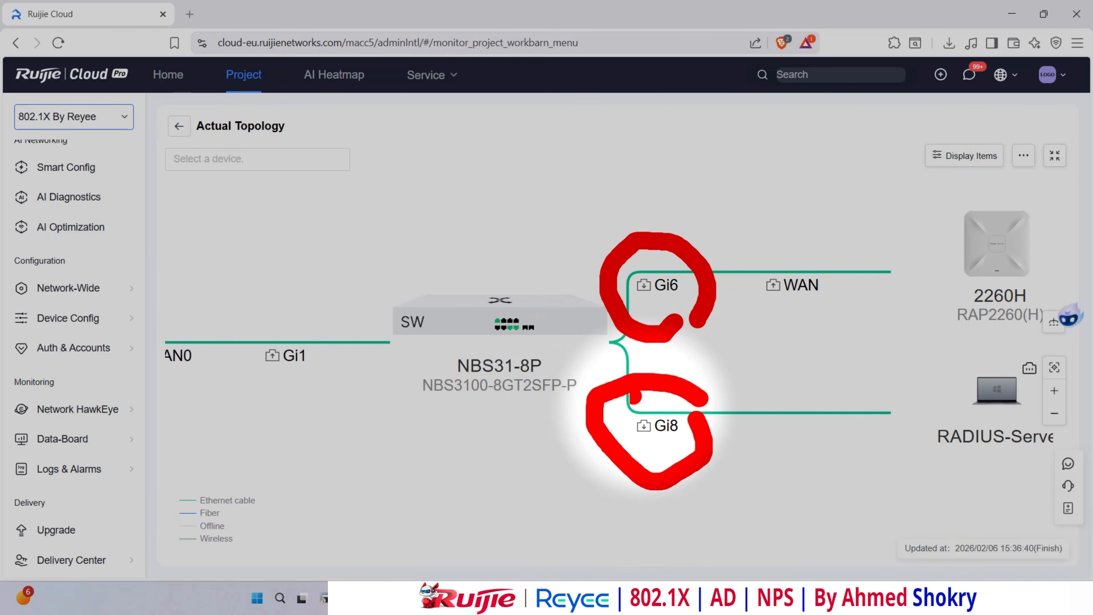
mouse_move(327, 343)
mouse_down()
mouse_move(222, 357)
mouse_move(333, 387)
mouse_move(331, 362)
mouse_up()
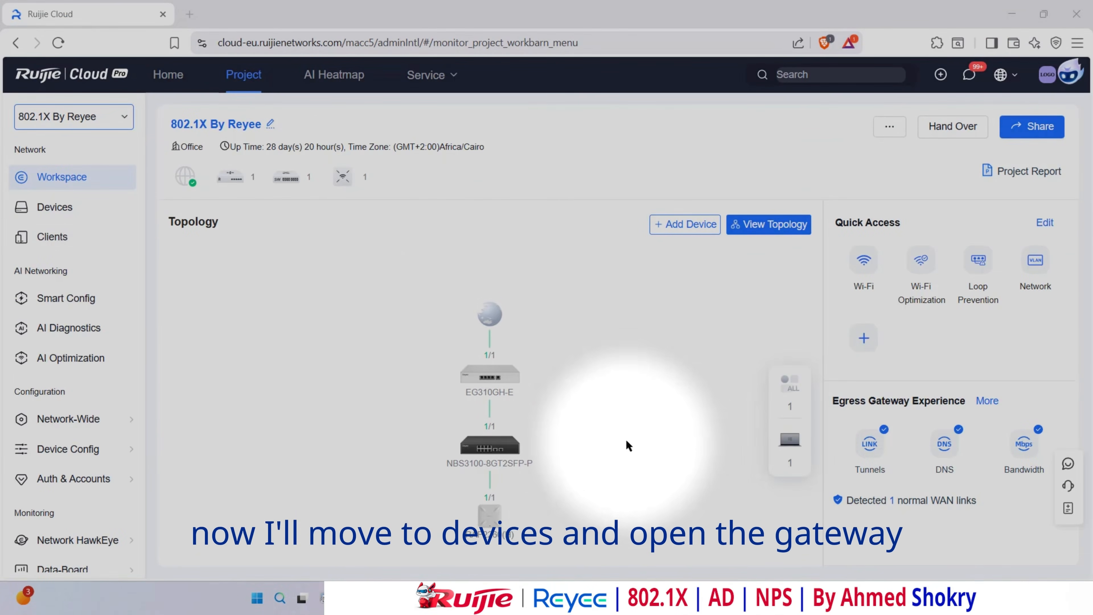
- Open the EG310 gateway's VLAN configuration from the gateway device list
click(54, 209)
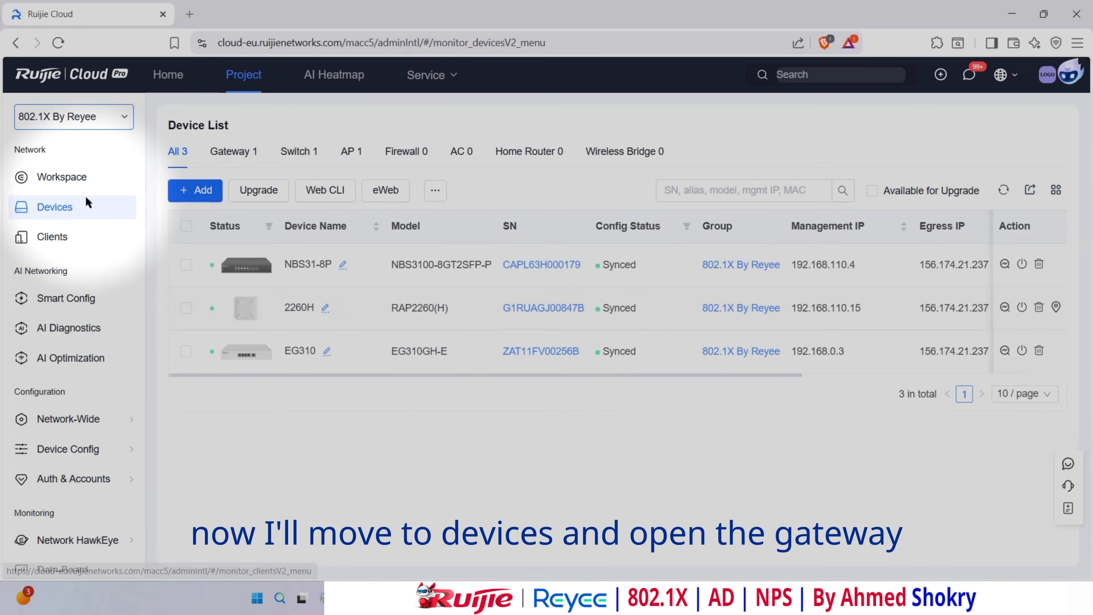
click(234, 159)
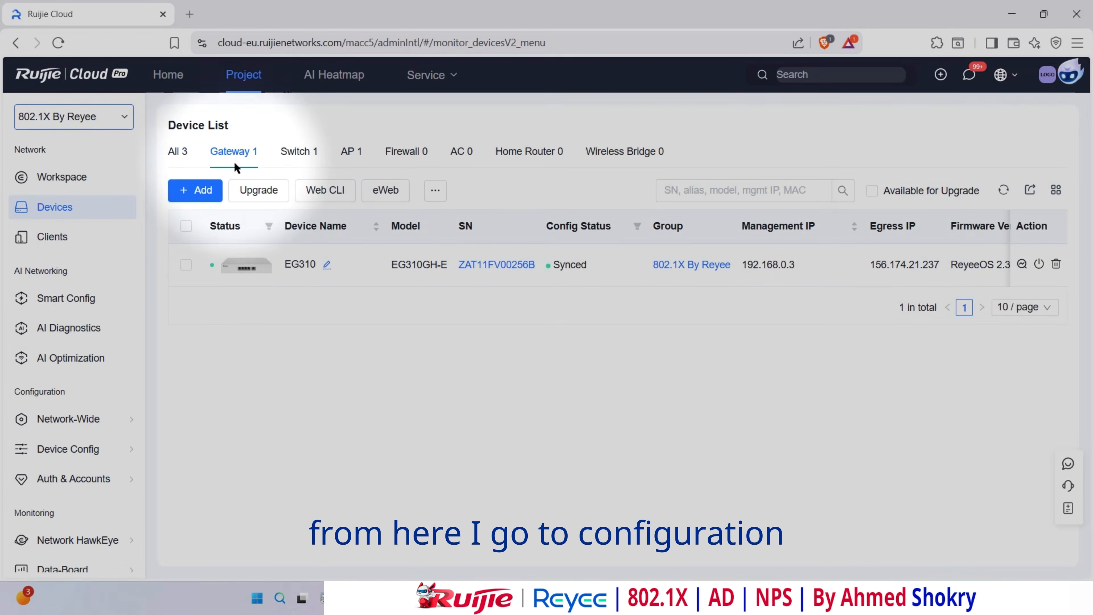
click(242, 269)
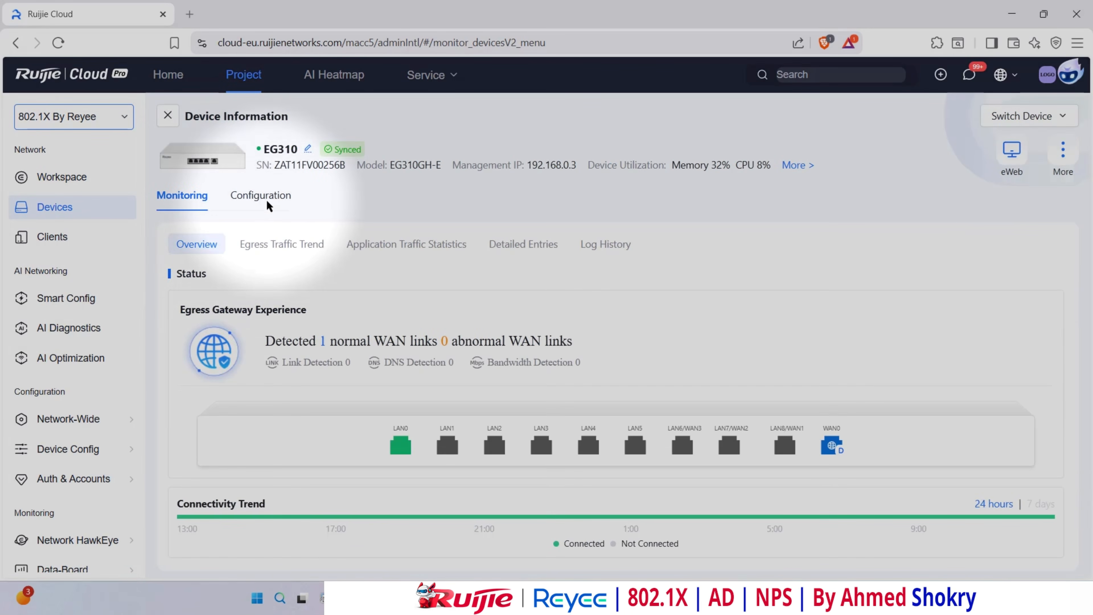
click(267, 206)
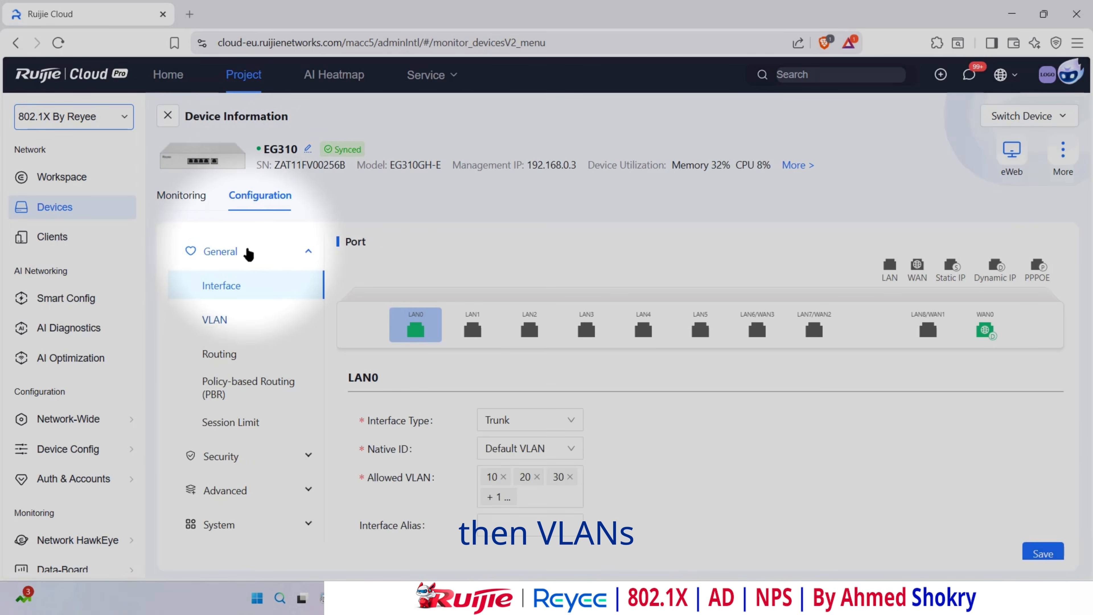
click(215, 329)
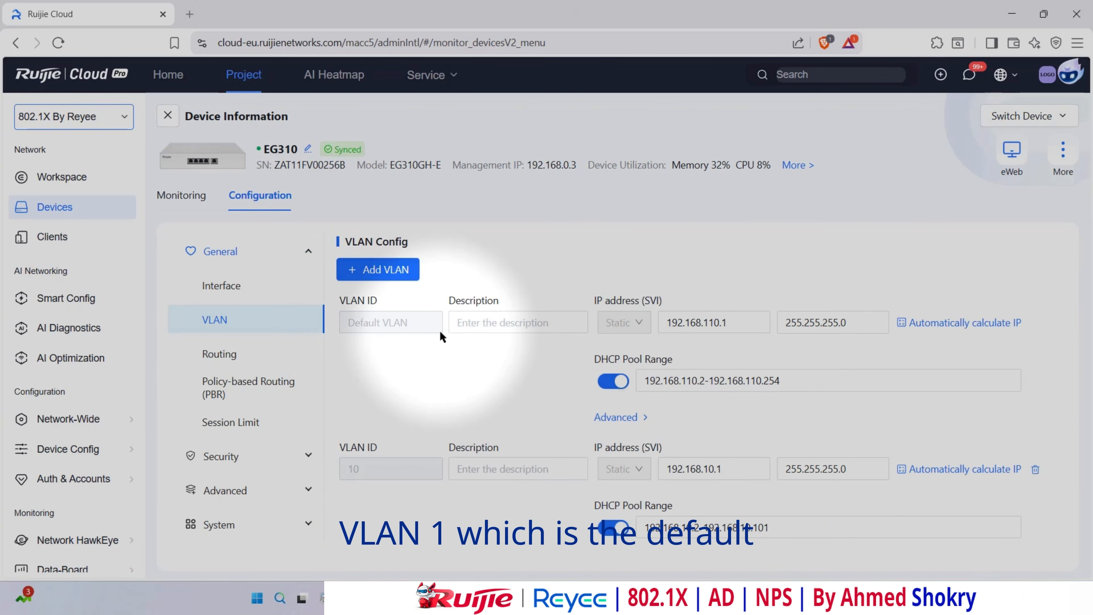
- Highlight the default VLAN address 192.168.110.1 and review VLANs 10, 20 and 30 with their DHCP pools
drag(665, 321, 772, 320)
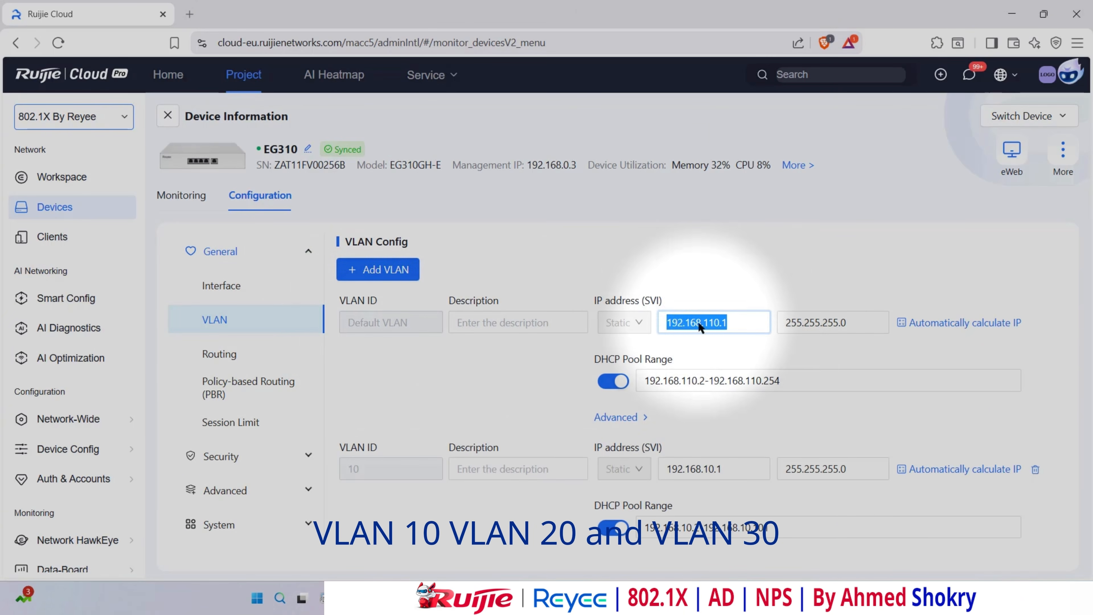
scroll(391, 342, down, 3)
scroll(366, 336, down, 3)
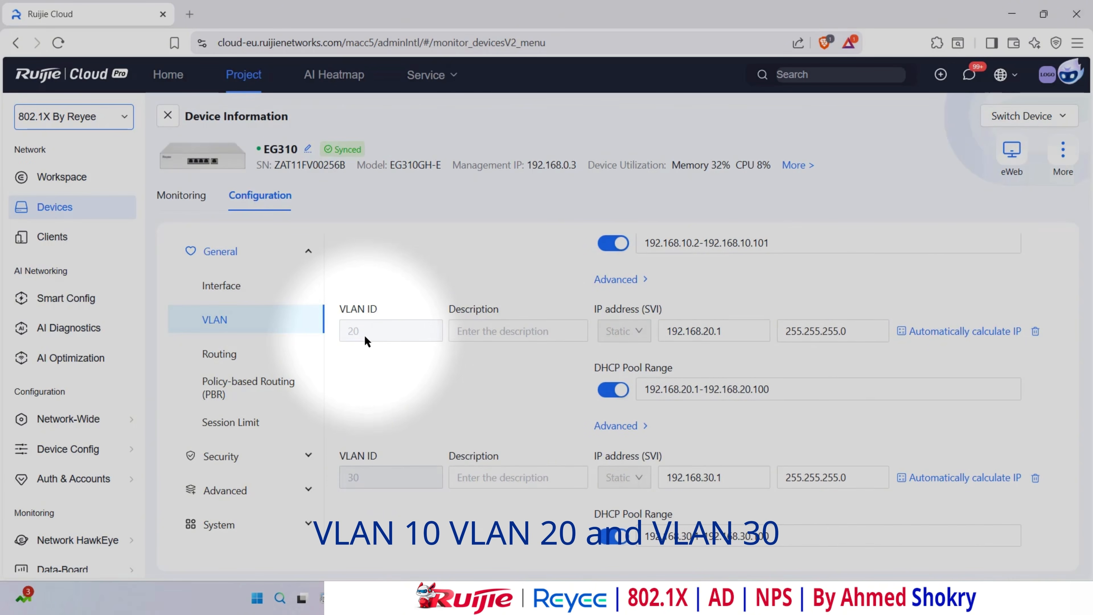
scroll(364, 335, down, 2)
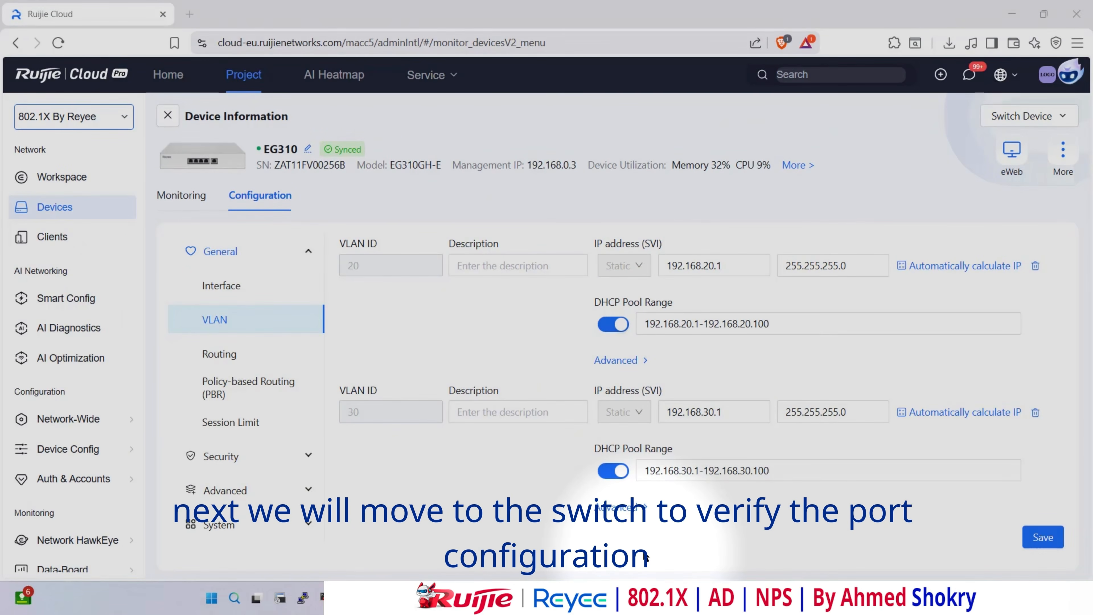
- Open the NBS31-8P switch's interface configuration and check port 1's settings
click(168, 116)
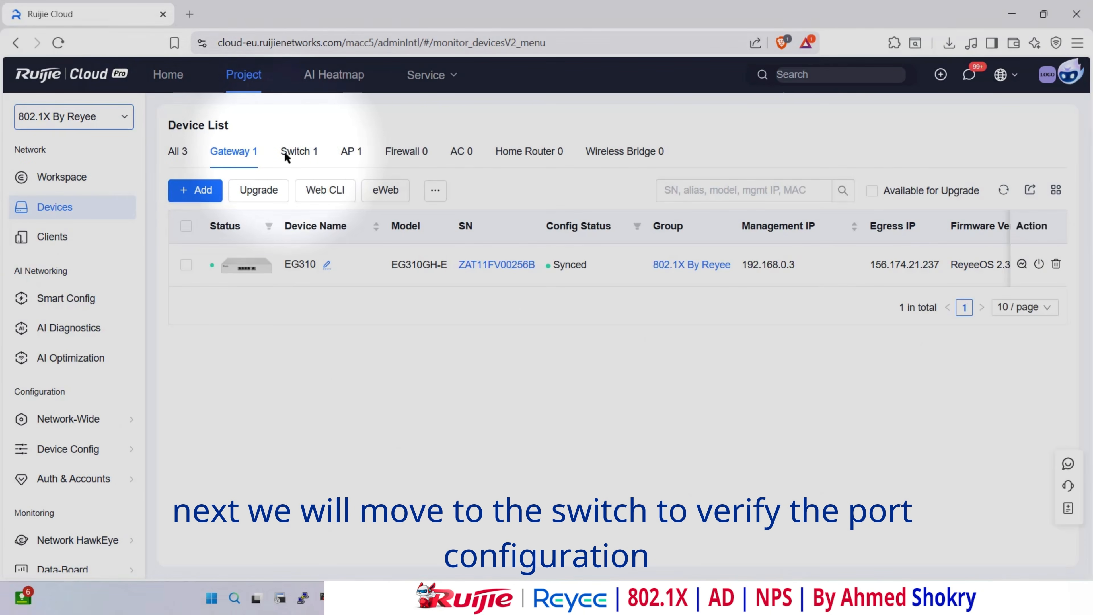
click(303, 163)
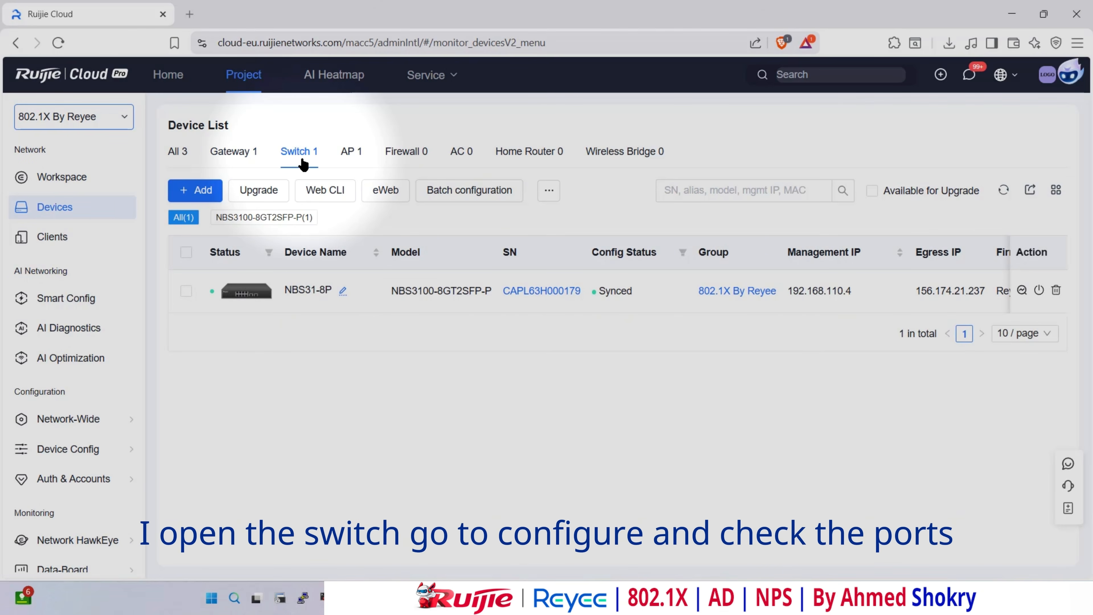
click(246, 296)
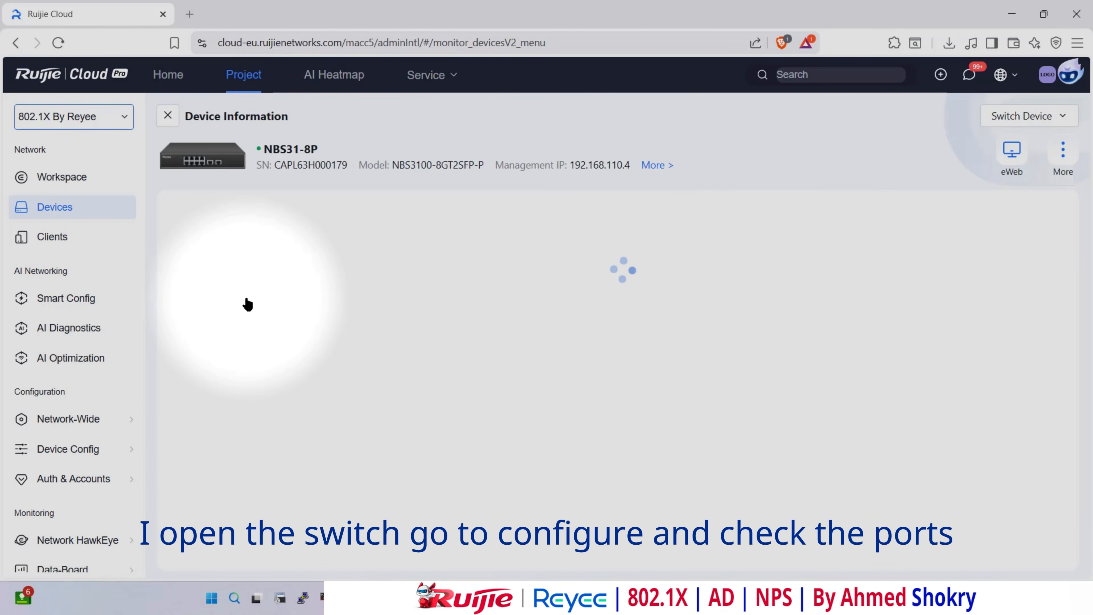
click(268, 205)
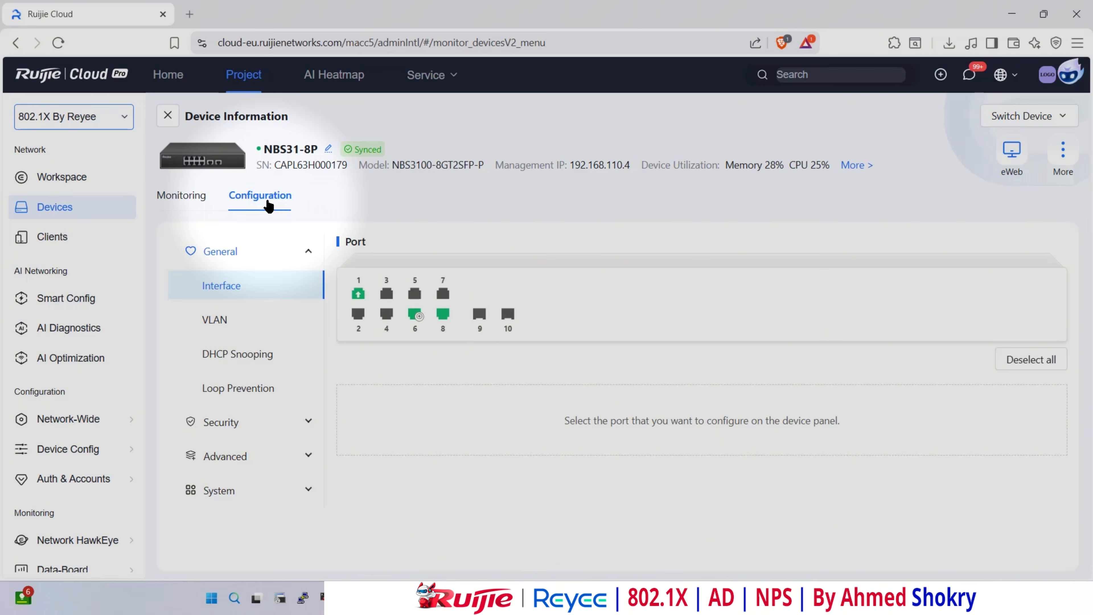
click(358, 301)
scroll(874, 413, down, 2)
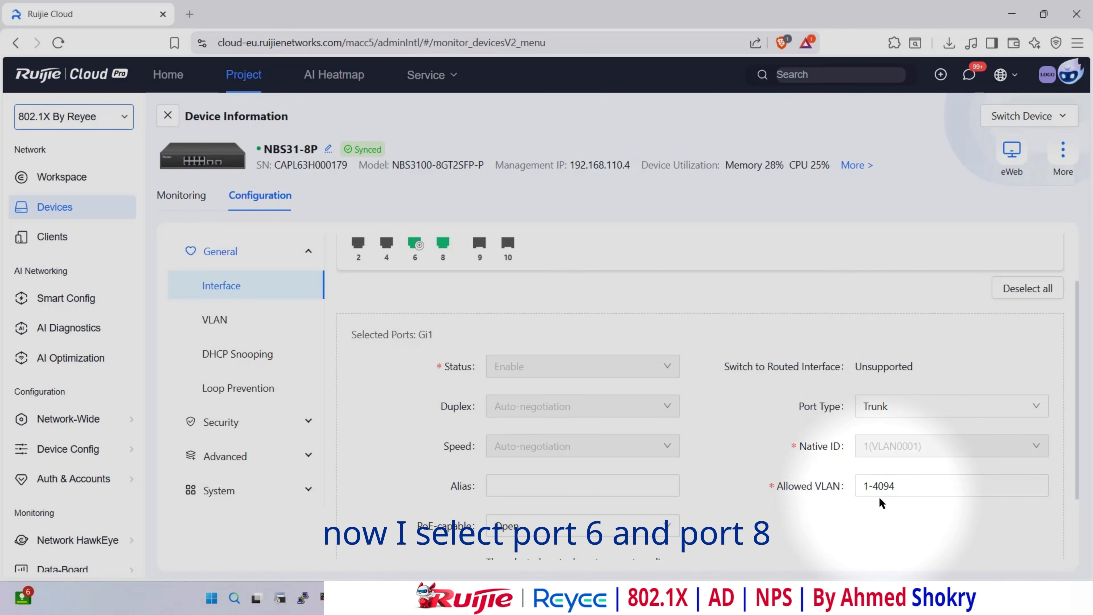
scroll(878, 496, up, 2)
click(358, 295)
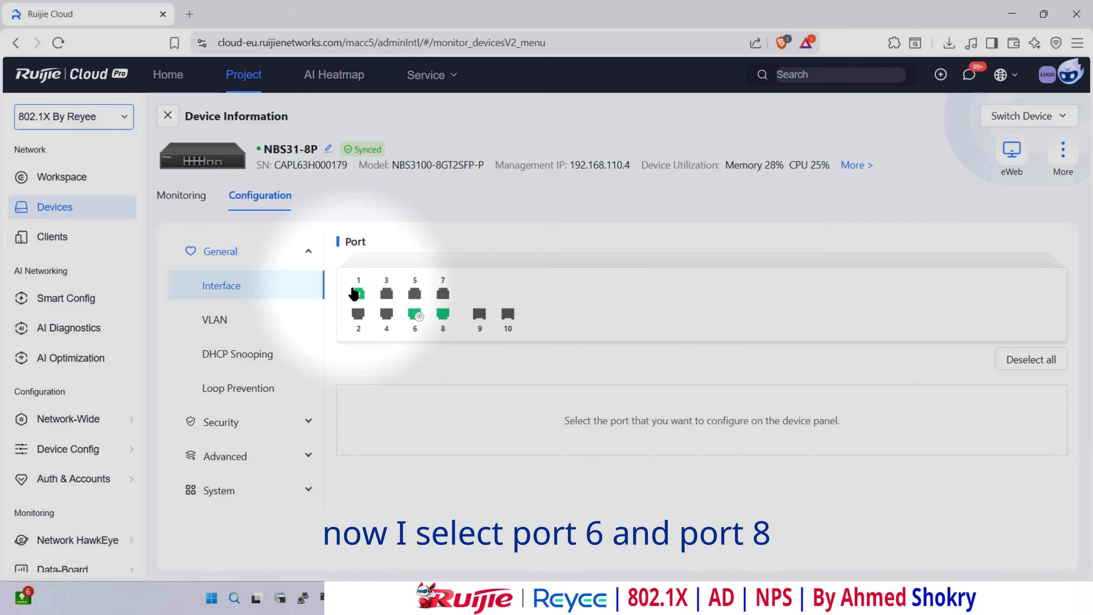
- Make ports Gi6 and Gi8 trunks allowing VLANs 1-4094 and save
click(414, 317)
click(443, 318)
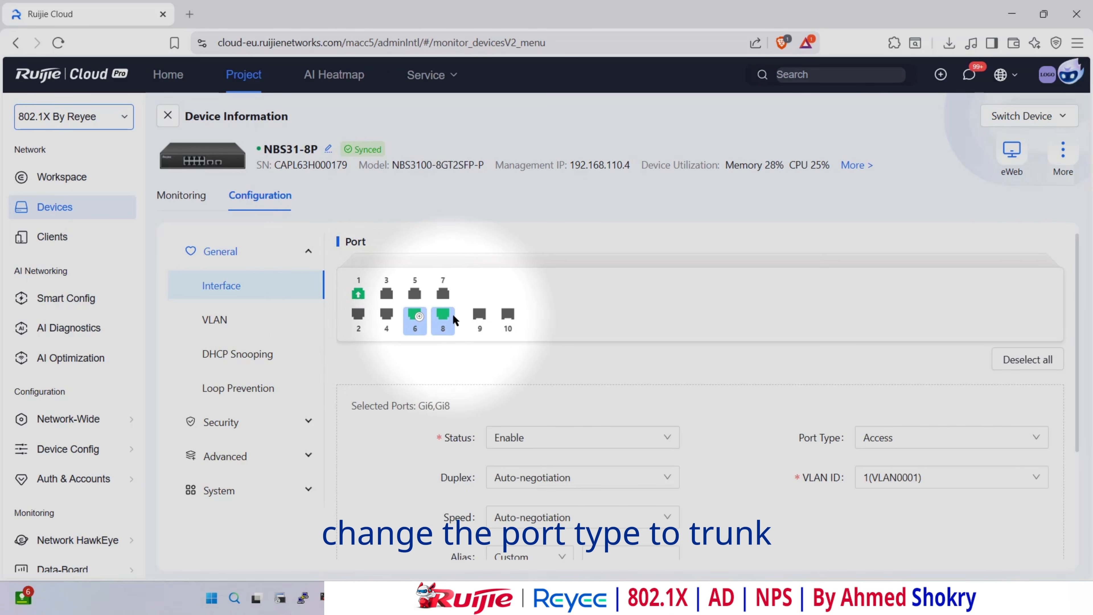
scroll(688, 344, down, 2)
click(954, 370)
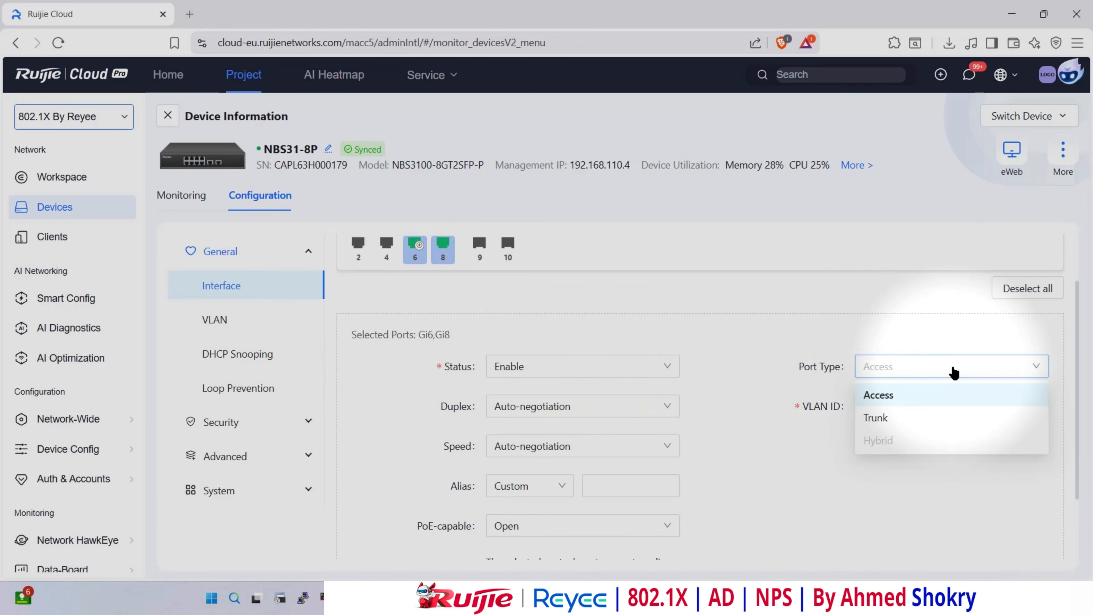
click(945, 418)
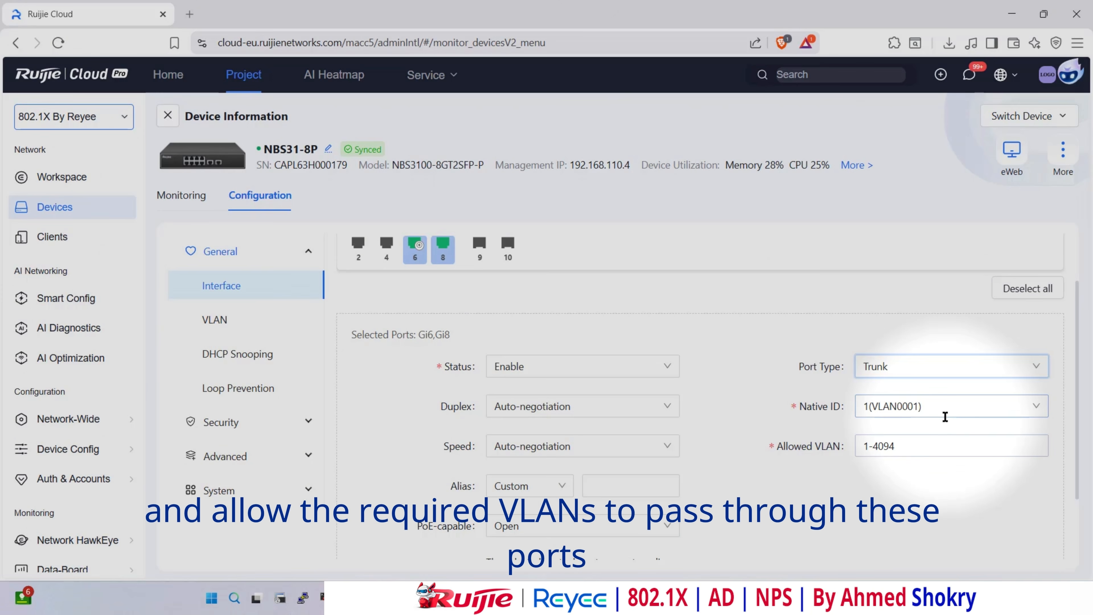
click(917, 447)
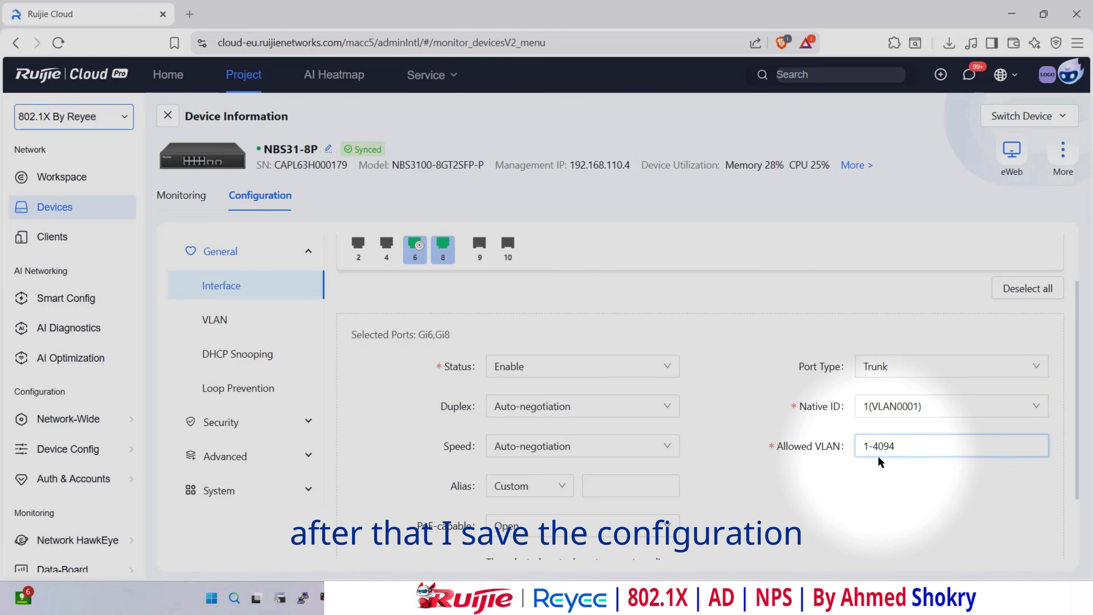
scroll(878, 456, down, 2)
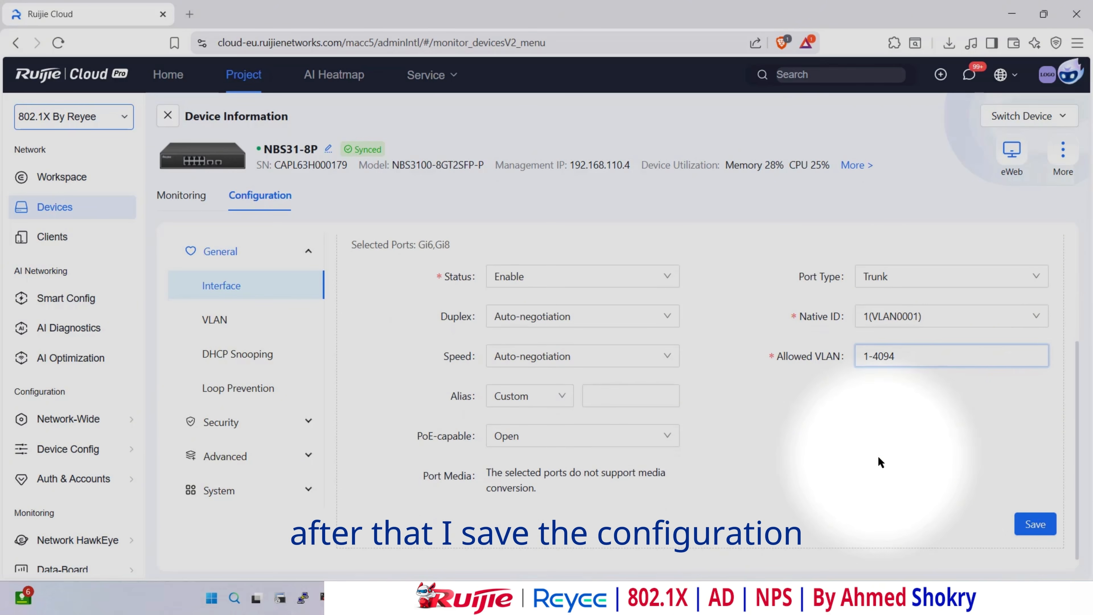
click(1034, 529)
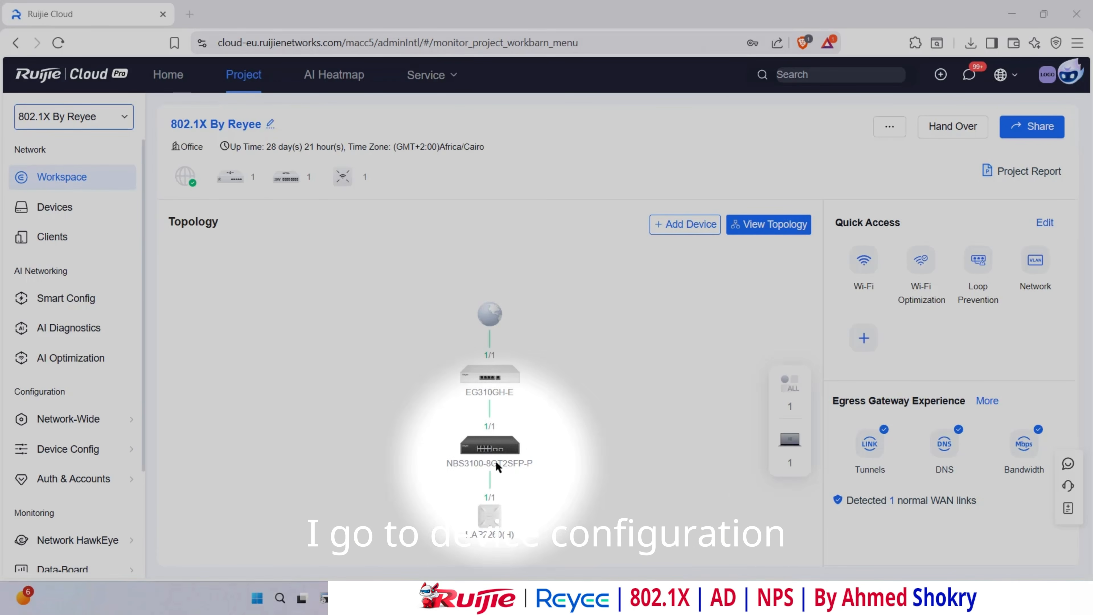
- Add a Wi-Fi named RADIUS with 802.1X (Enterprise) security
mouse_move(60, 459)
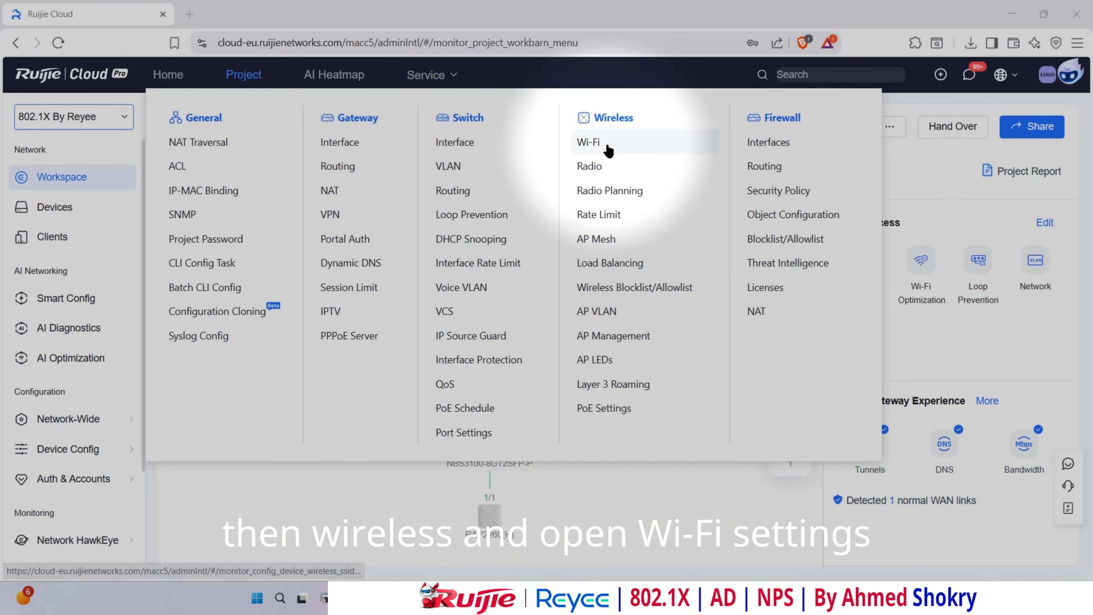
click(608, 151)
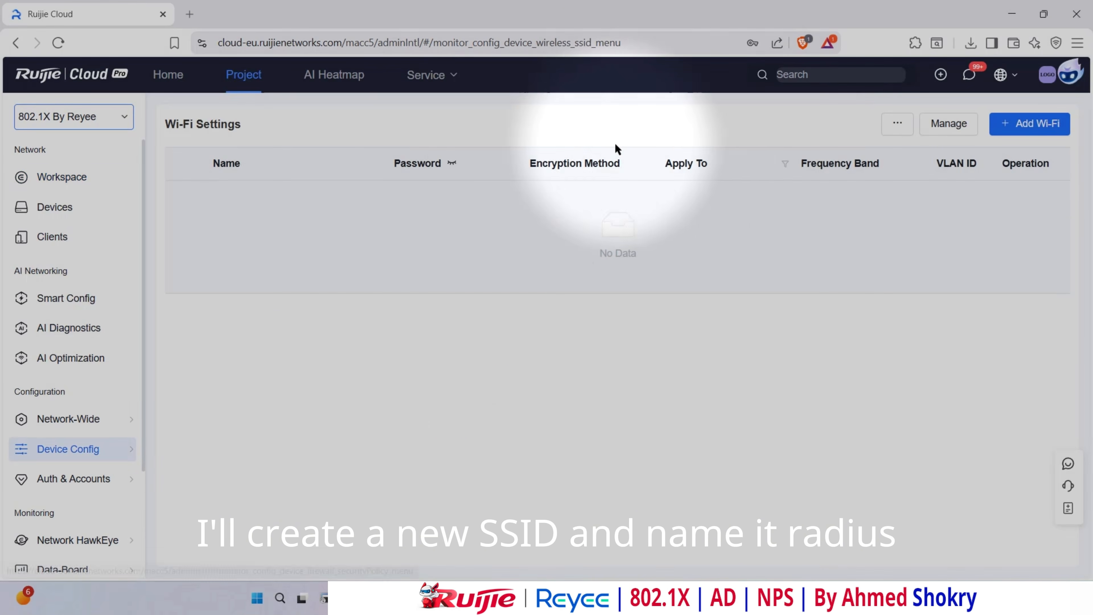
click(1029, 123)
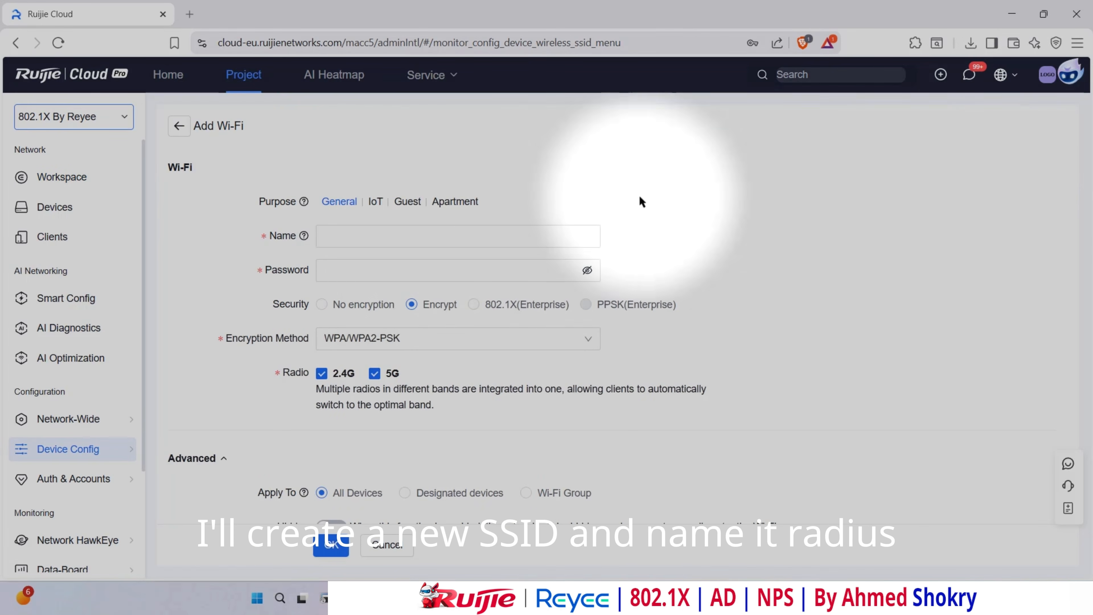
click(432, 233)
text(RADIUS)
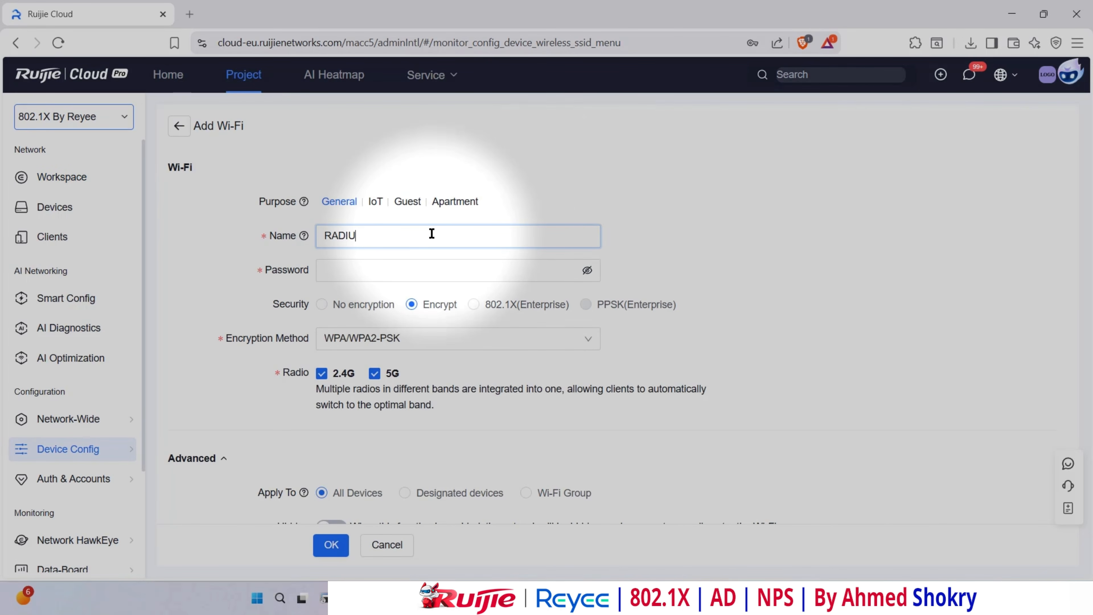
click(476, 305)
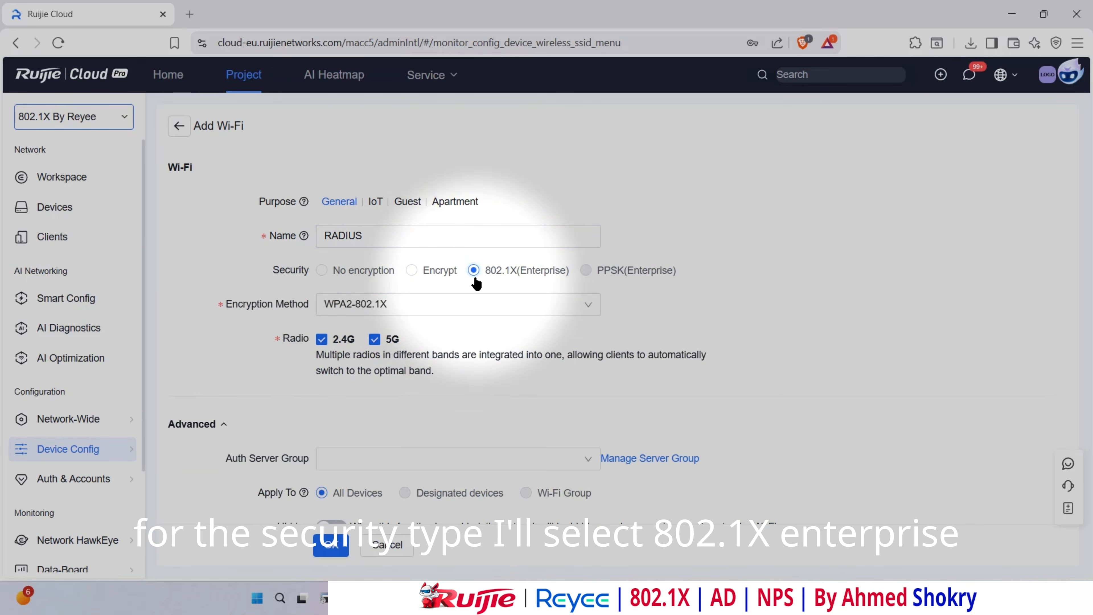
scroll(476, 282, down, 3)
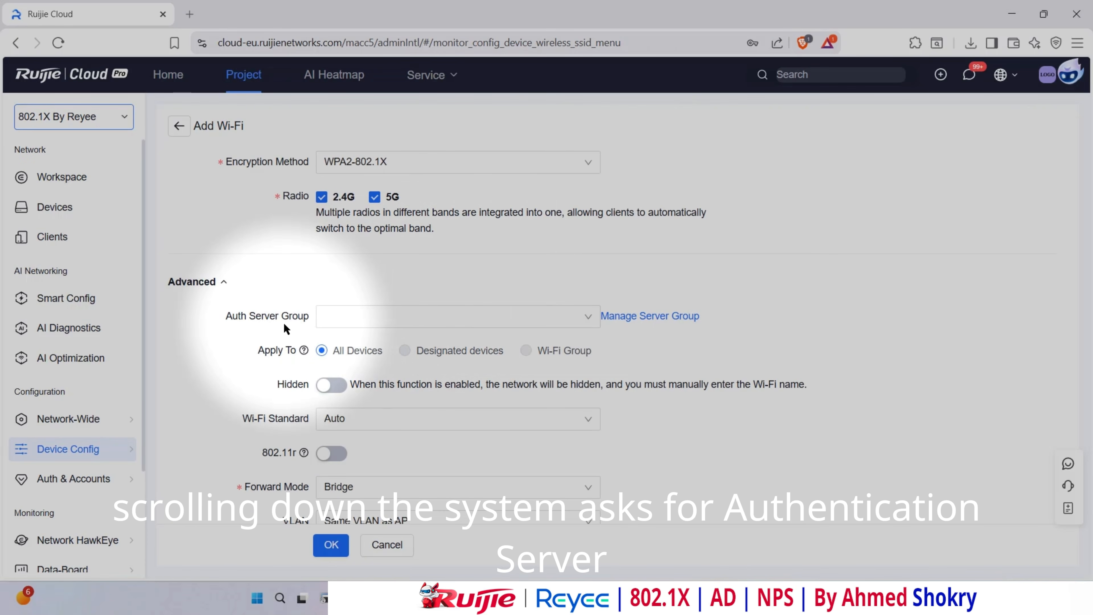
- Add a server group with its name, server IP 192.168.110.200 and server name
click(655, 321)
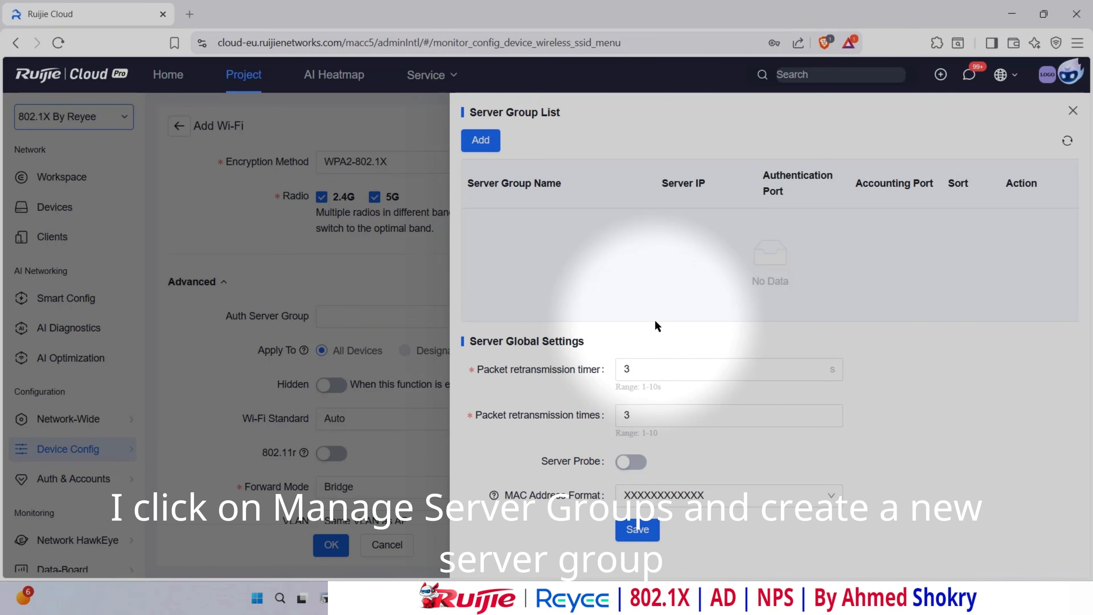
click(481, 140)
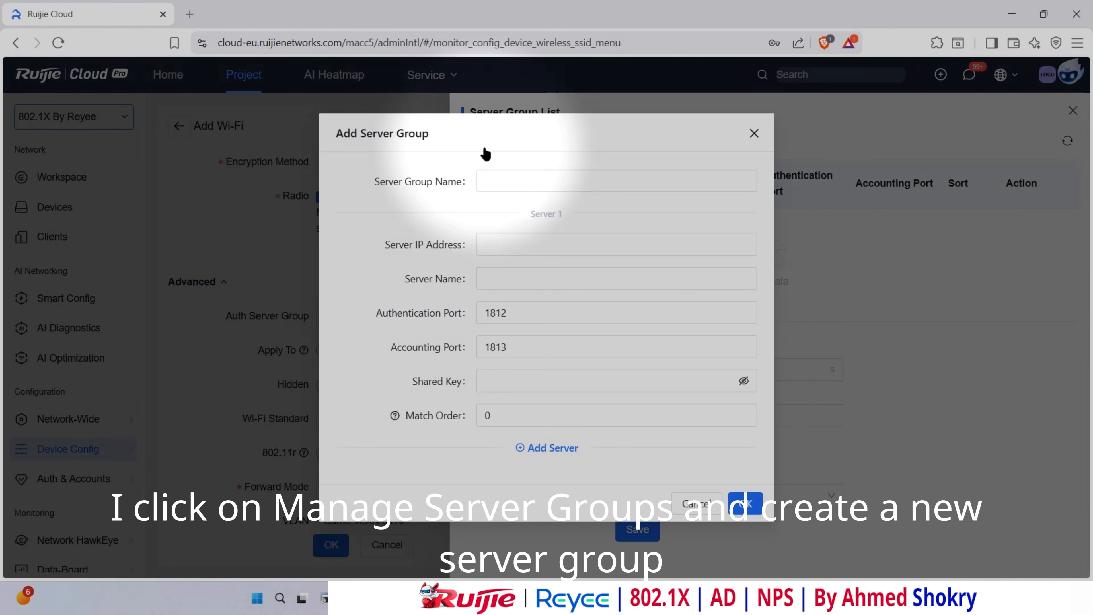
click(515, 183)
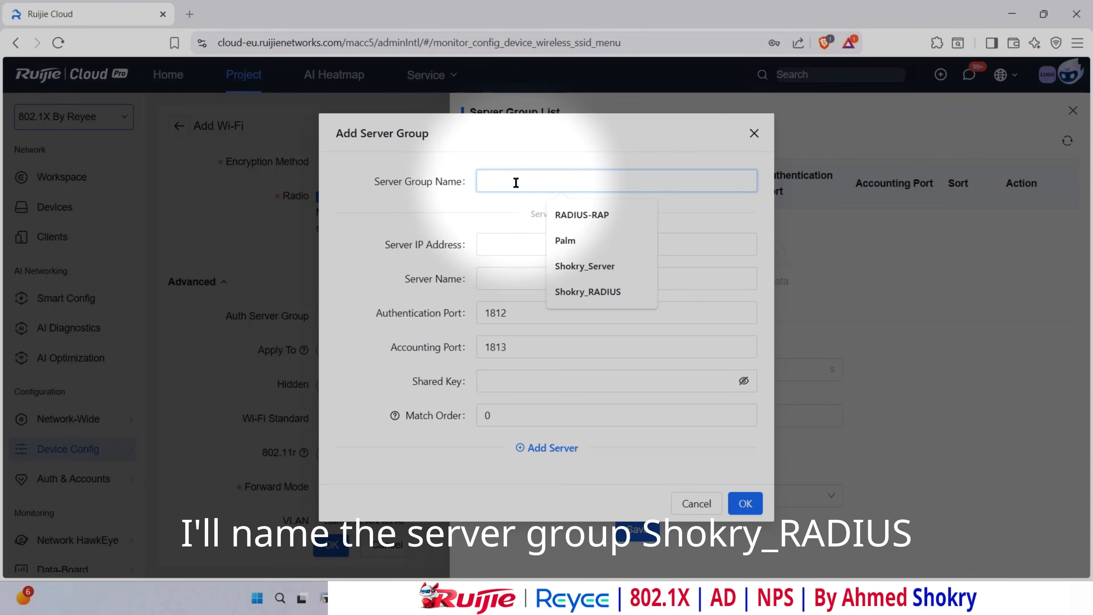
click(587, 292)
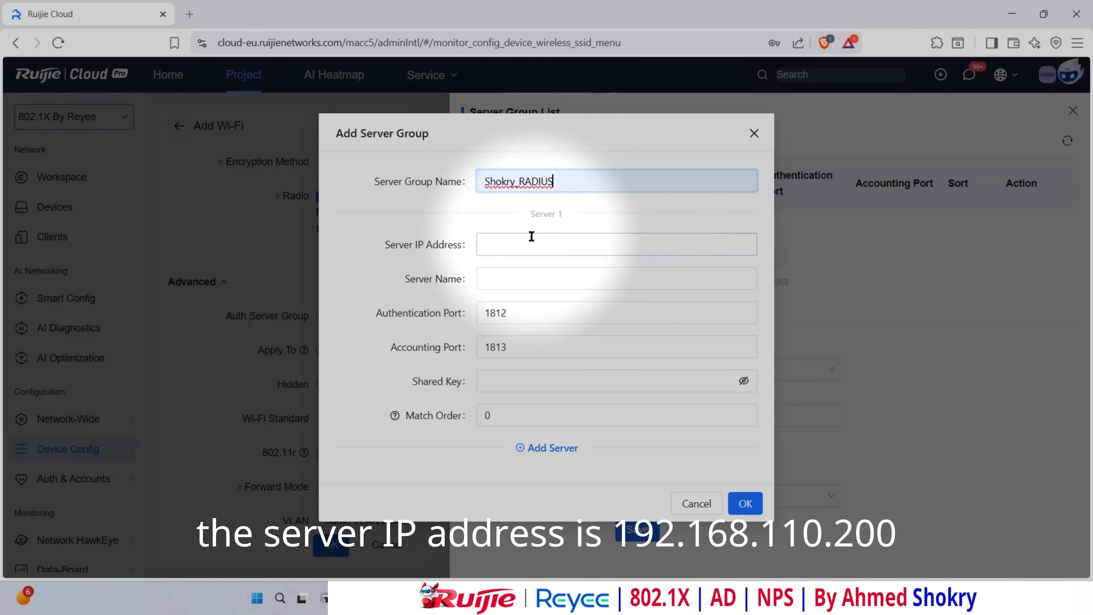
click(525, 244)
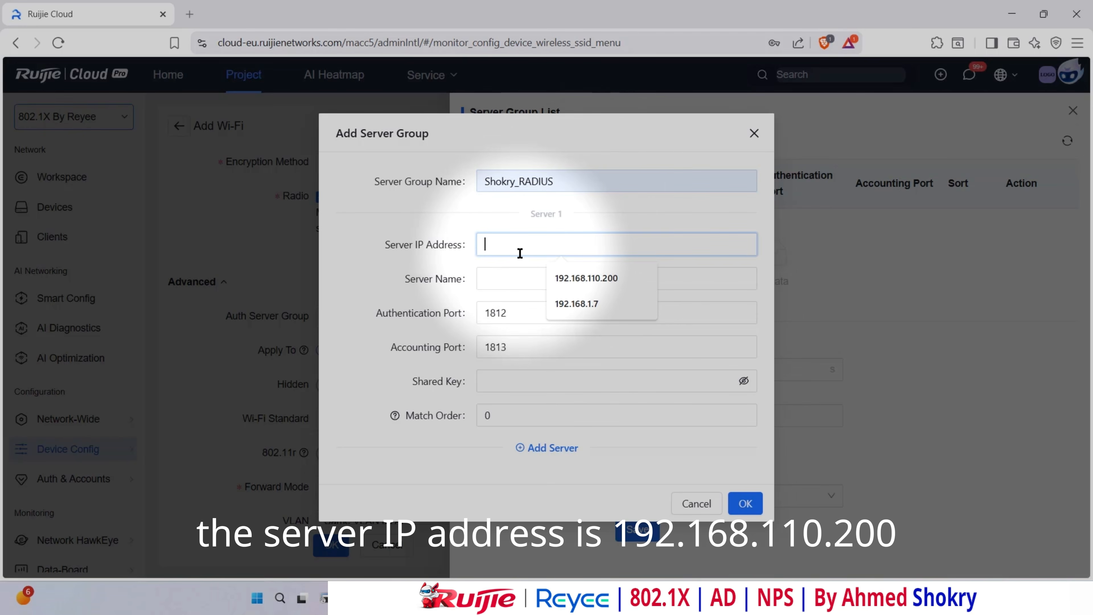
click(594, 279)
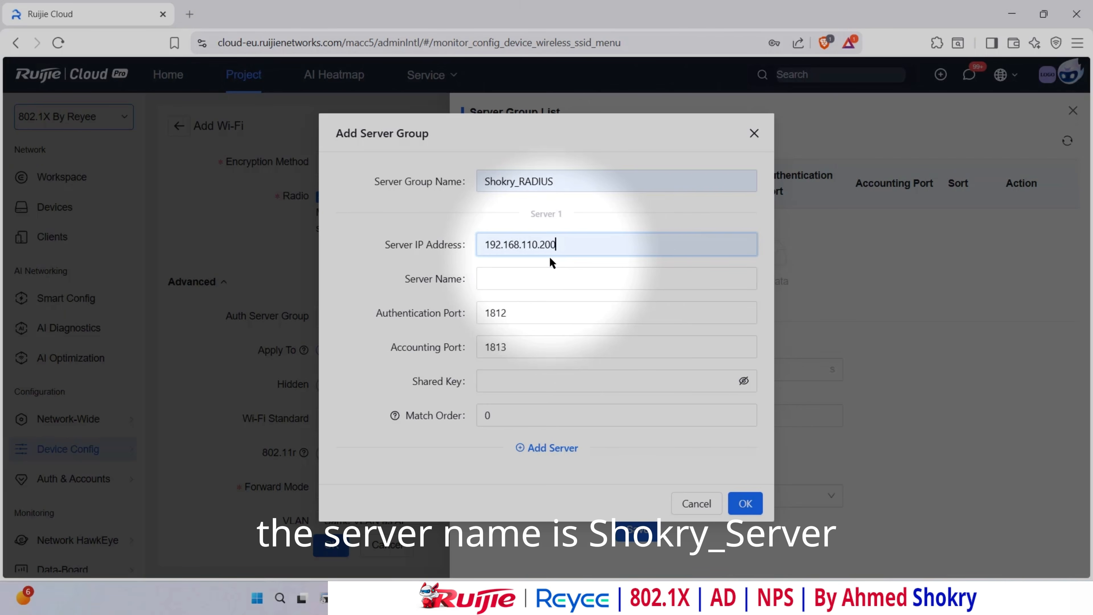
click(515, 281)
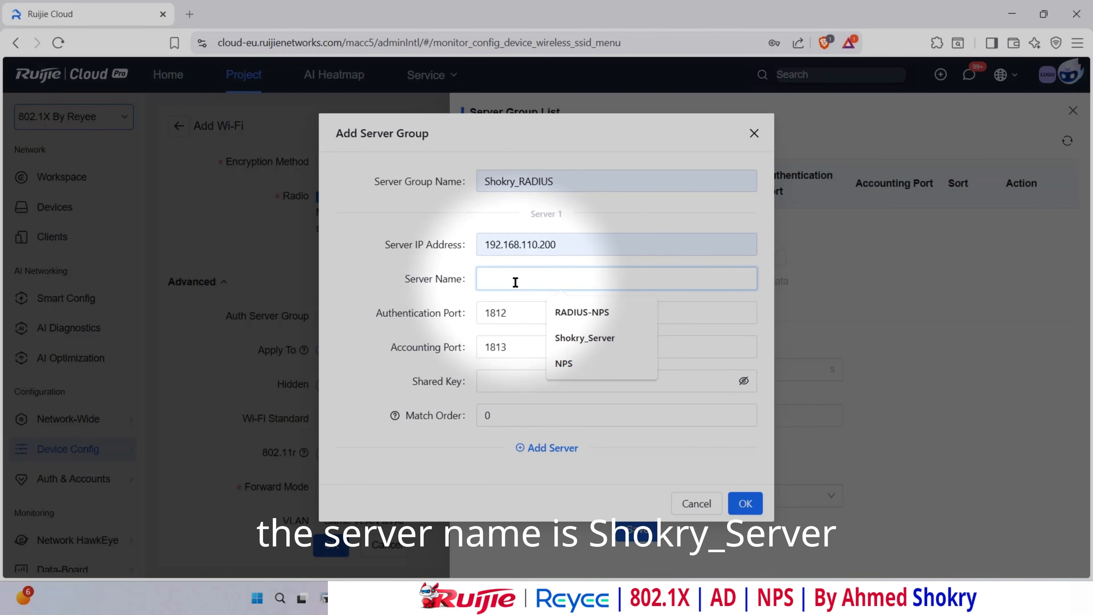
click(591, 335)
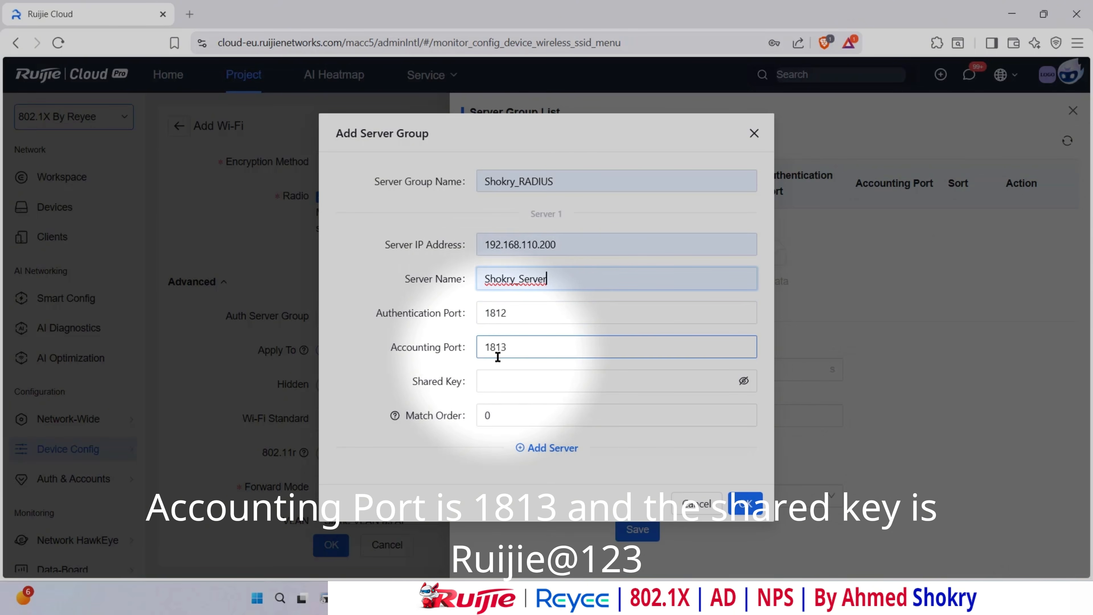
- Enter and verify the shared key, then save the new server group
click(511, 381)
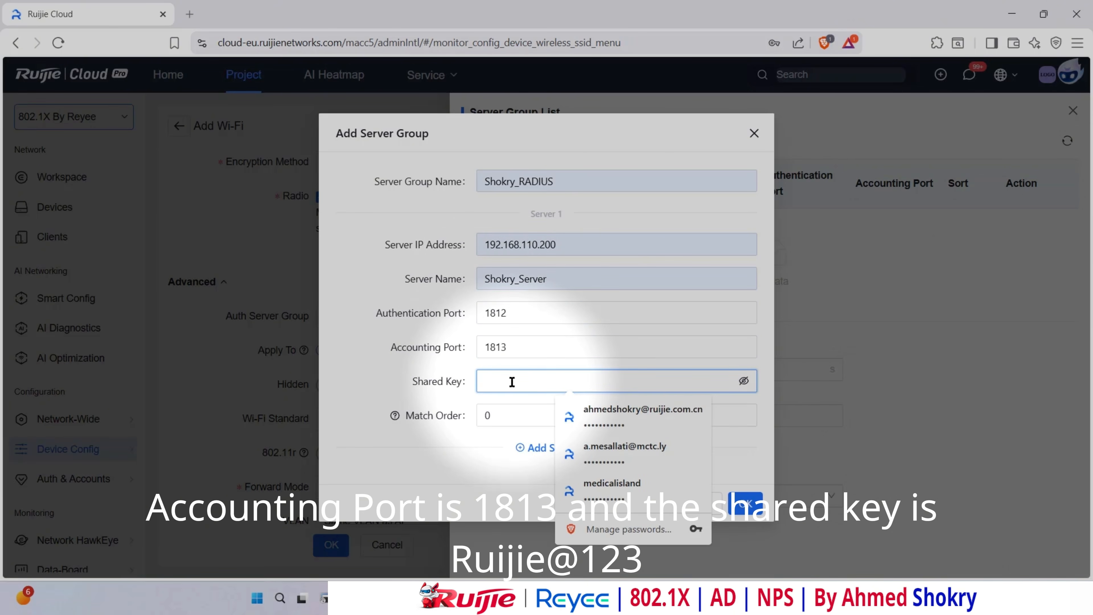
text(Ru)
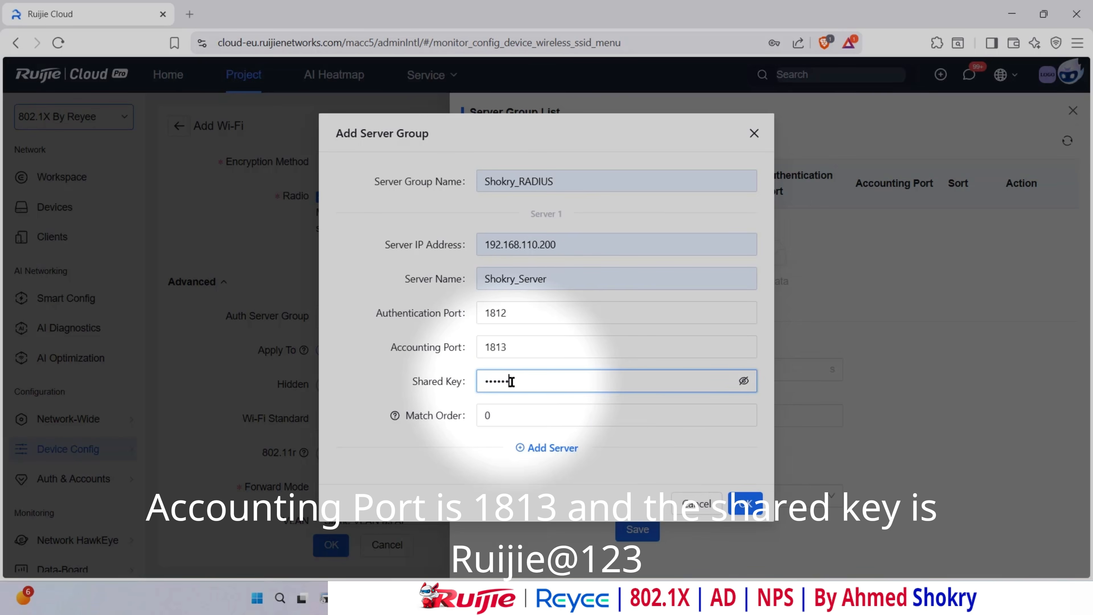
text(ijie@123)
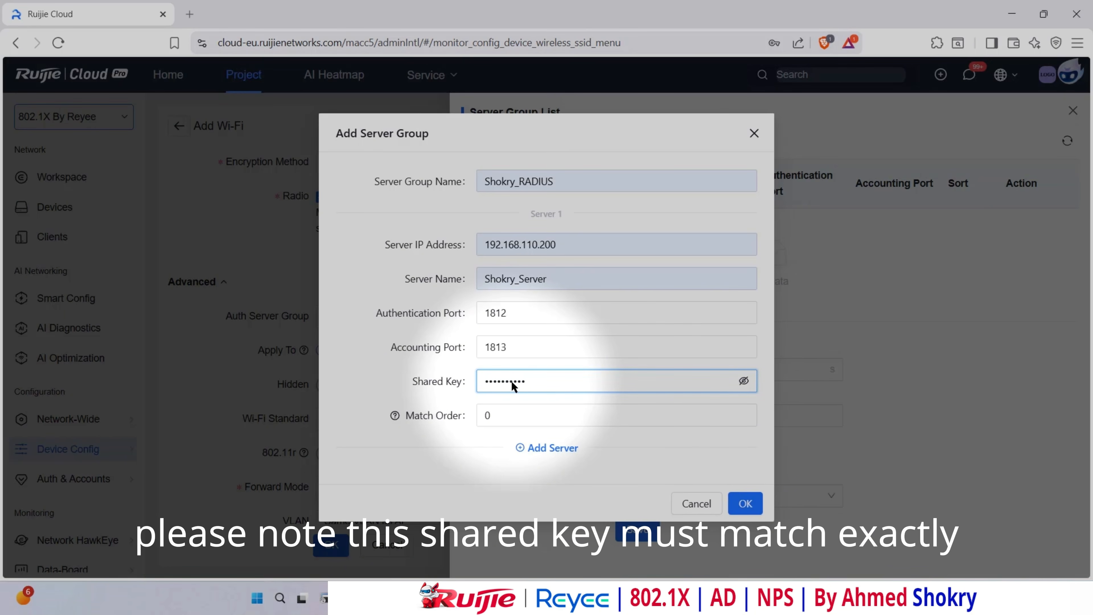
click(744, 380)
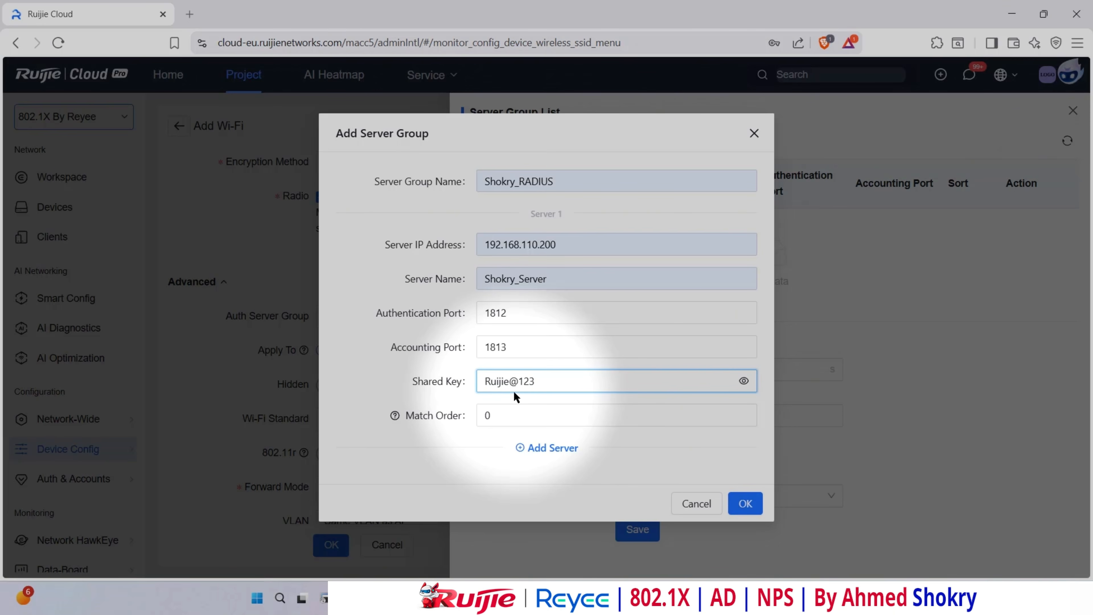
click(745, 503)
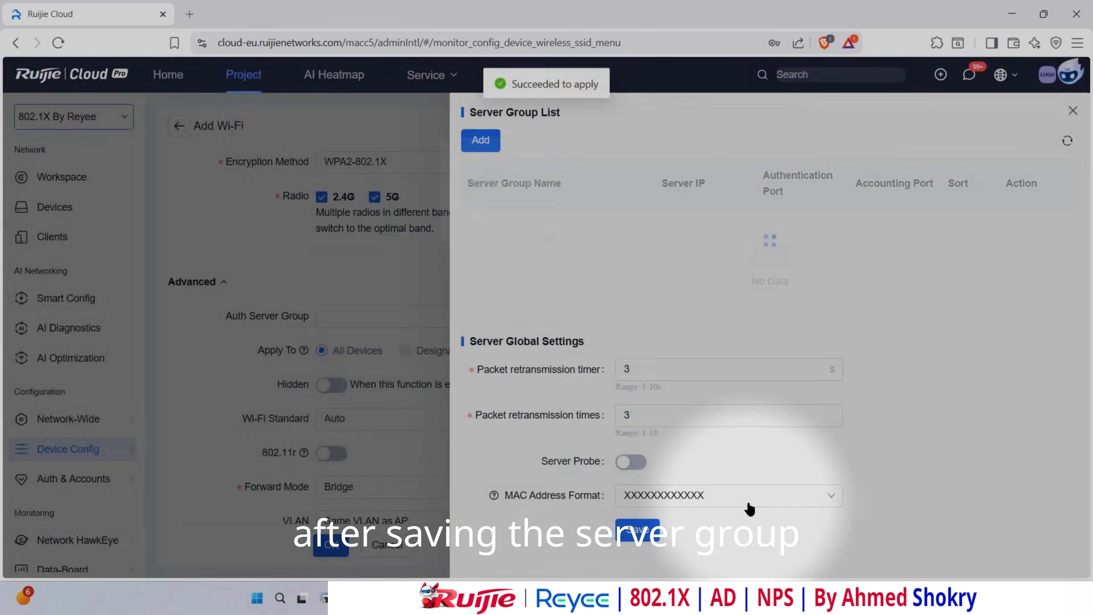
click(769, 261)
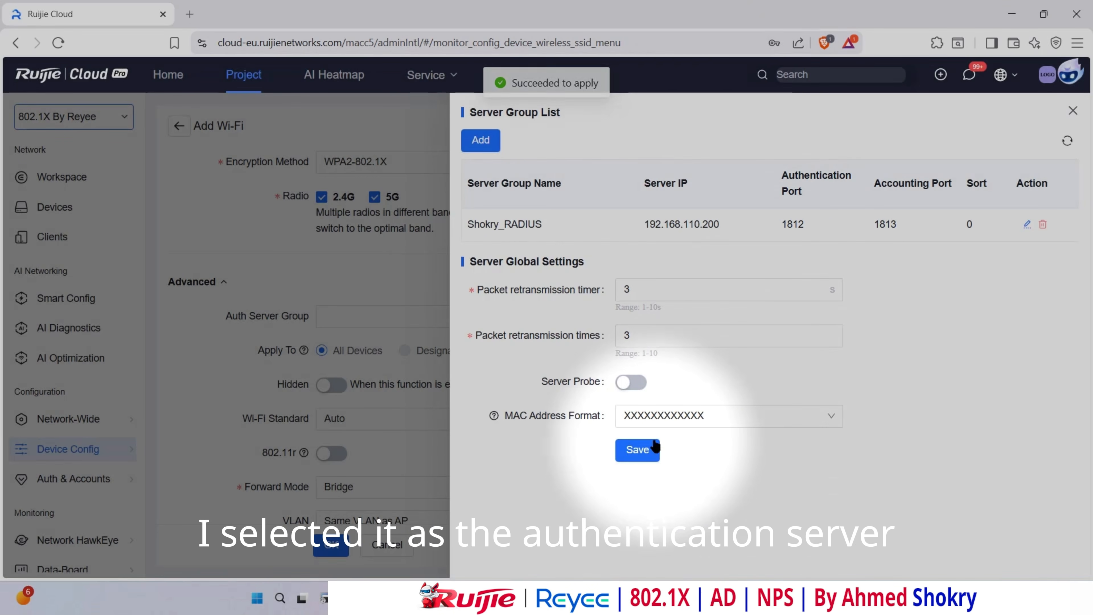
- Select the new RADIUS server group as the Wi-Fi's authentication server
click(638, 450)
click(583, 317)
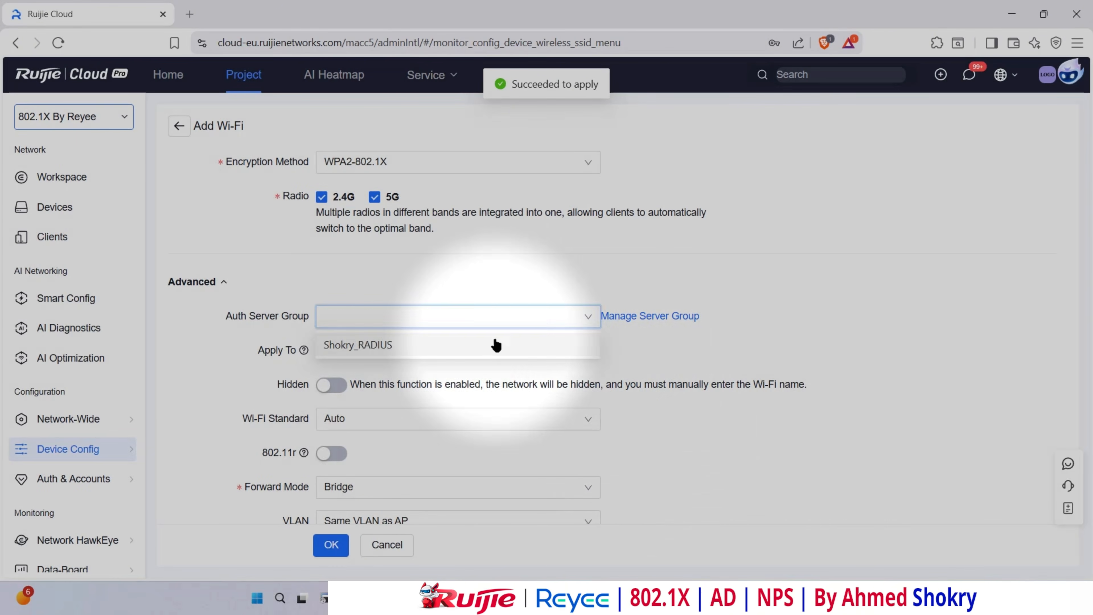
click(538, 344)
- Enable Dynamic VLAN Authorization and check supported VLAN ID 10
scroll(640, 342, down, 5)
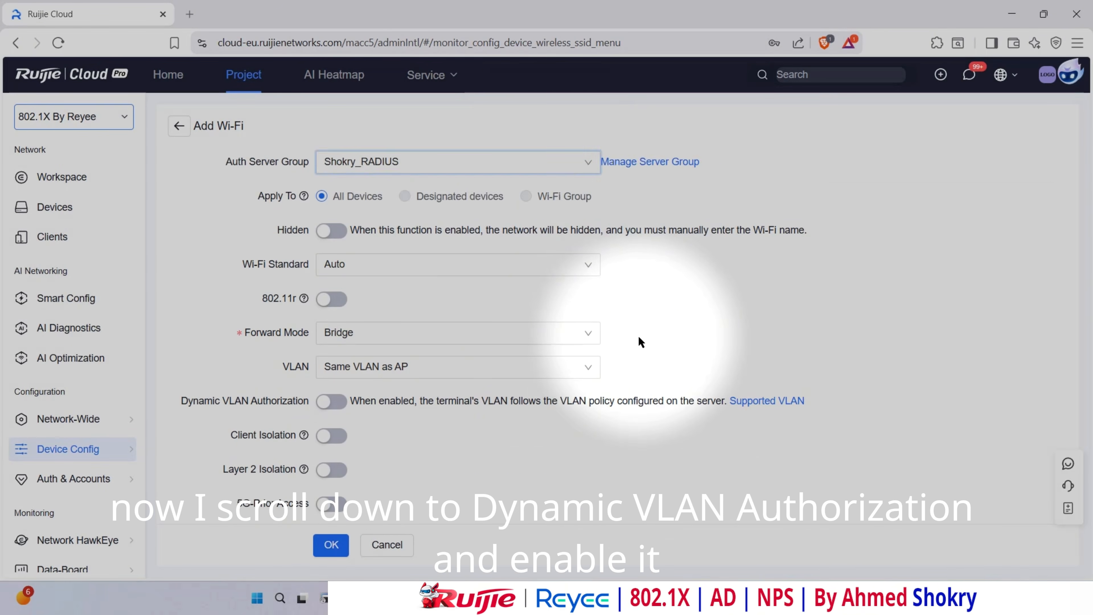
click(333, 342)
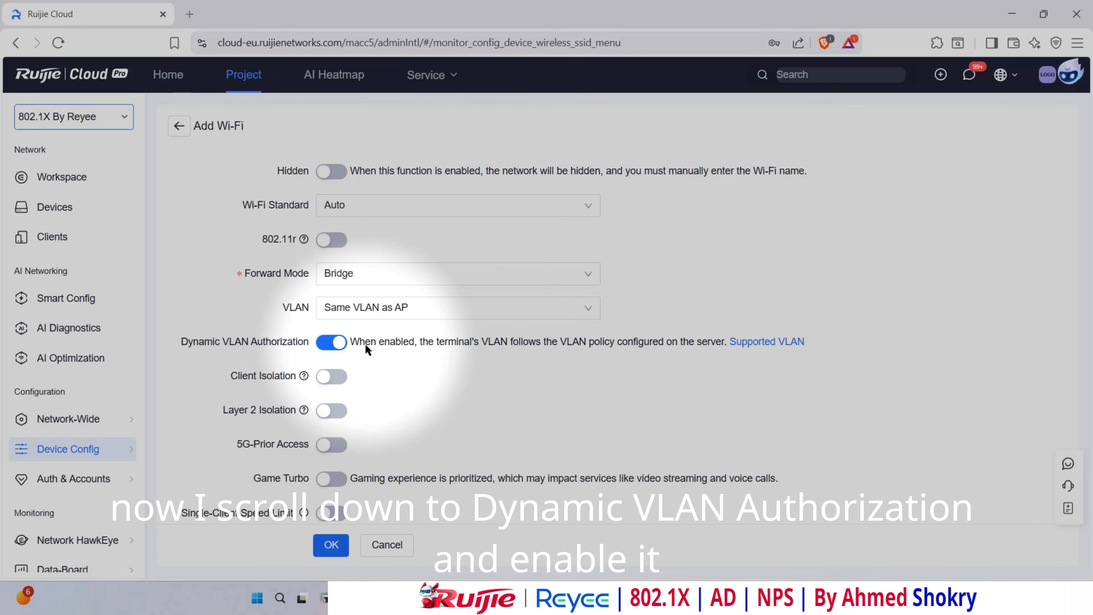
click(753, 345)
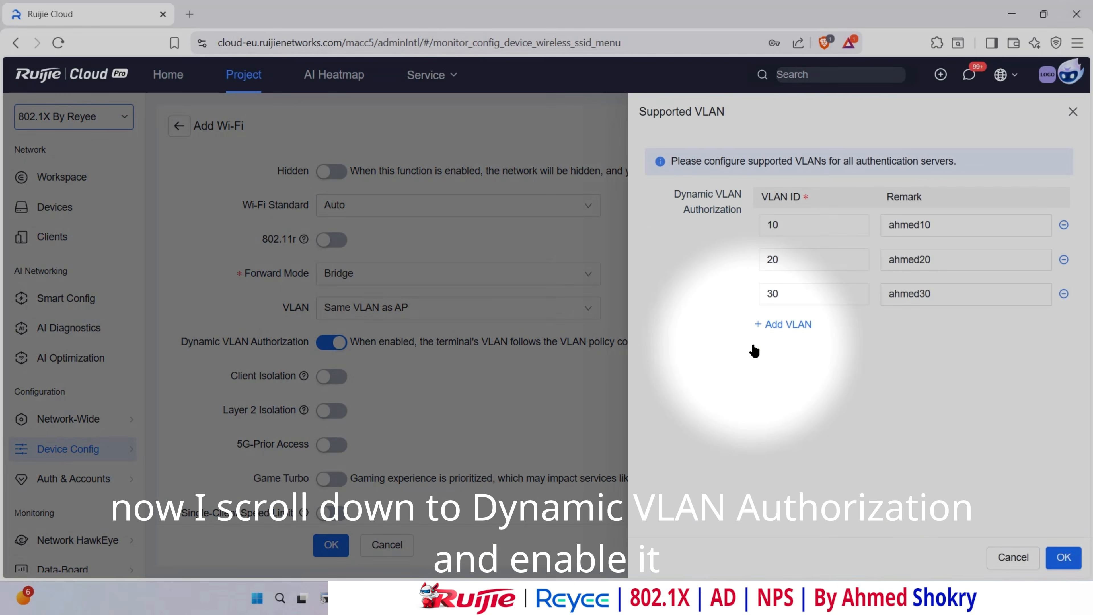
click(789, 226)
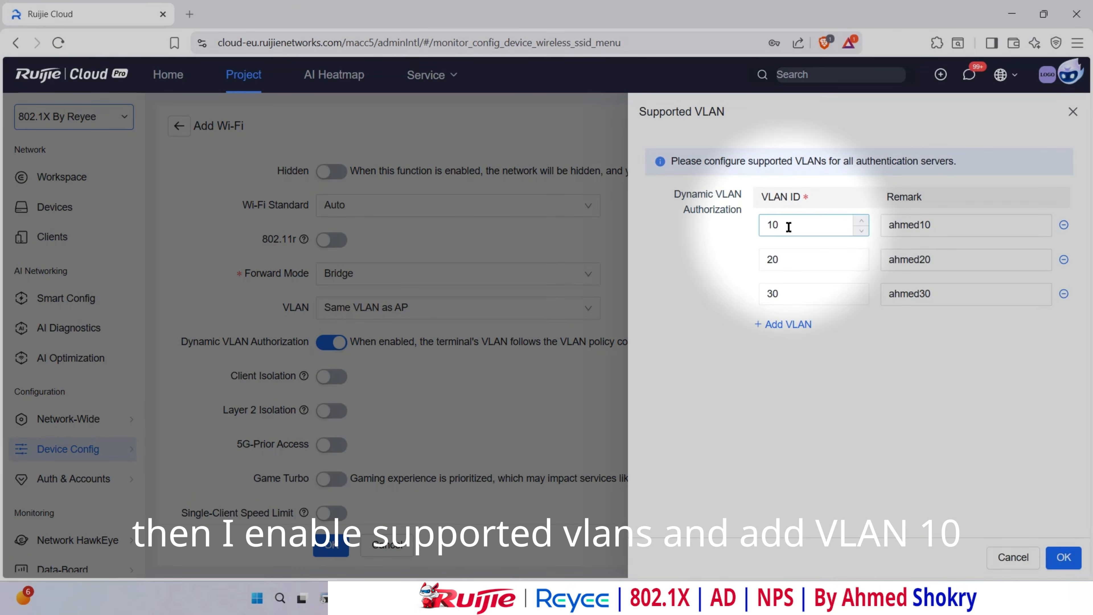
double_click(781, 225)
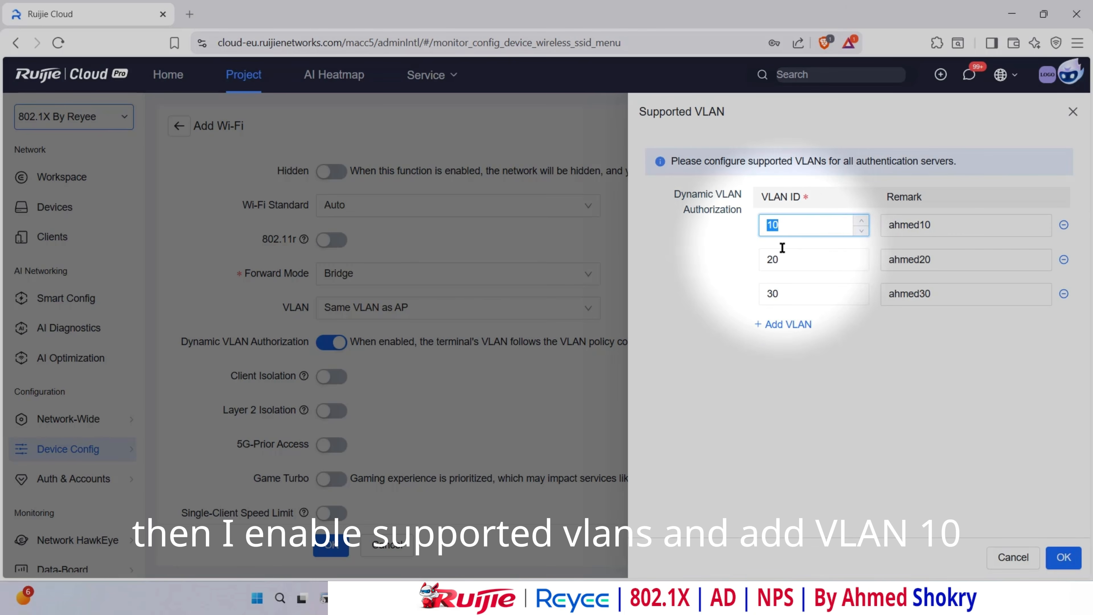
- Verify VLAN IDs 20 and 30, remove the extra empty row, and save the RADIUS Wi-Fi
double_click(792, 260)
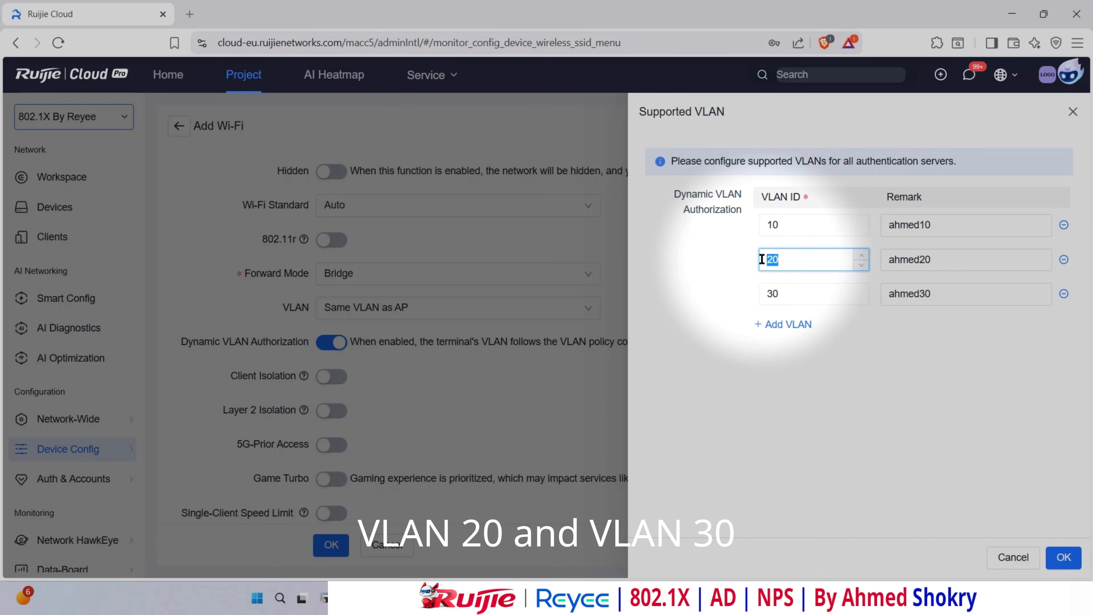
double_click(799, 293)
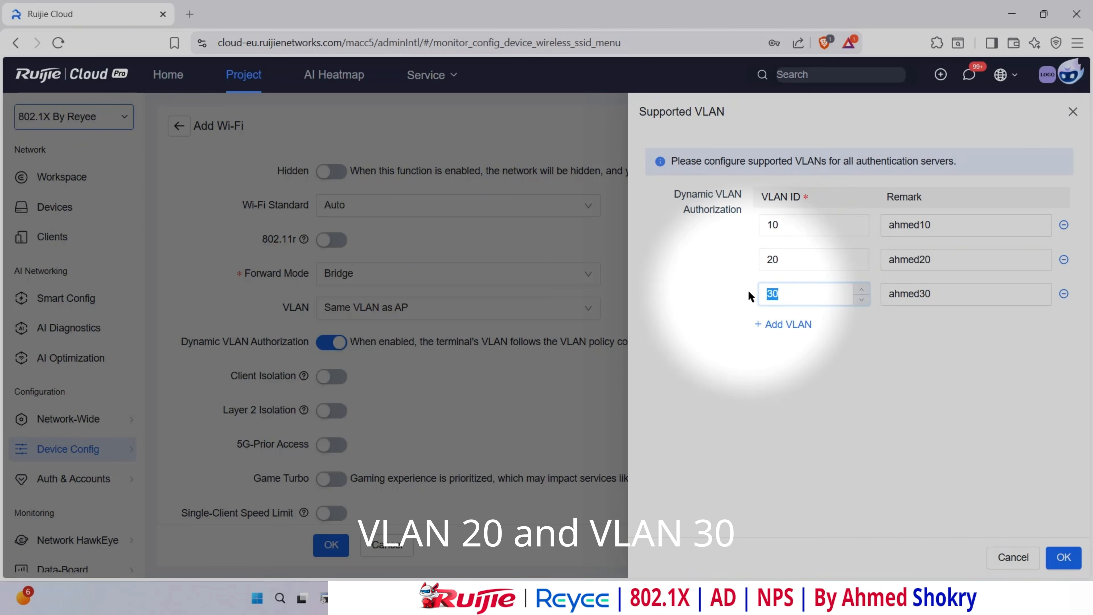
click(784, 324)
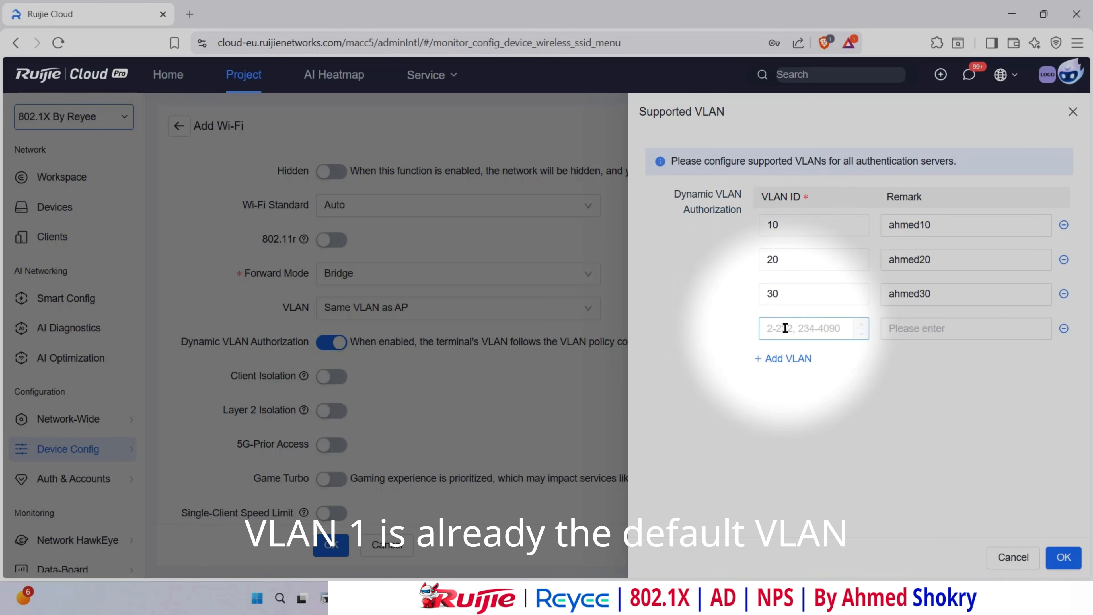
click(1063, 329)
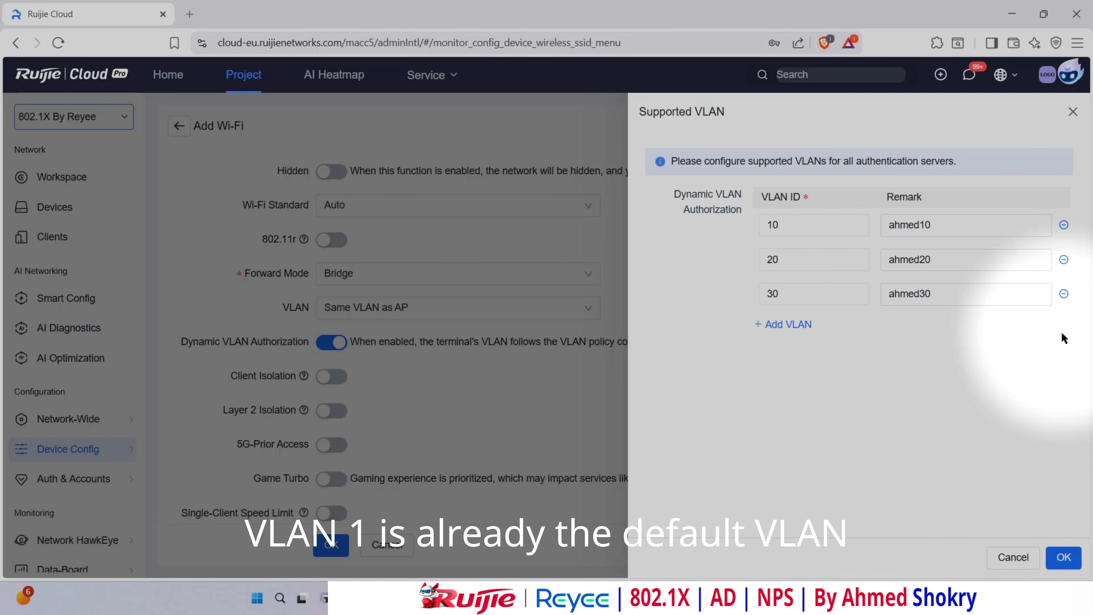
click(1065, 562)
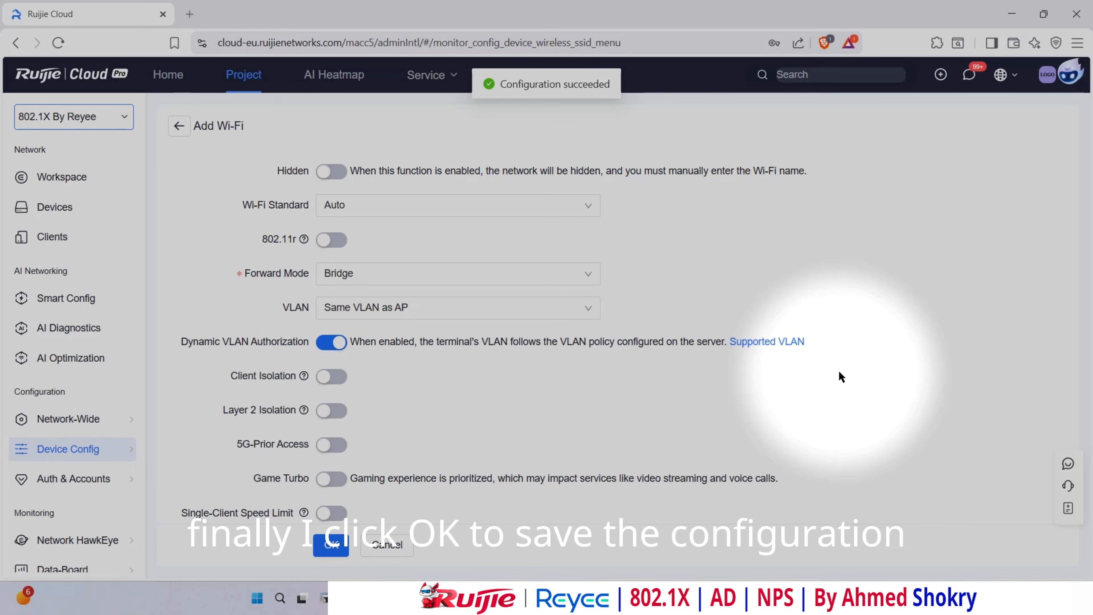
click(331, 545)
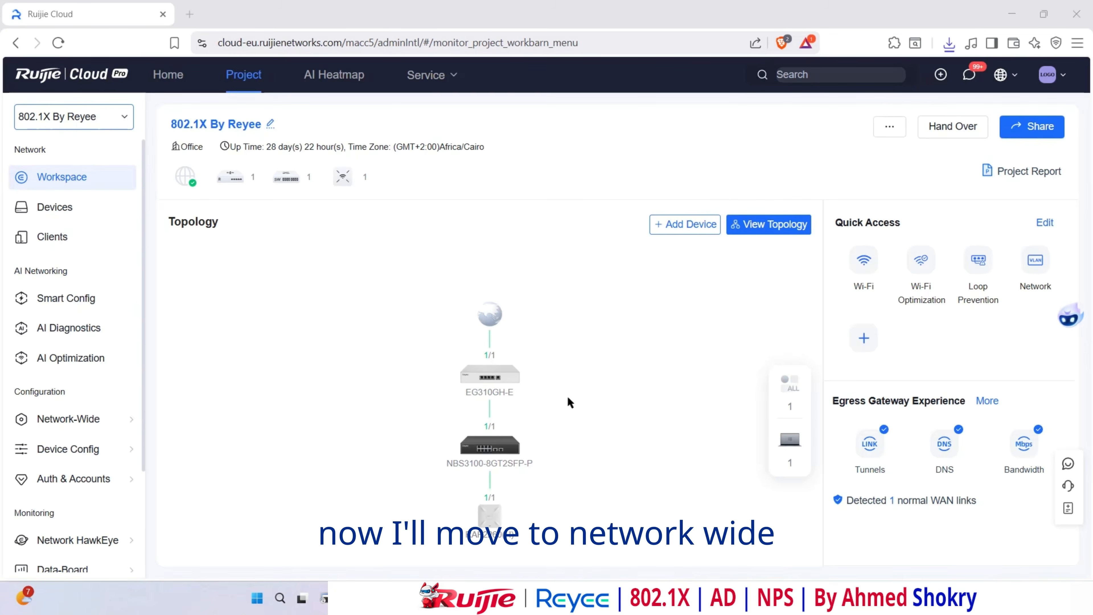
- Open Flow & App Control's custom traffic policies and start a new IP Traffic Control policy
mouse_move(72, 430)
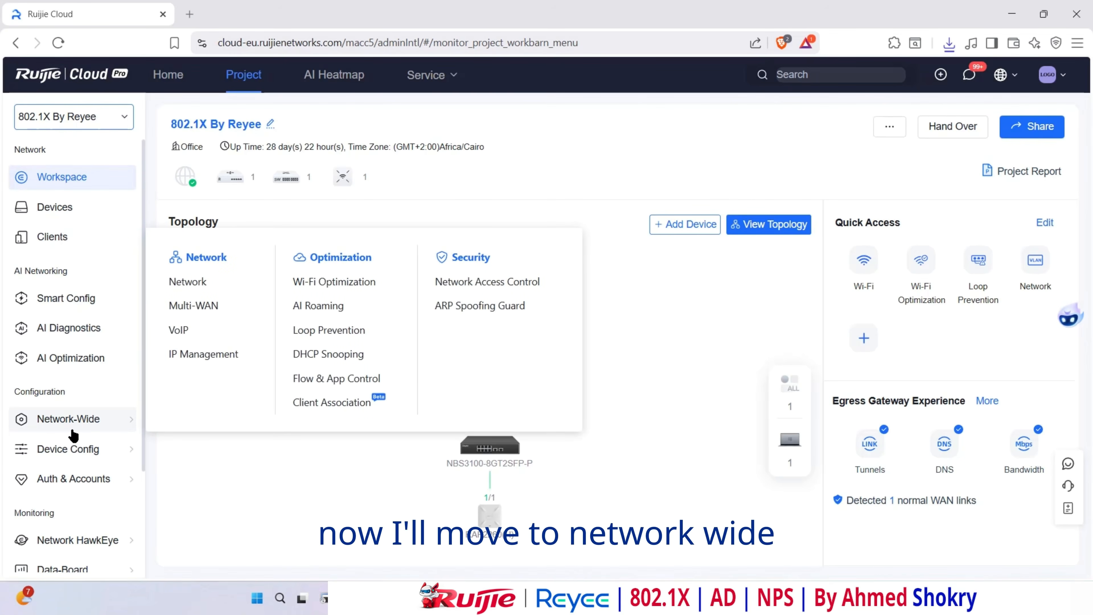
click(342, 387)
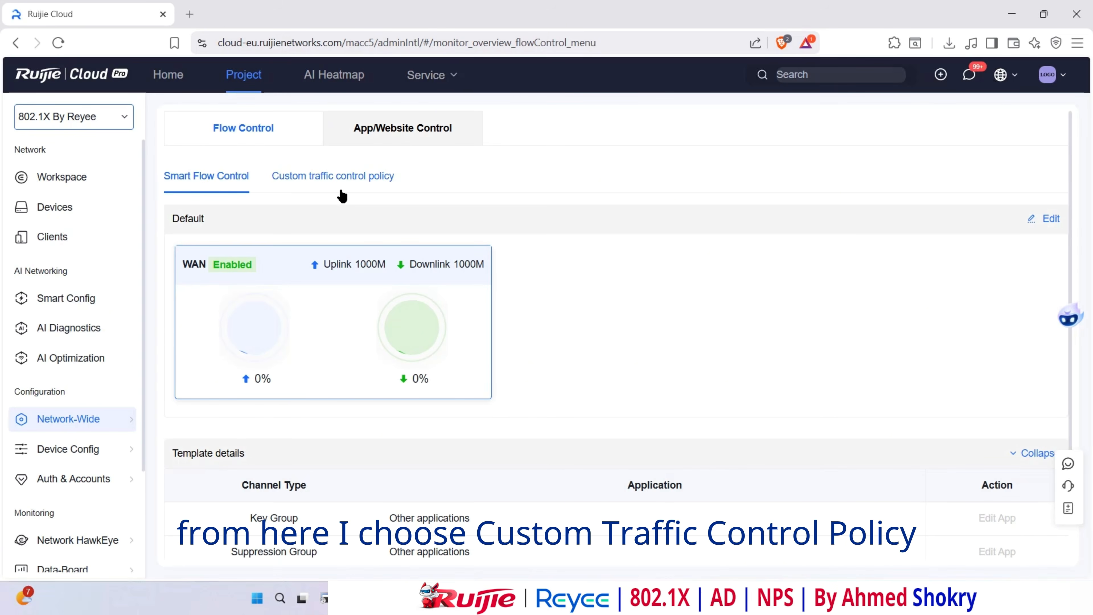
click(340, 177)
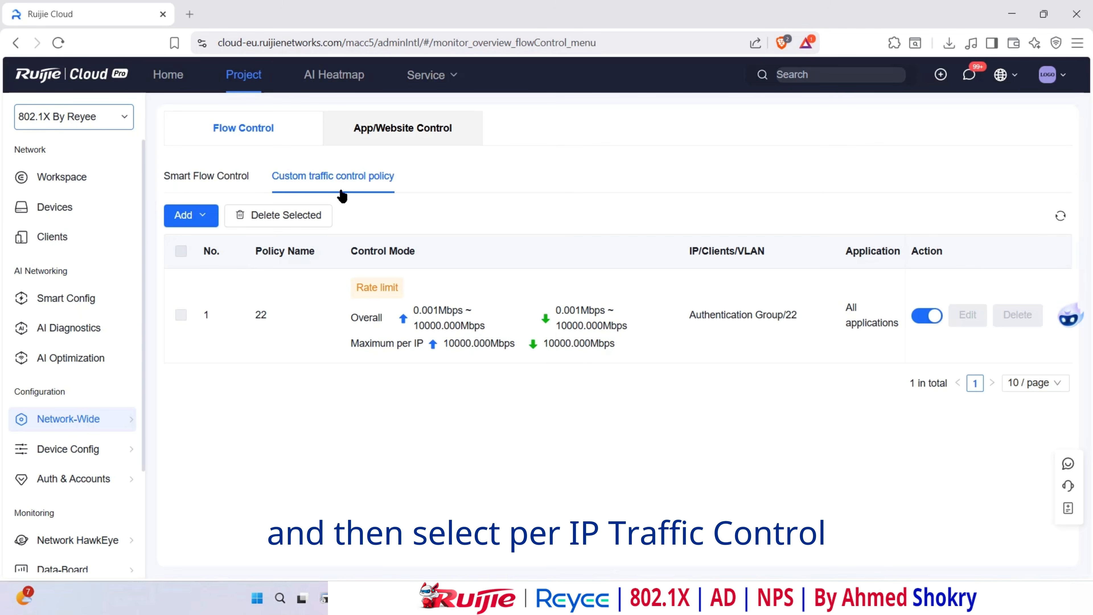
click(199, 223)
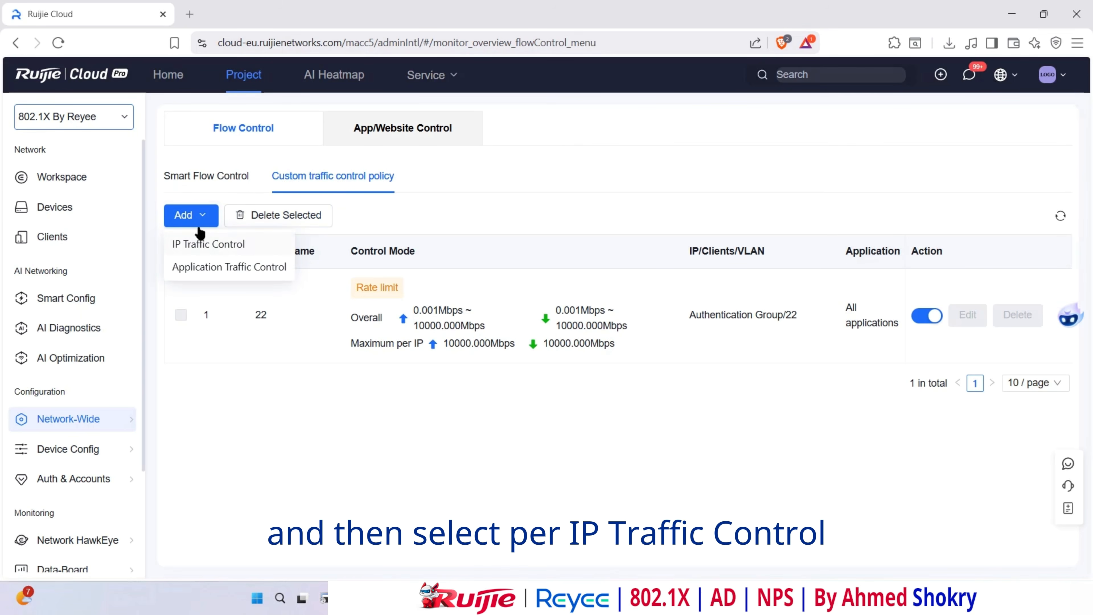
click(202, 247)
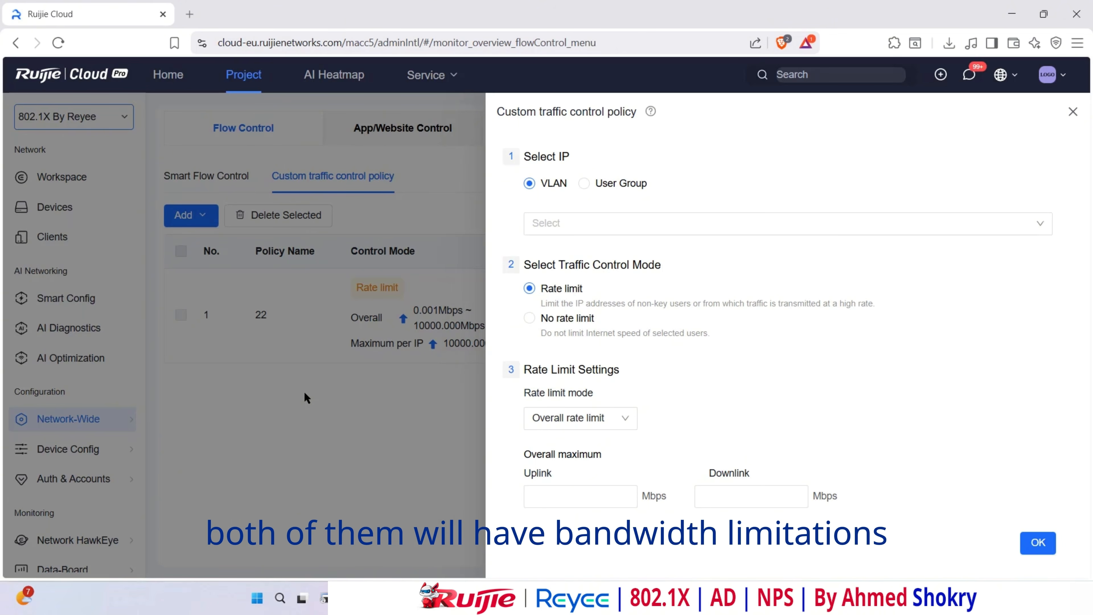
- Limit VLAN20 per IP to 1 Mbps uplink and 10 Mbps downlink
click(572, 223)
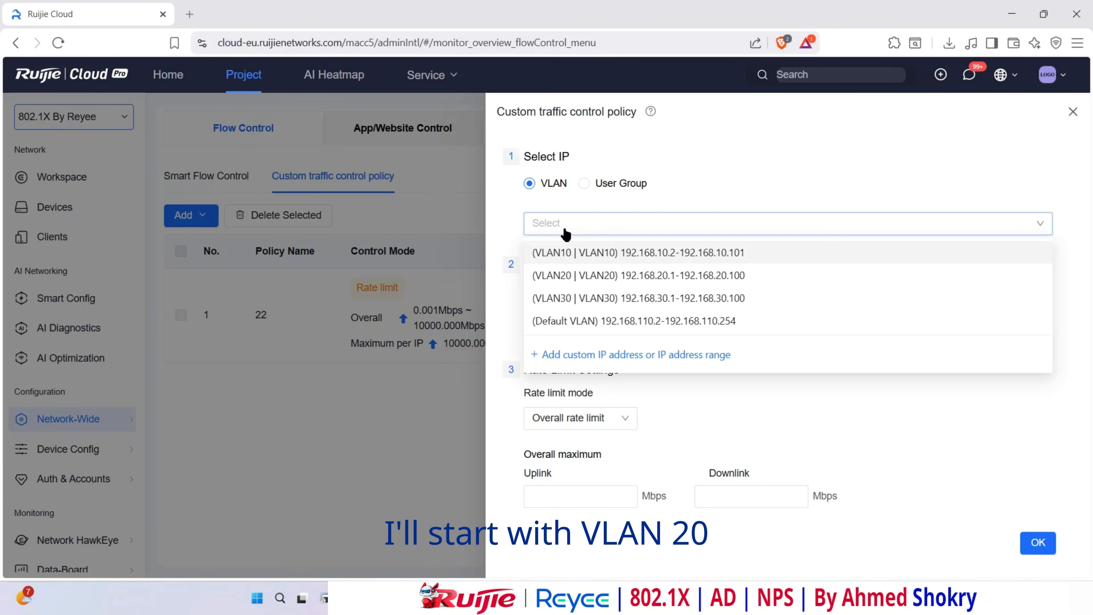
click(582, 275)
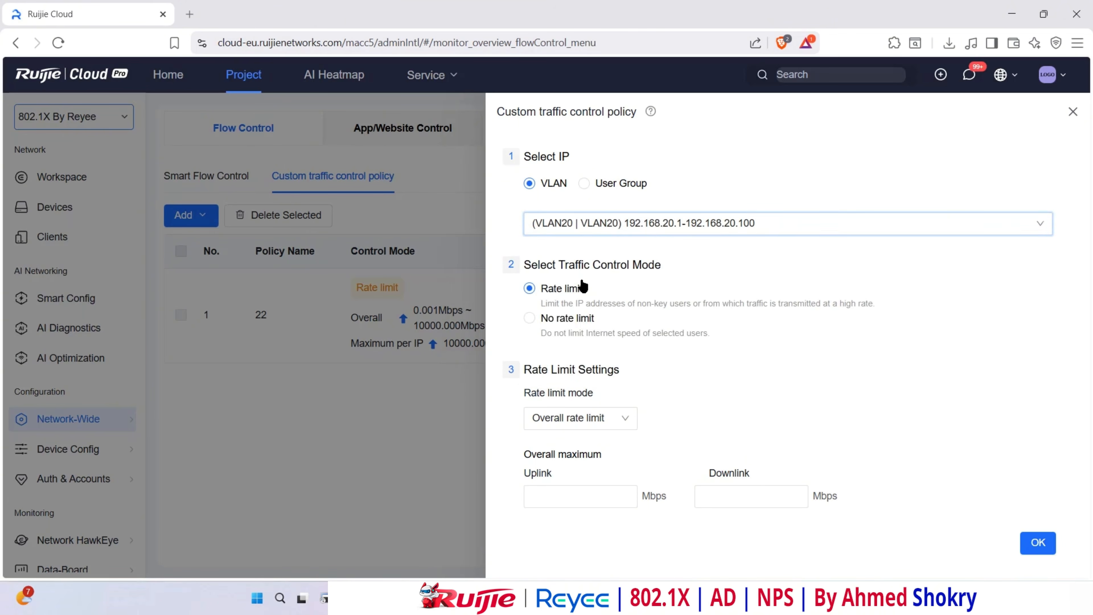
click(625, 423)
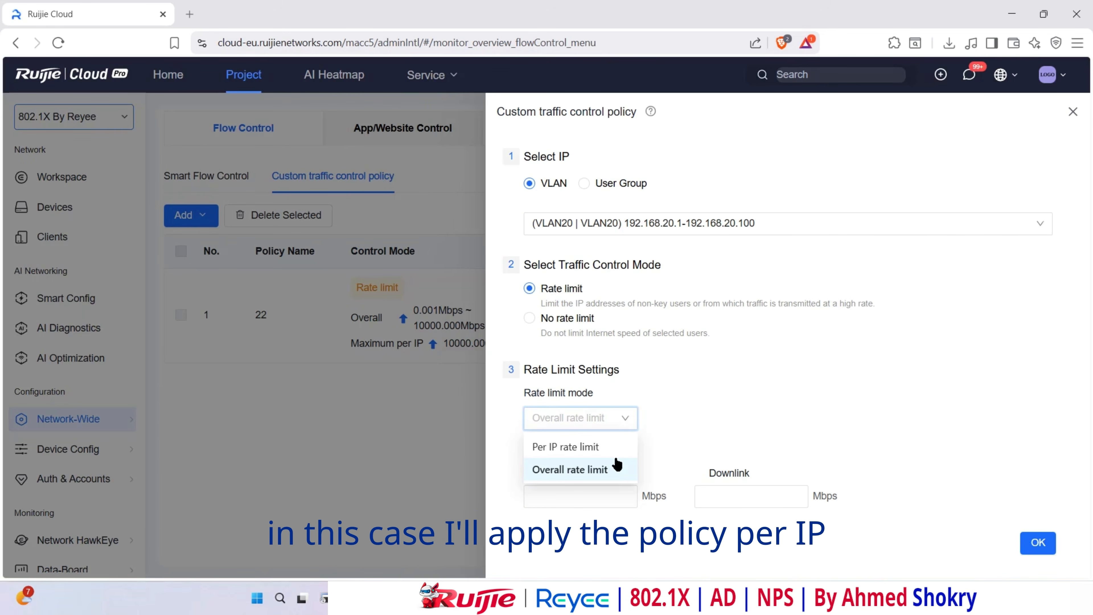
click(559, 448)
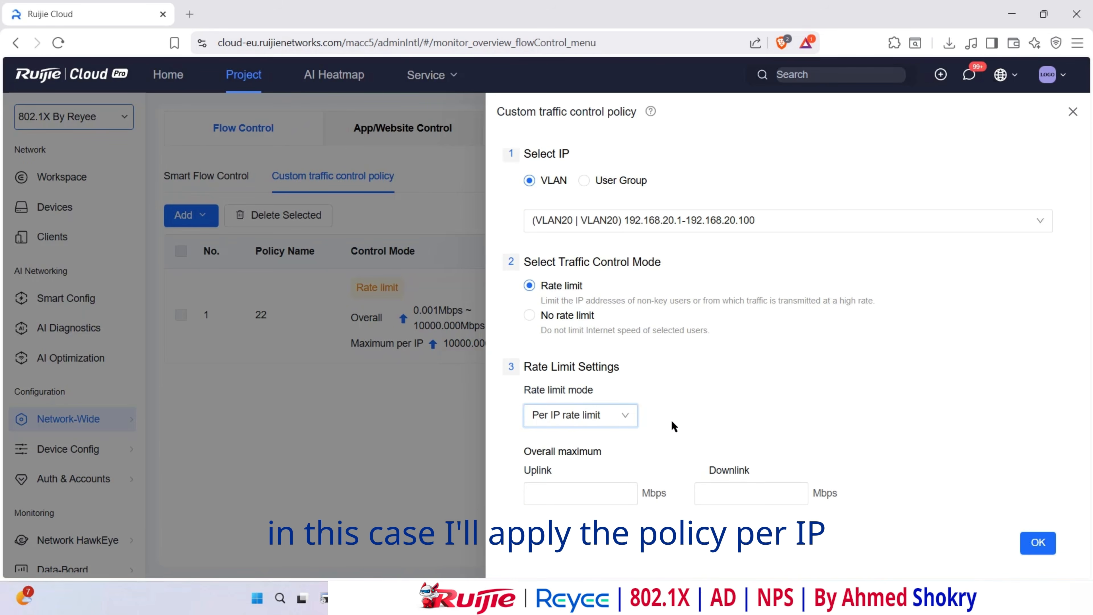
scroll(684, 386, down, 3)
click(589, 353)
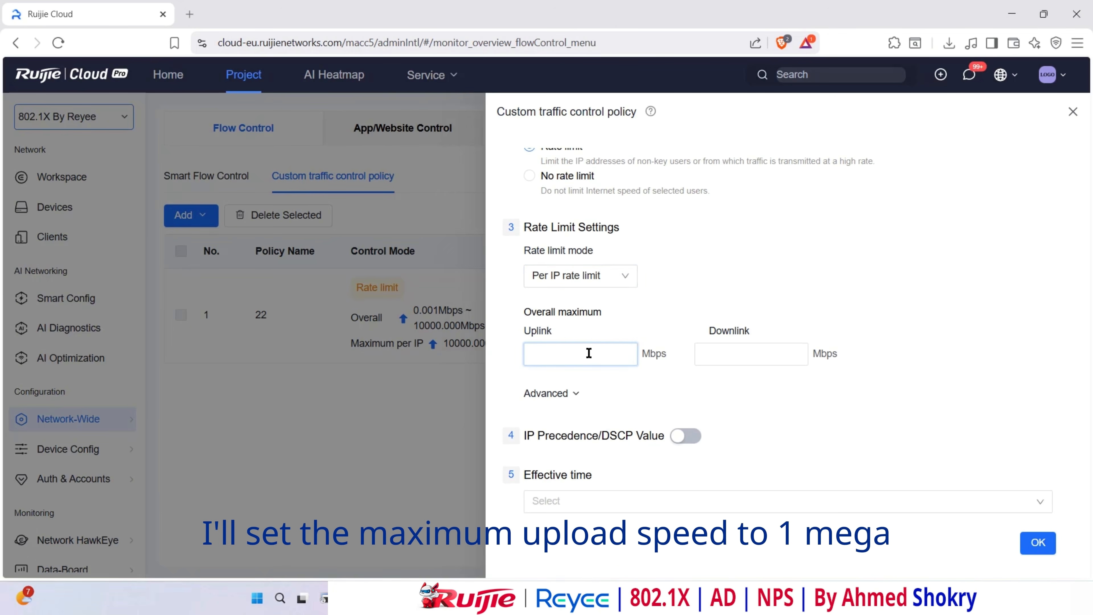
click(716, 354)
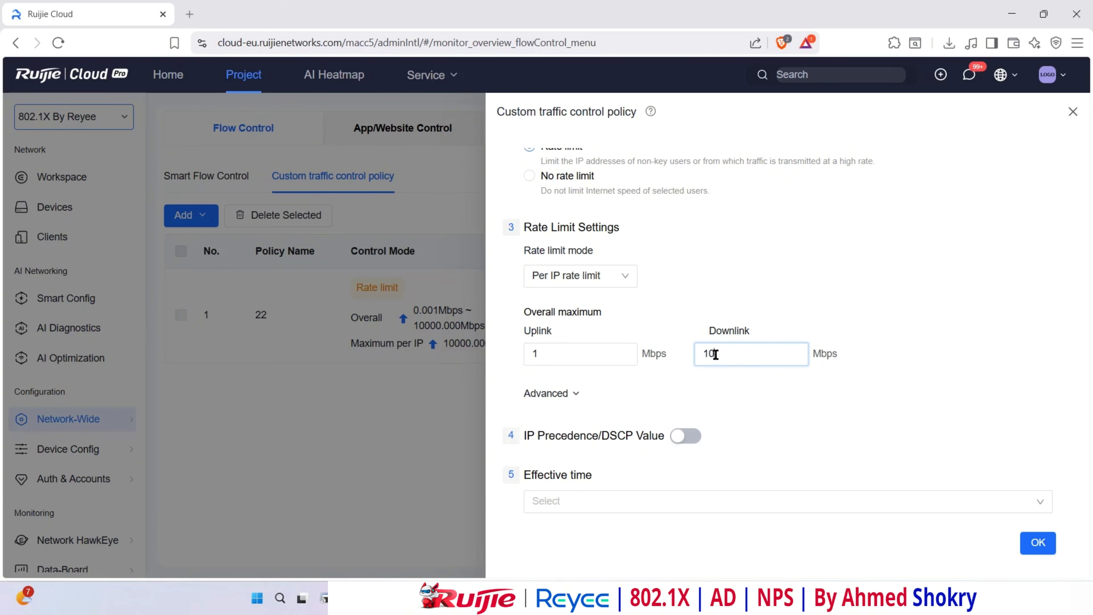
- Set the policy effective at All Time, name it 'VLAN 20 - 10Mbps Speed Limit', and save
scroll(611, 446, down, 2)
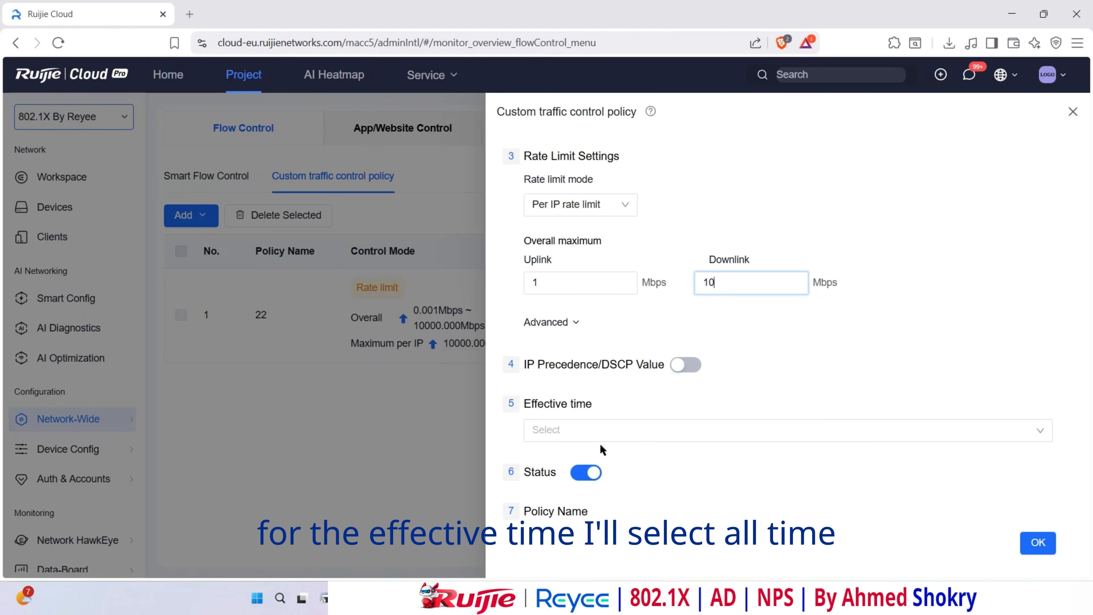
click(561, 432)
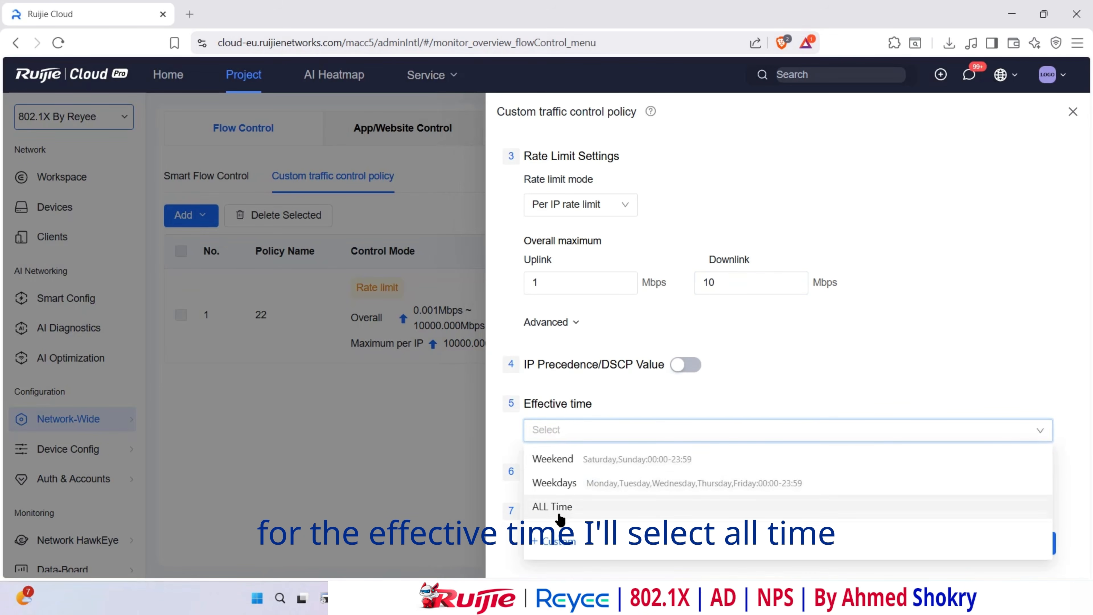
click(556, 507)
scroll(667, 485, down, 1)
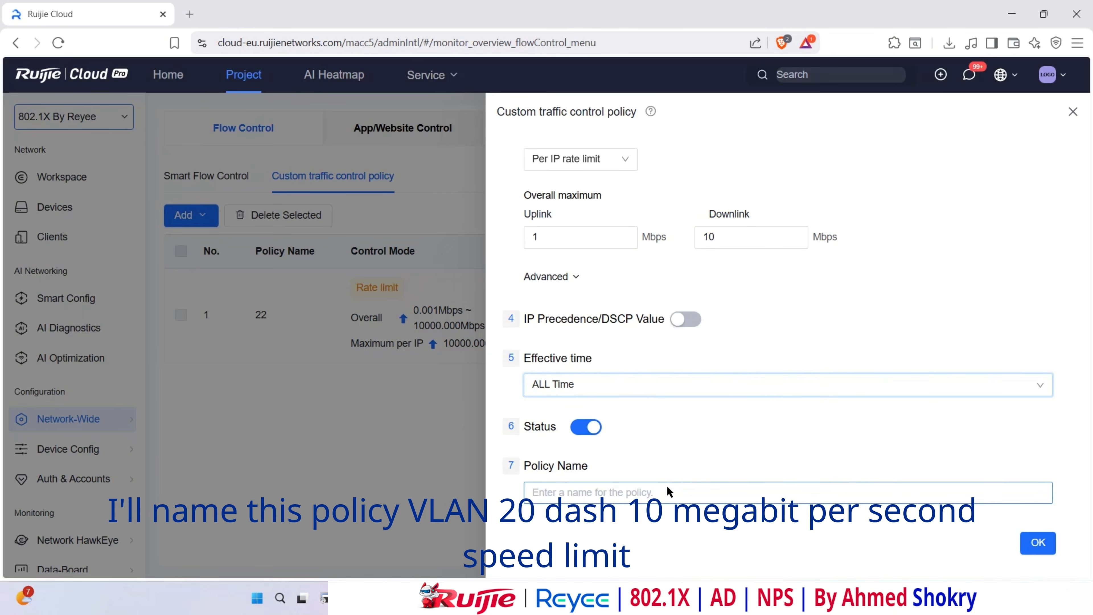
click(606, 491)
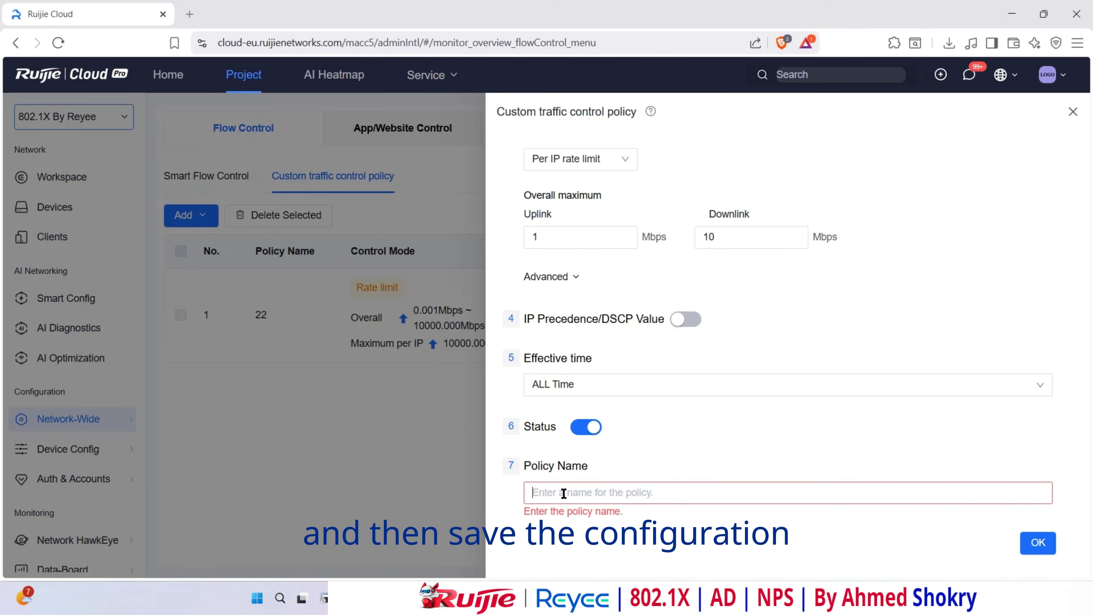
text(VLAN 20 - 10Mbps Speed Limit)
click(682, 463)
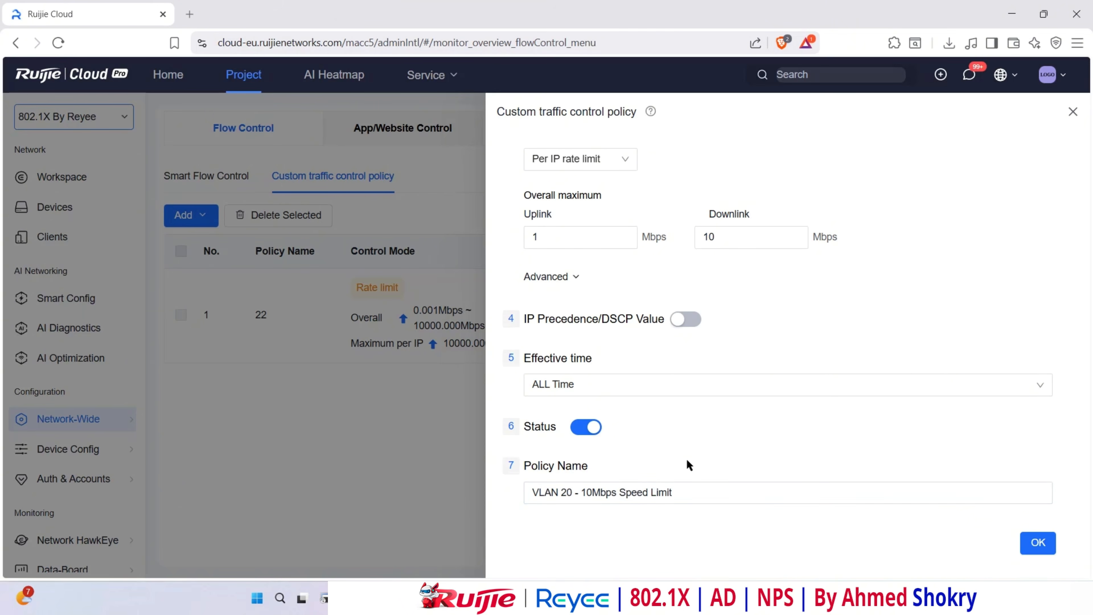
click(1037, 544)
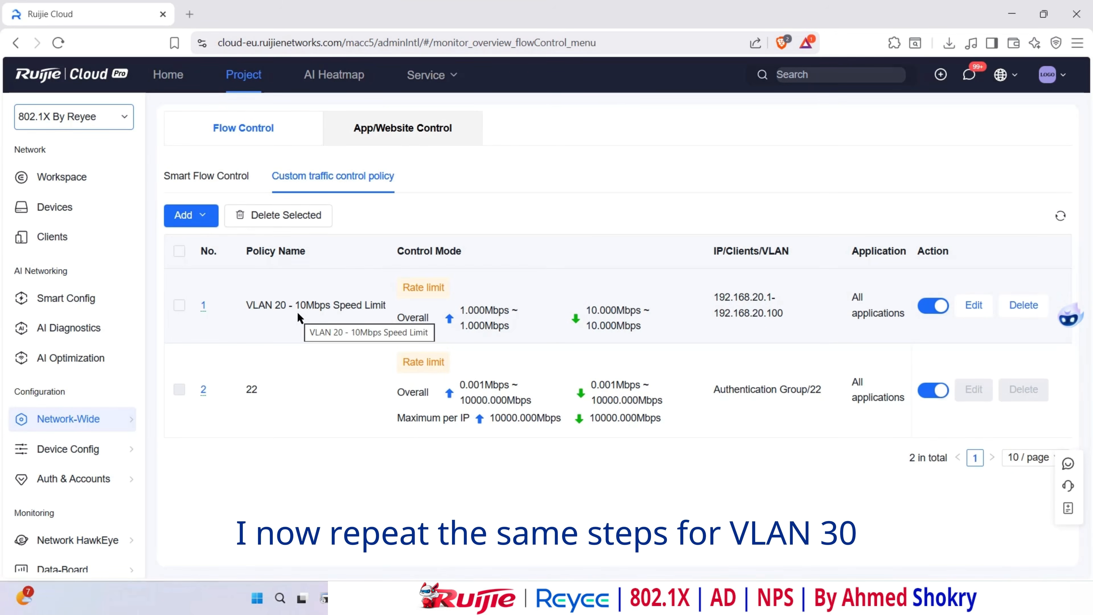
- Add an IP Traffic Control policy limiting VLAN30 per IP to 1 Mbps up, 20 Mbps down
click(203, 222)
click(208, 244)
click(649, 224)
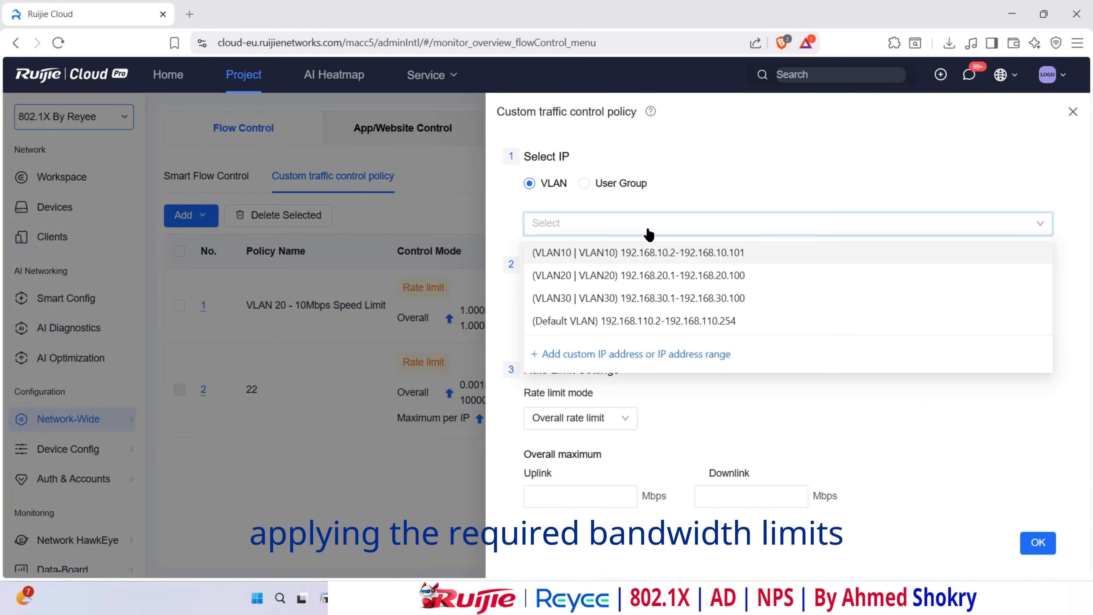
click(664, 271)
click(594, 418)
click(601, 447)
click(574, 496)
text(1)
click(732, 494)
text(20)
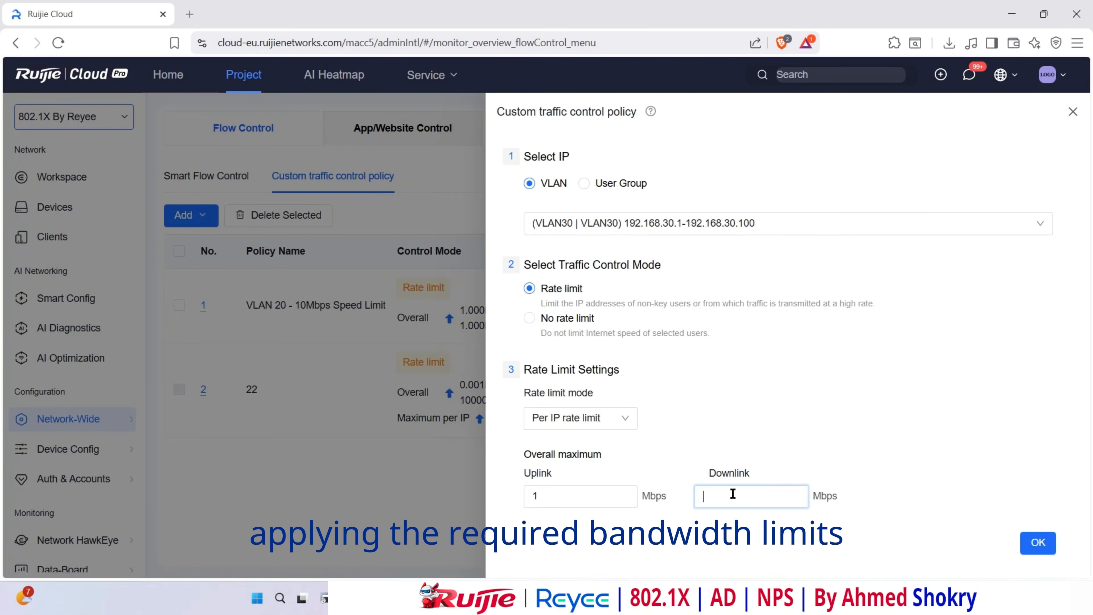
- Set it effective at All Time, name it 'VLAN 30 - 20Mbps Speed Limit', and save
scroll(732, 431, down, 5)
click(581, 430)
click(584, 503)
scroll(657, 317, down, 1)
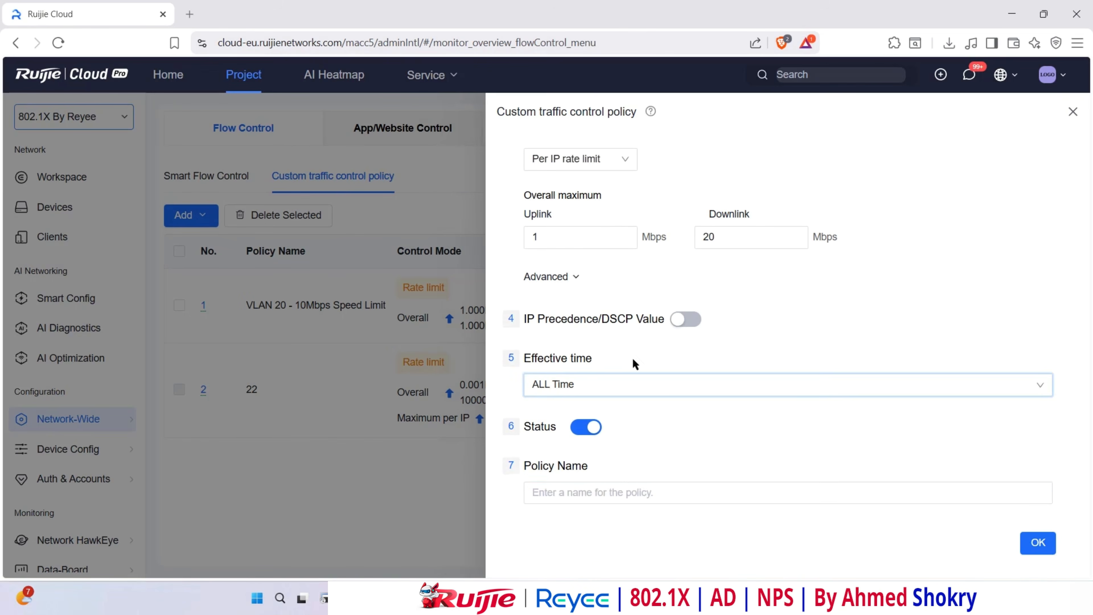
click(532, 491)
text(VLAN 30 - 20Mbps Speed Limit)
click(1037, 542)
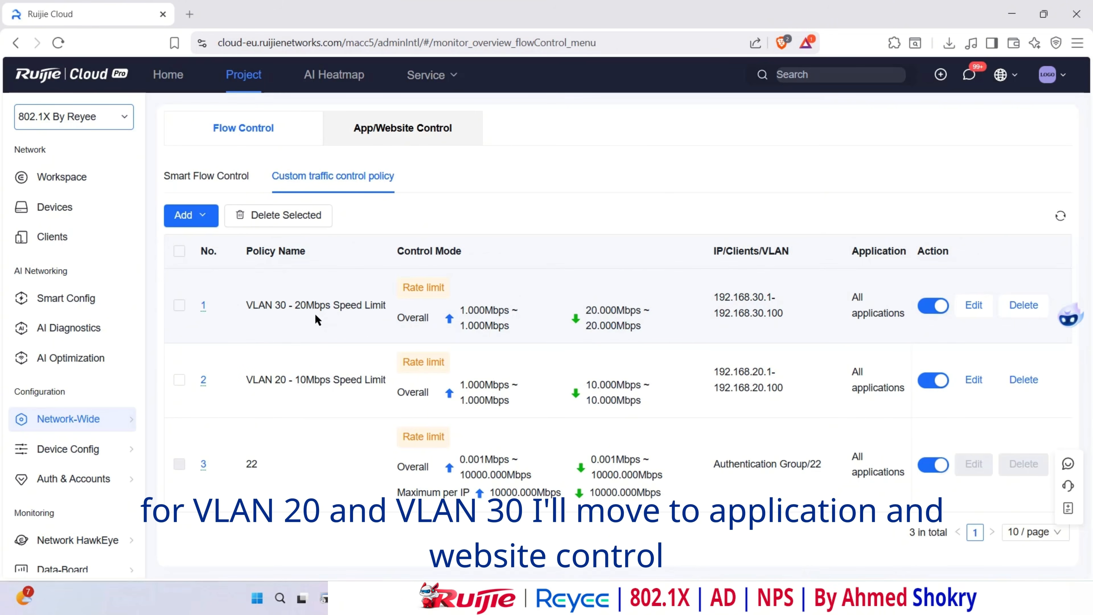
- Start a new App/Website Control policy targeting the Default VLAN range 192.168.110.2-192.168.110.254
click(391, 139)
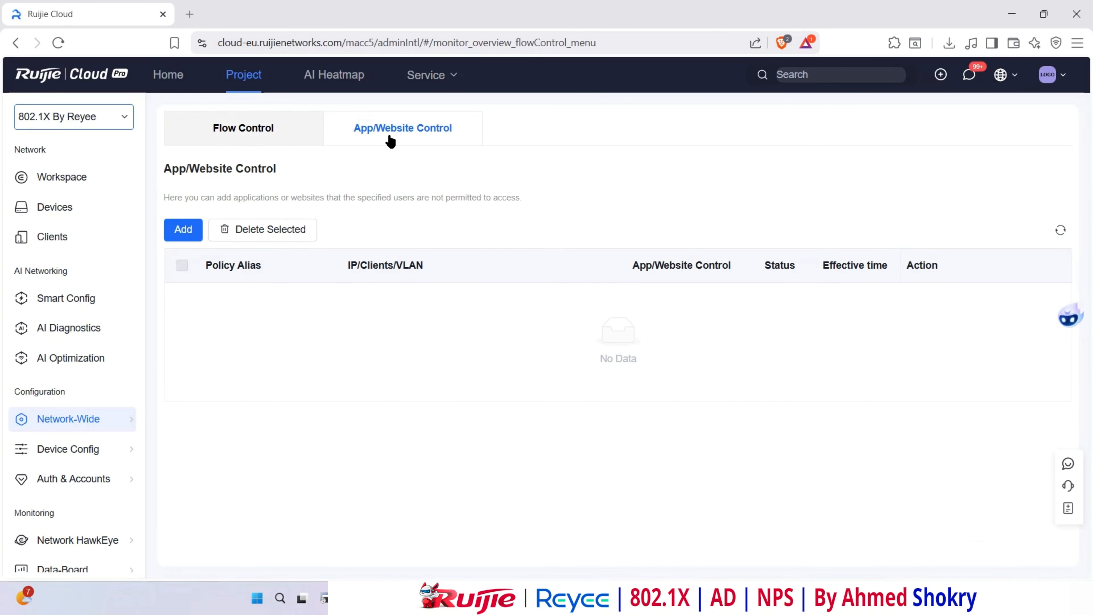
click(183, 229)
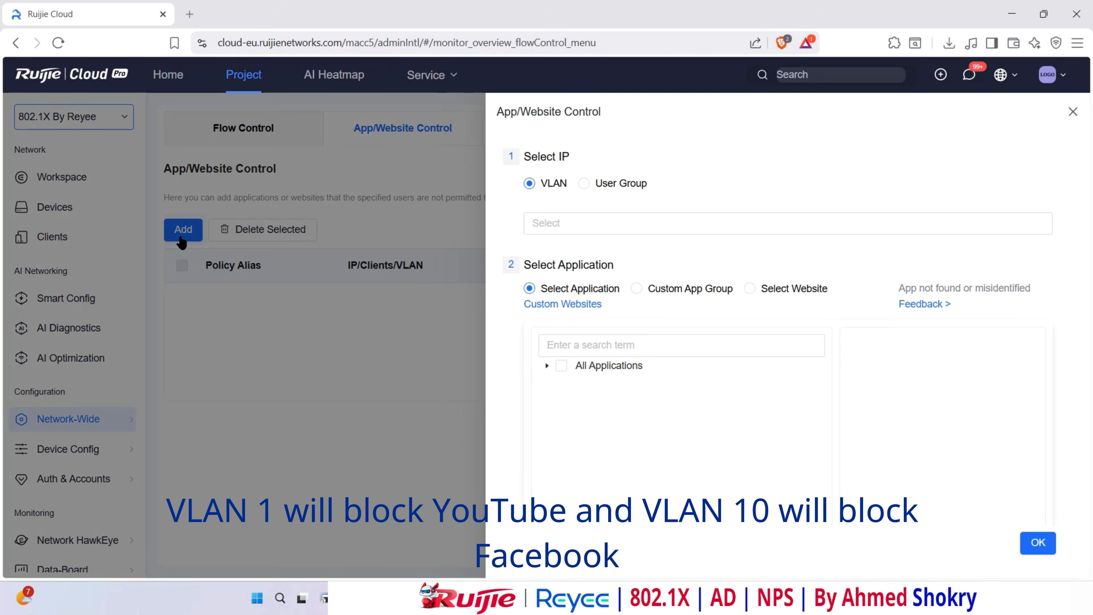
click(555, 223)
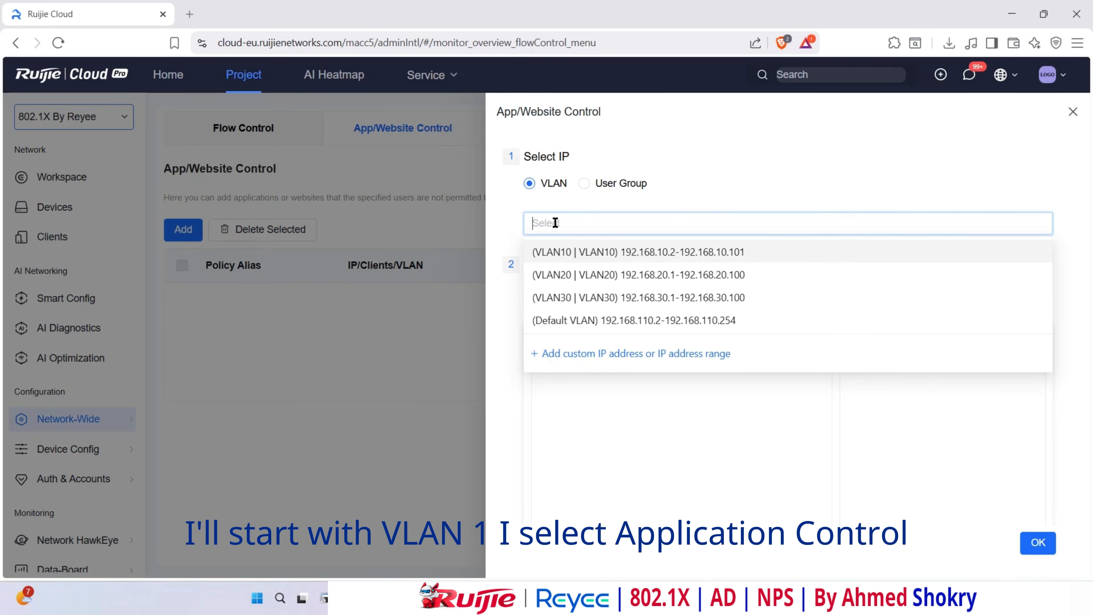
click(576, 320)
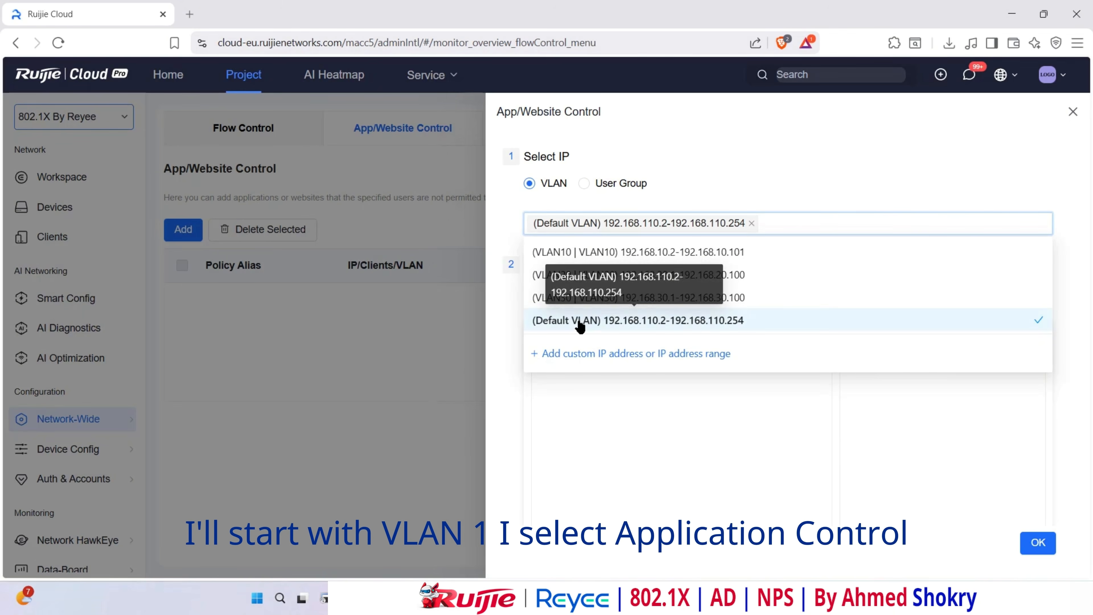
click(499, 319)
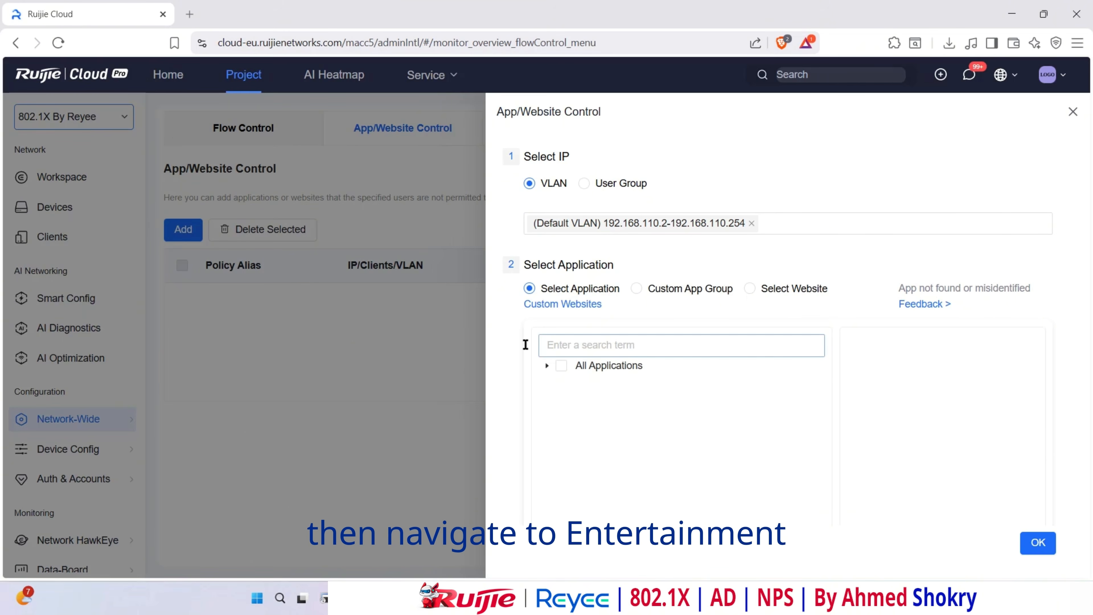
- Select YouTube as the application to block, searching 'You' in the app list
click(547, 366)
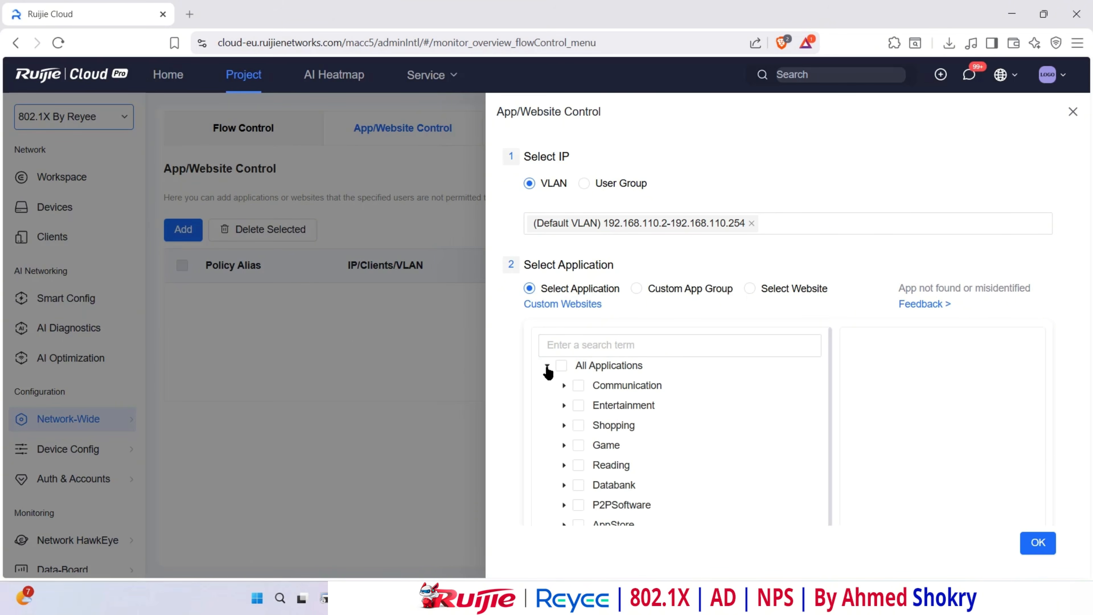
click(564, 405)
click(580, 427)
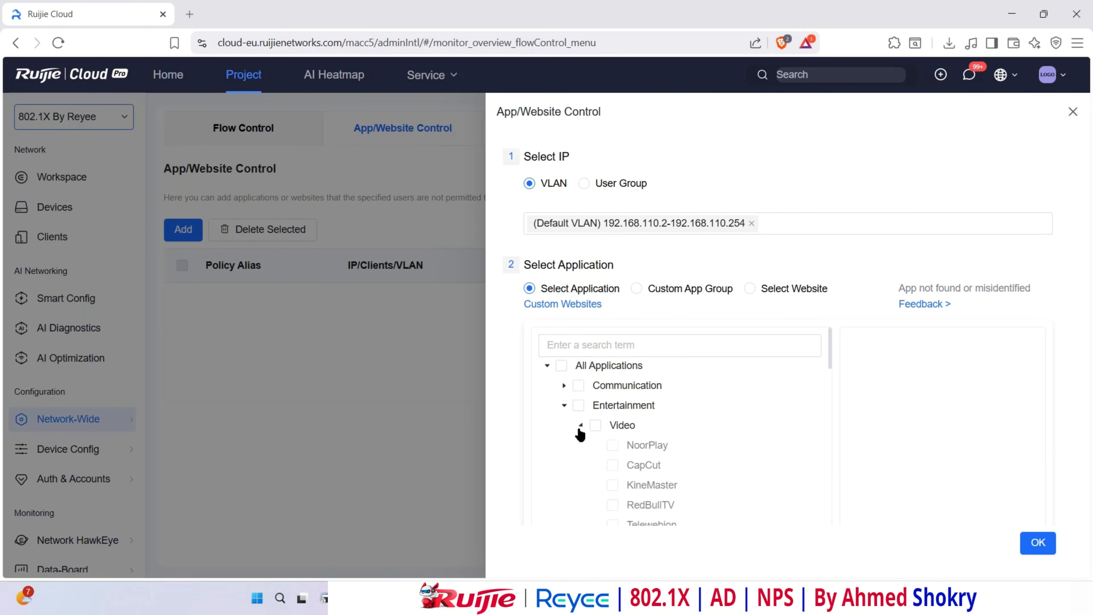
scroll(646, 455, down, 3)
scroll(645, 452, down, 5)
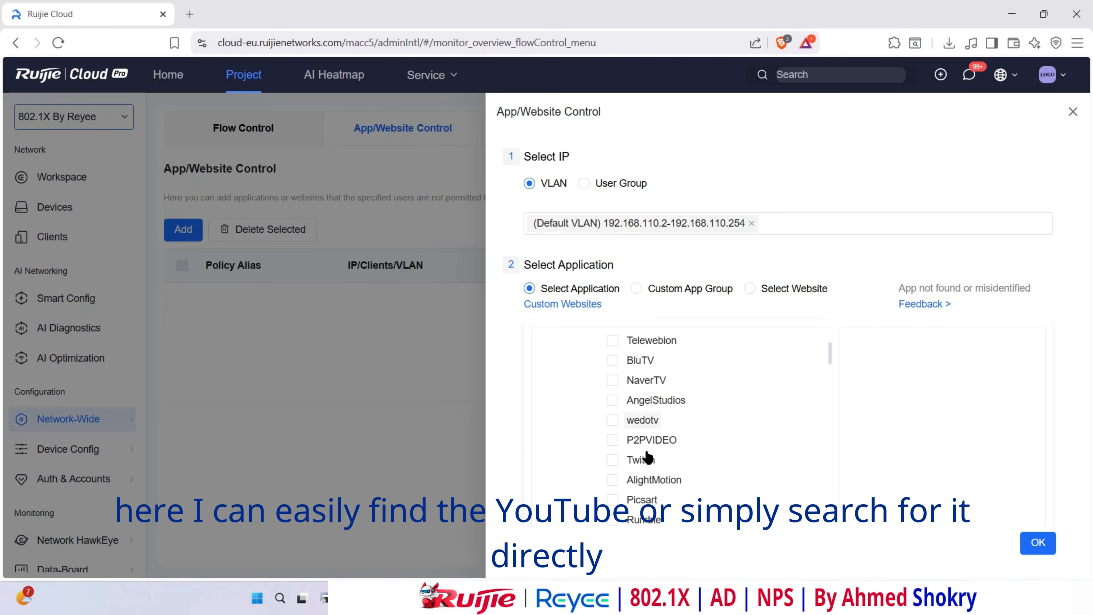
scroll(645, 450, down, 3)
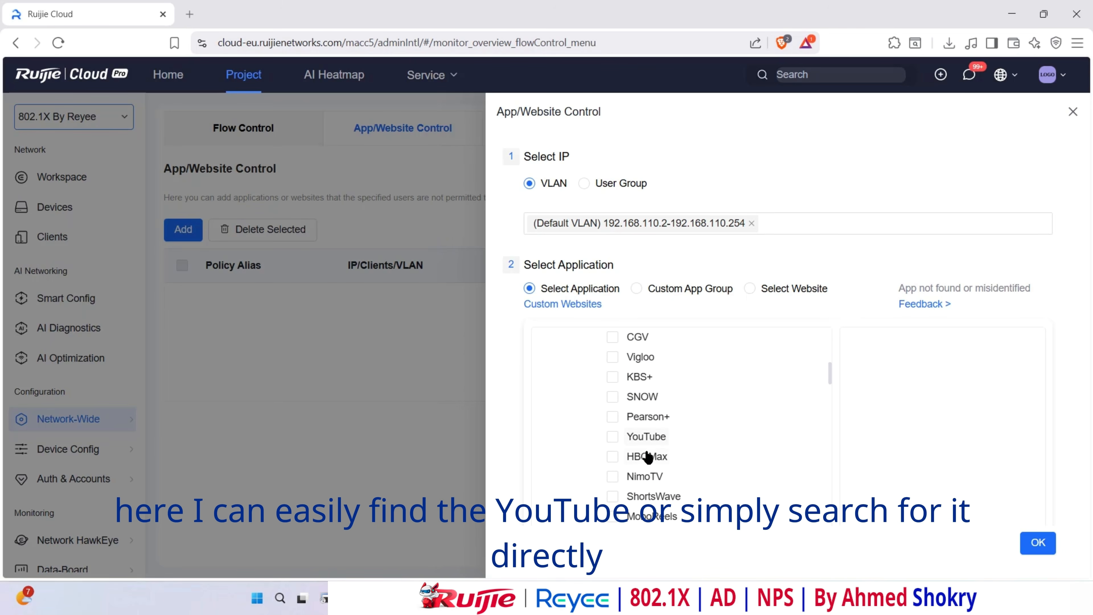
click(646, 437)
scroll(680, 426, up, 10)
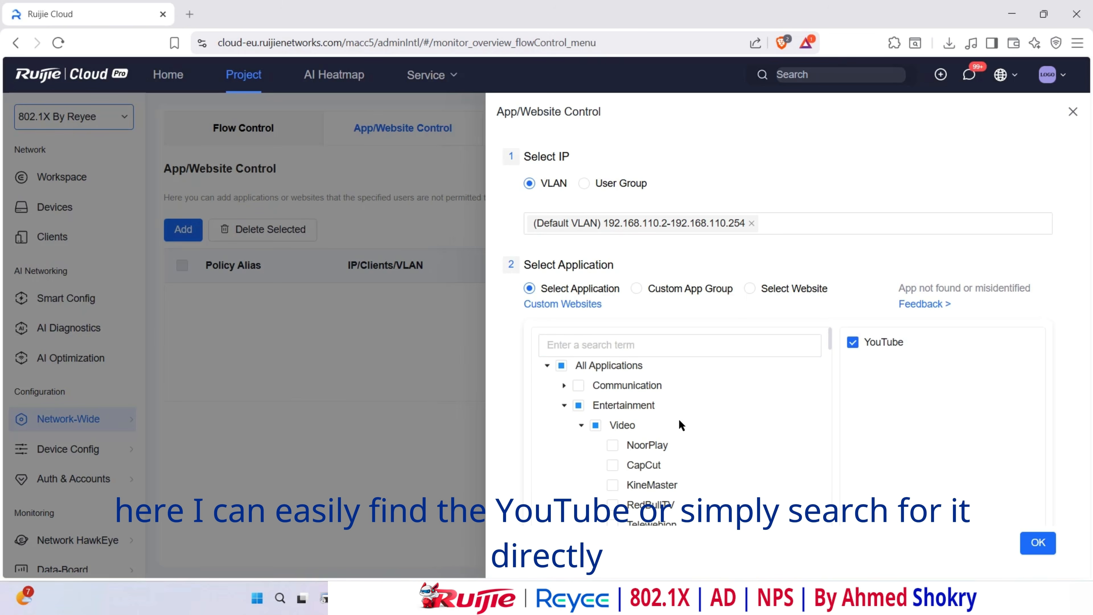
click(671, 345)
text(Yout)
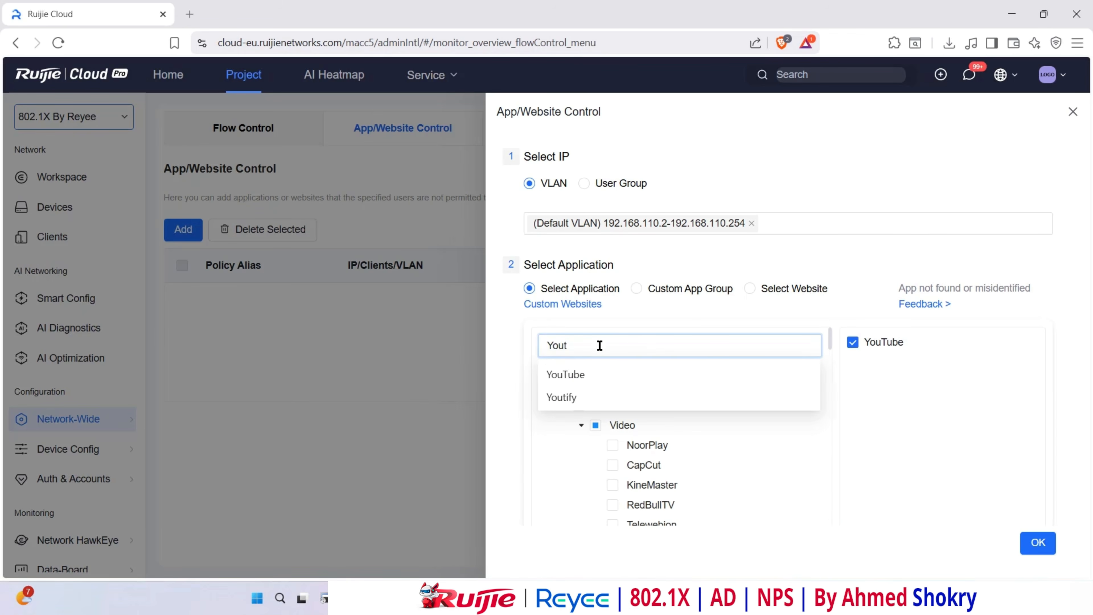
click(596, 372)
scroll(819, 314, down, 6)
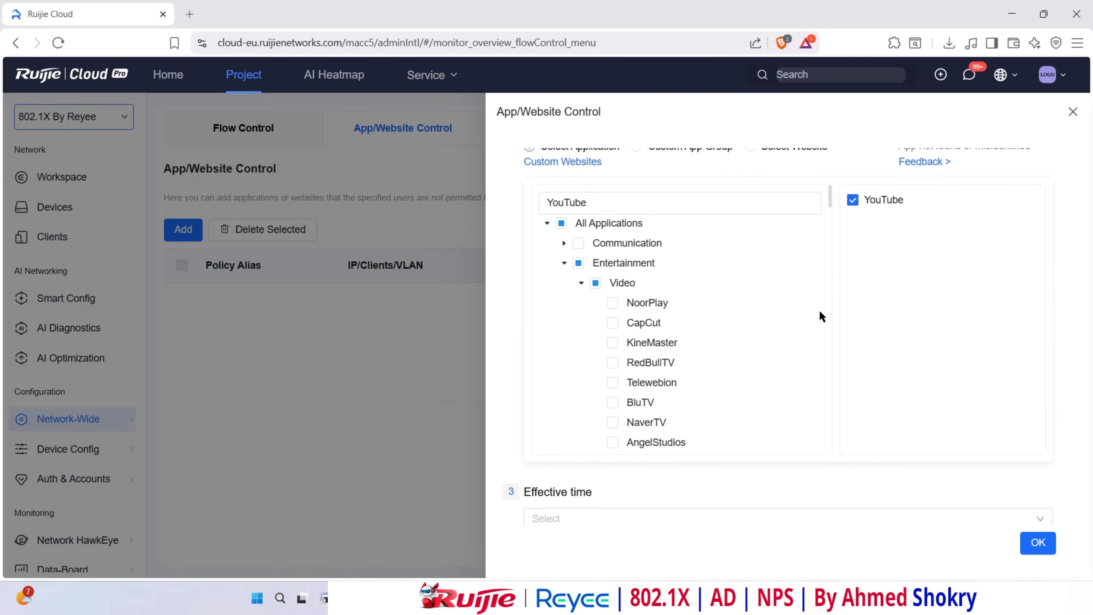
scroll(611, 388, down, 2)
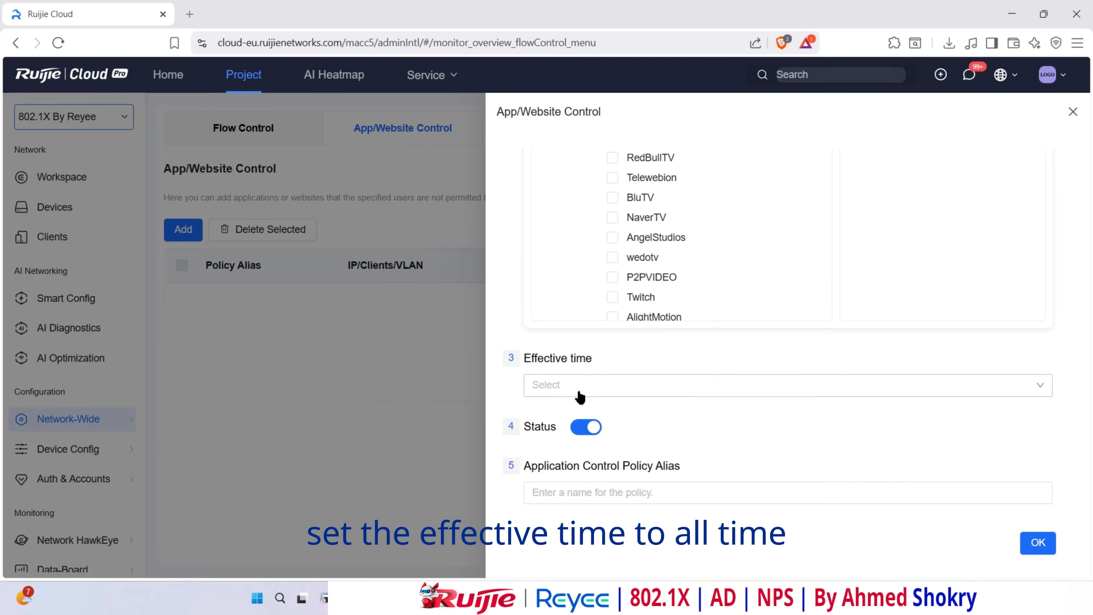
- Set Effective time to ALL Time, name the policy YouTube Block, and save it
click(578, 387)
click(560, 463)
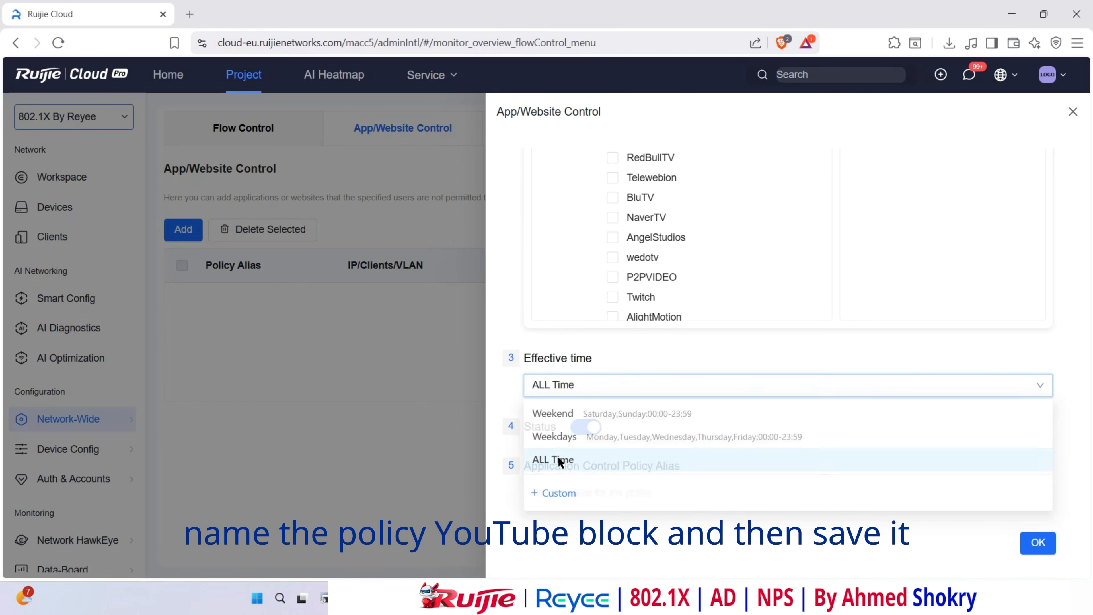
click(587, 495)
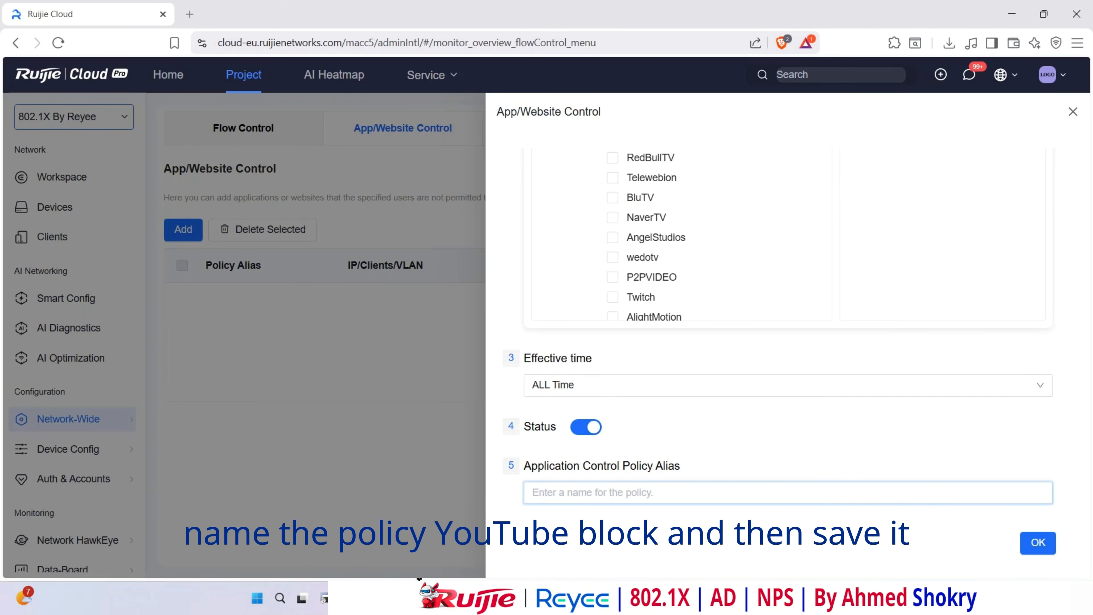
text(YouTube Block)
click(1036, 544)
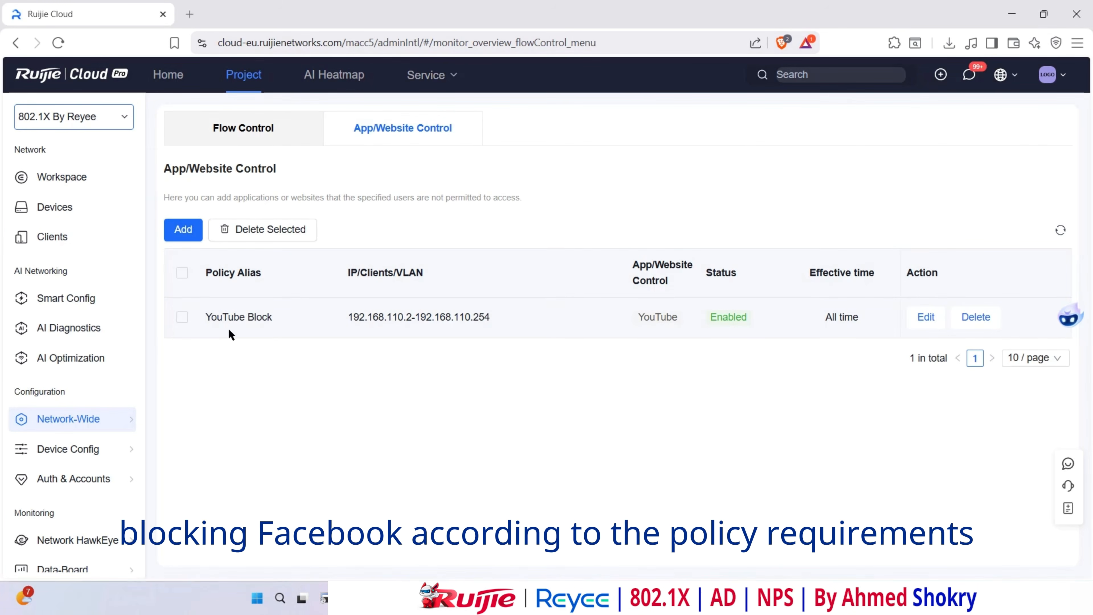
- Add an all-time Facebook Block policy blocking Facebook for the VLAN10 range
click(183, 229)
click(576, 223)
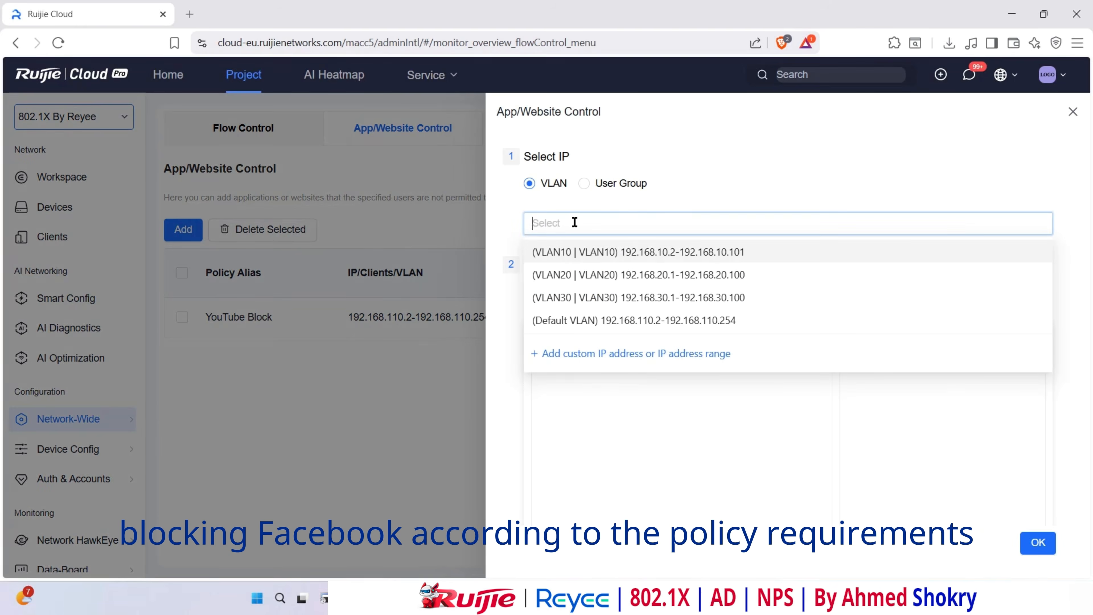
click(573, 247)
click(563, 344)
text(Facebook)
click(564, 375)
scroll(549, 373, down, 5)
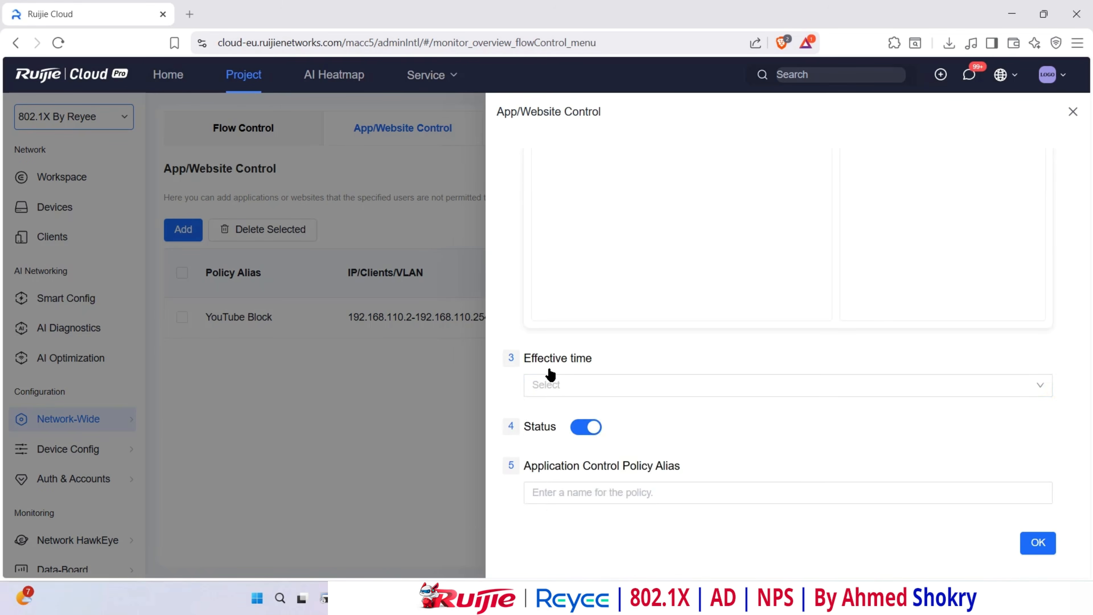
click(551, 384)
click(555, 414)
click(566, 496)
text(Facebook Block)
click(1037, 543)
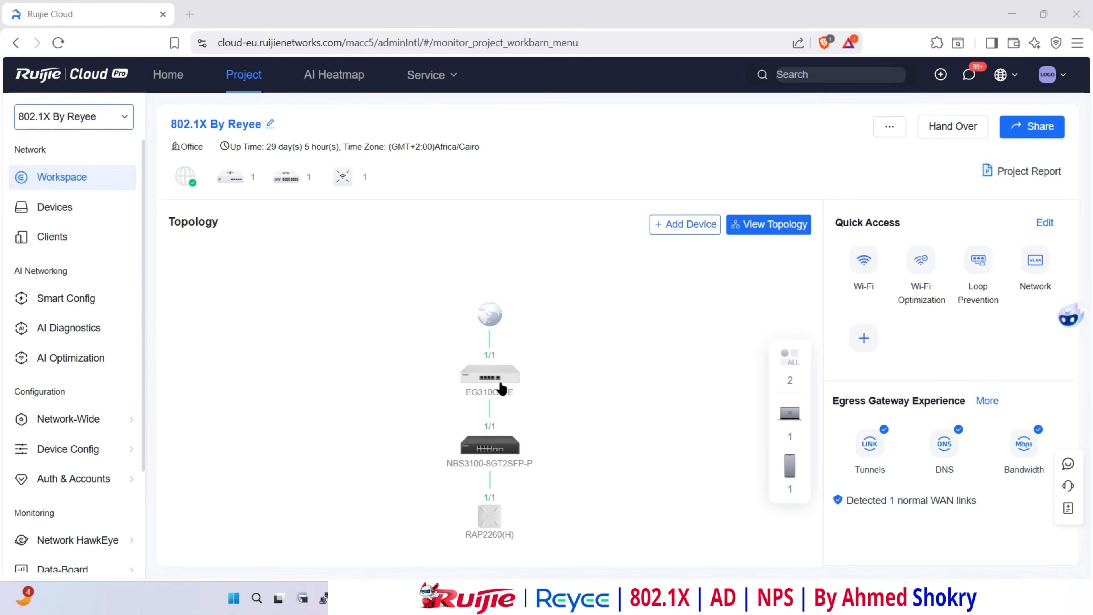
- Create a remote eWeb tunnel to the EG310 gateway from the network topology
click(498, 386)
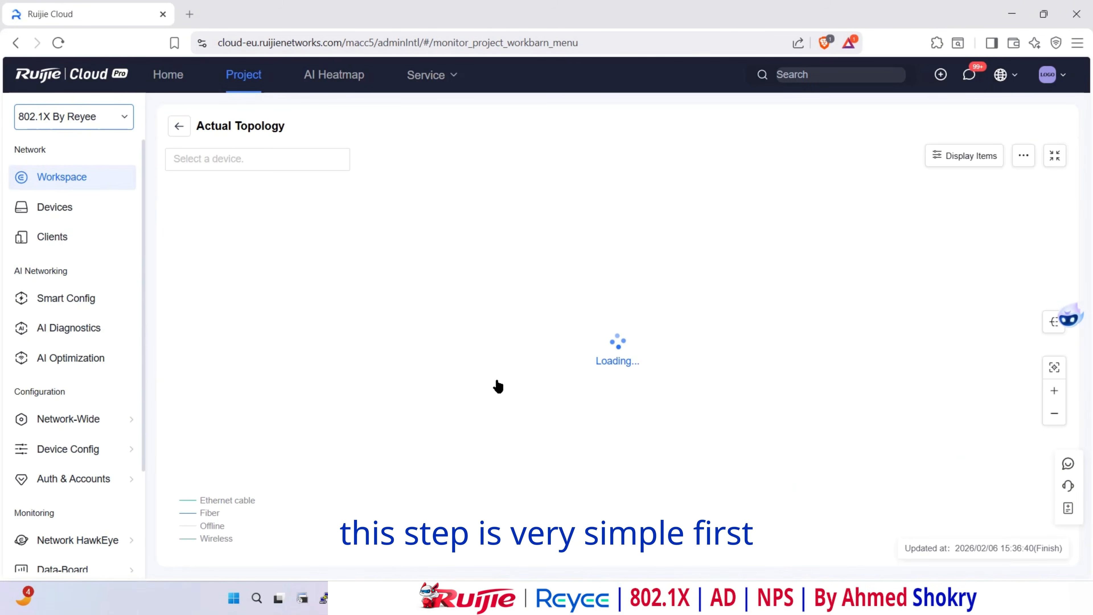
click(581, 269)
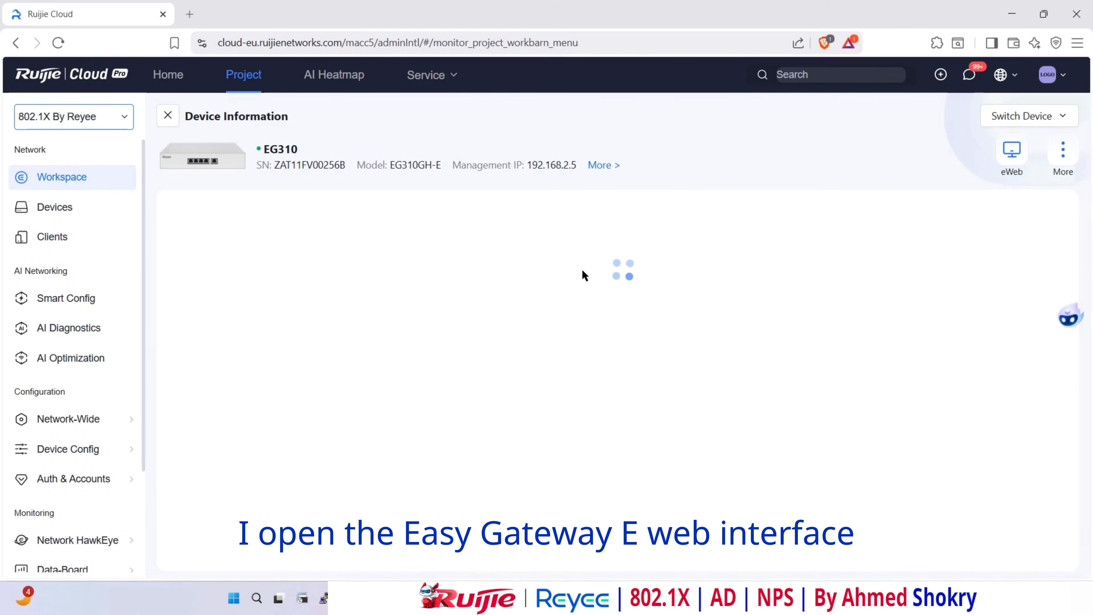
click(1012, 152)
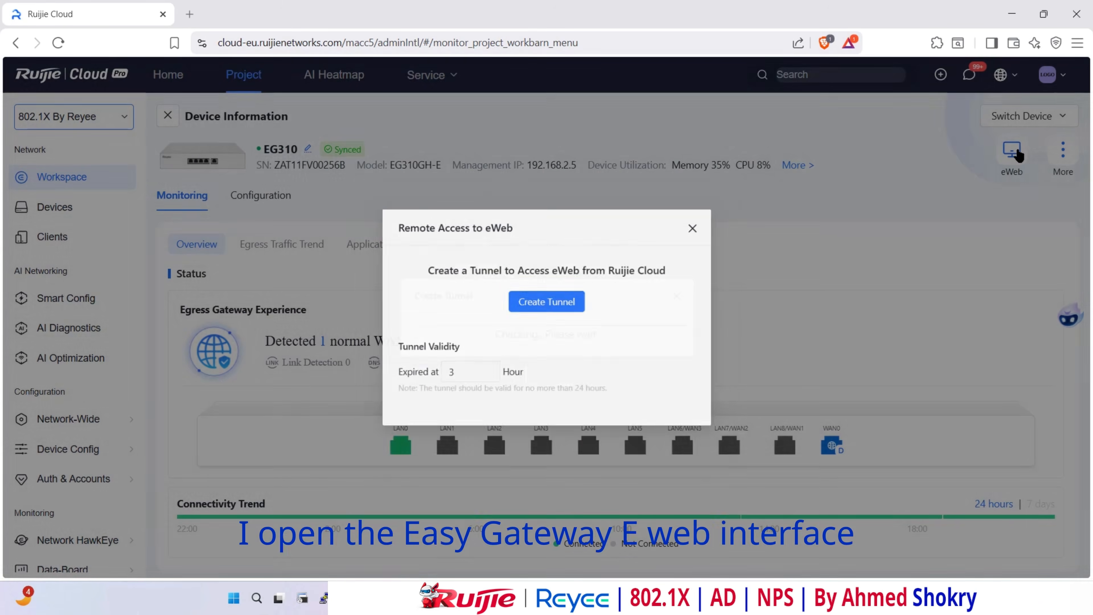
click(545, 349)
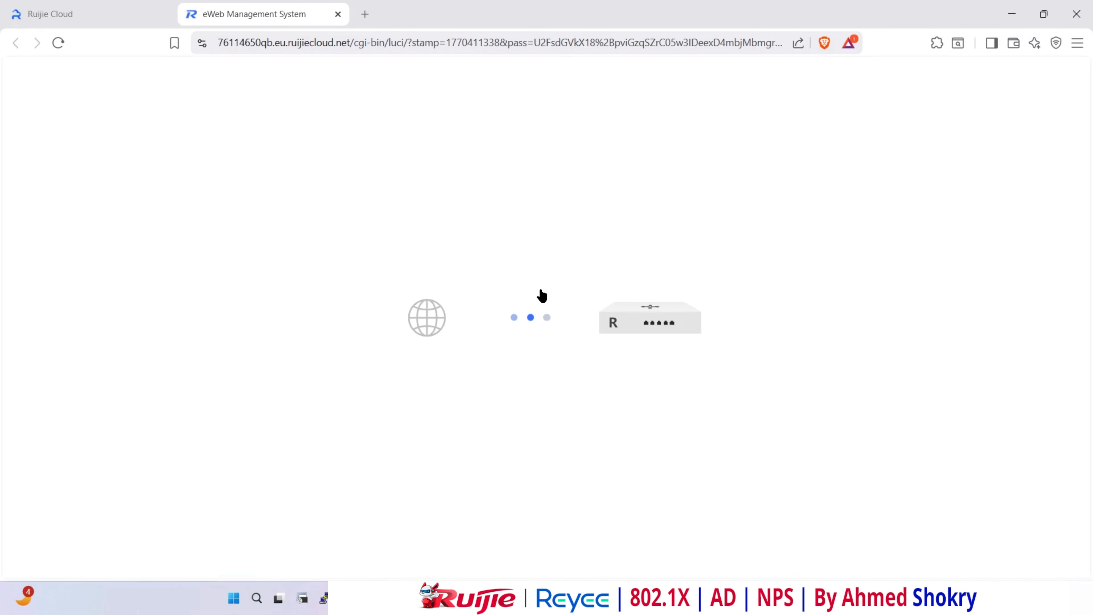
- Switch off Self-Organizing Network in the EG310's Router working mode and confirm saving
click(706, 314)
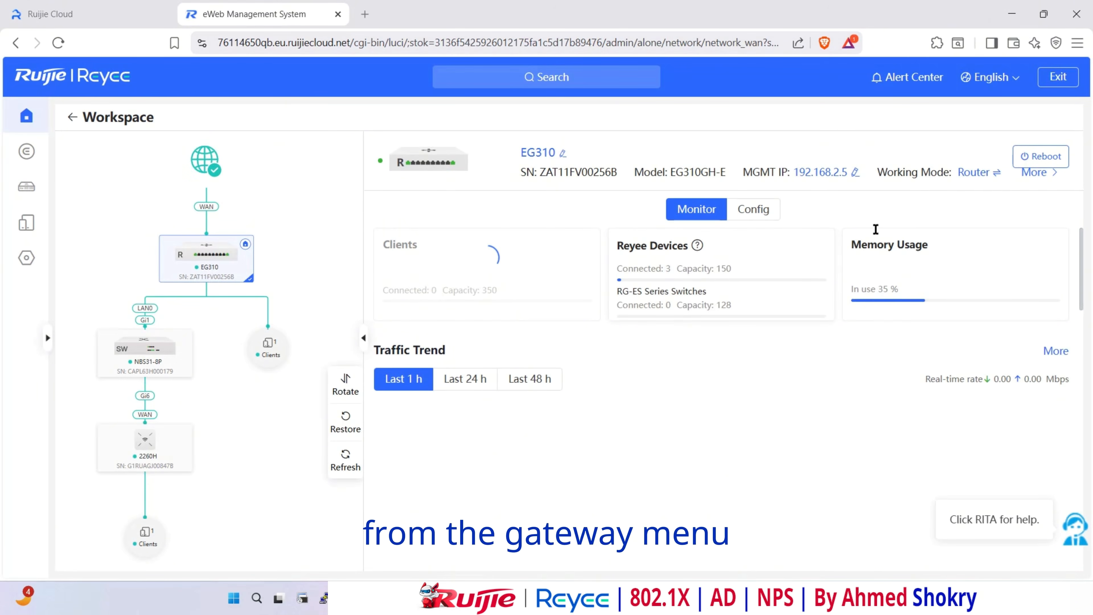
click(978, 182)
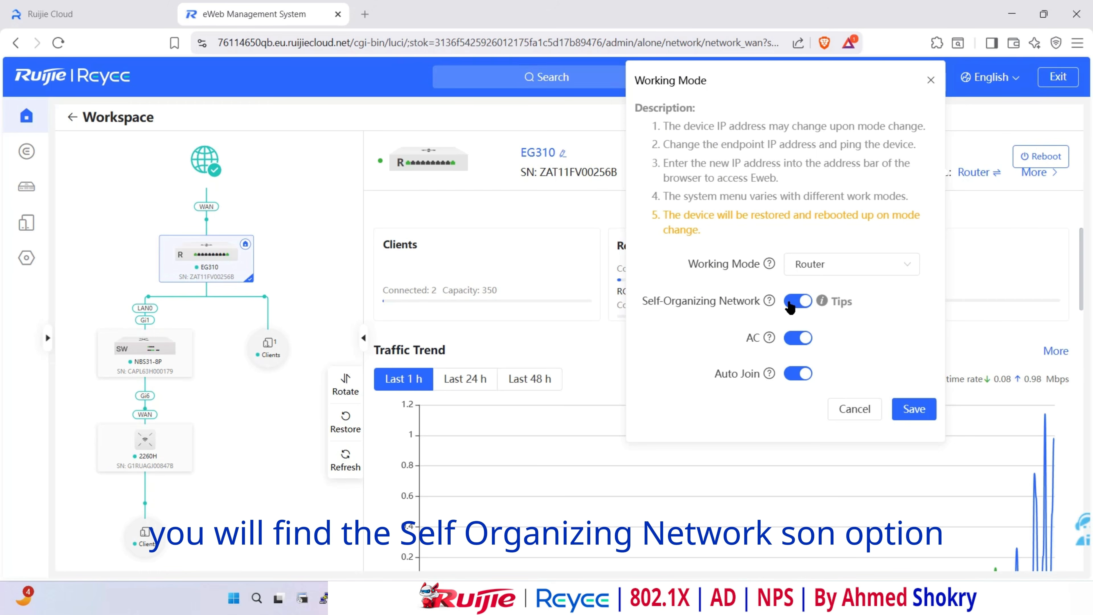
click(797, 301)
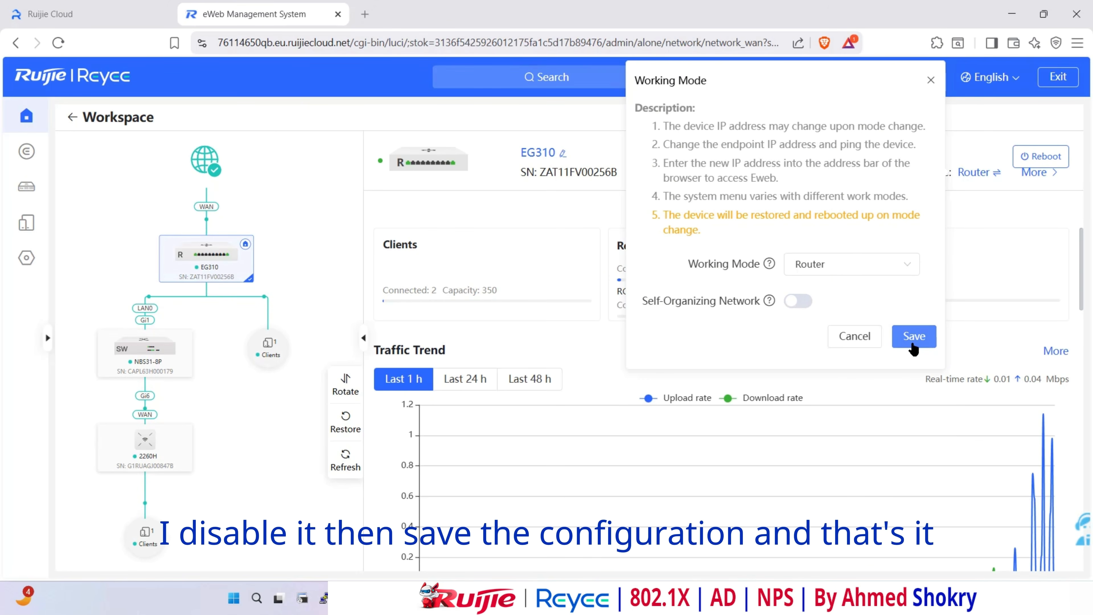
click(913, 340)
click(663, 341)
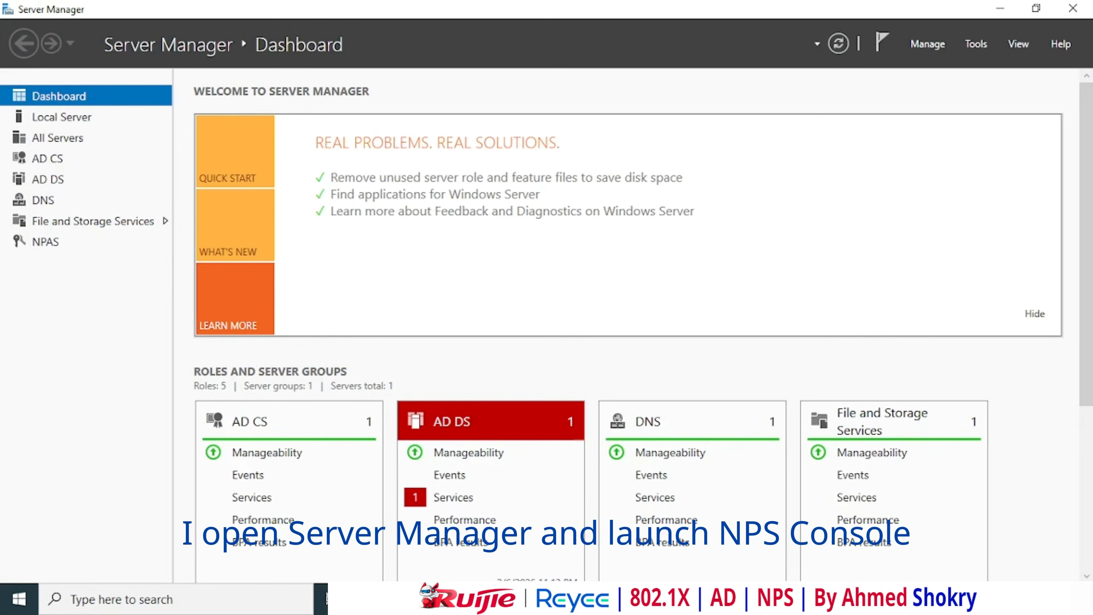
- Open Network Policy Server and review the 2260H RADIUS client's properties at 192.168.110.15
click(975, 44)
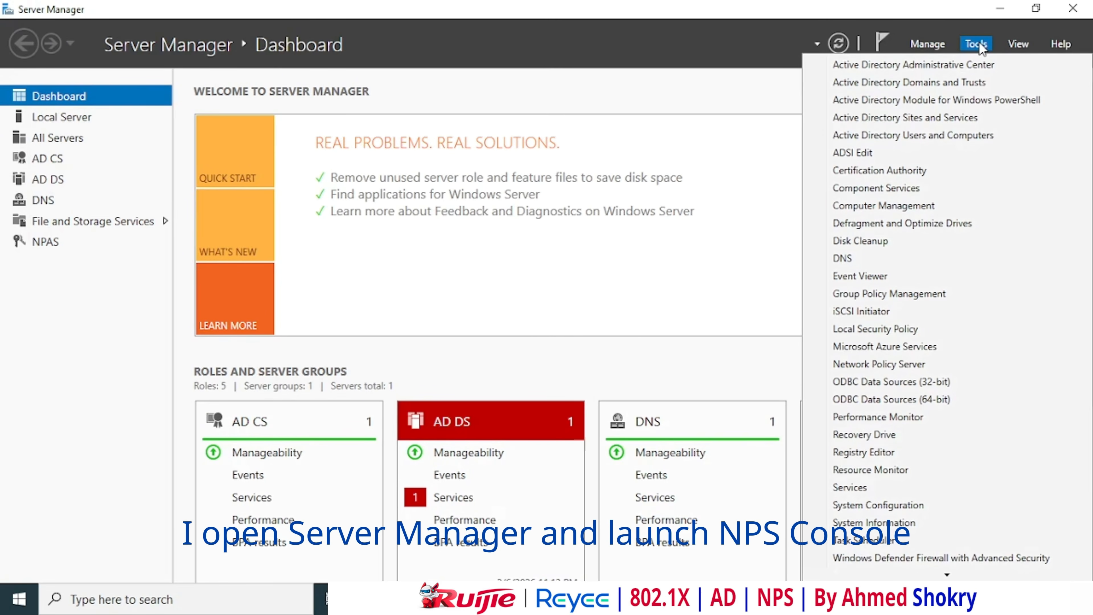
click(890, 364)
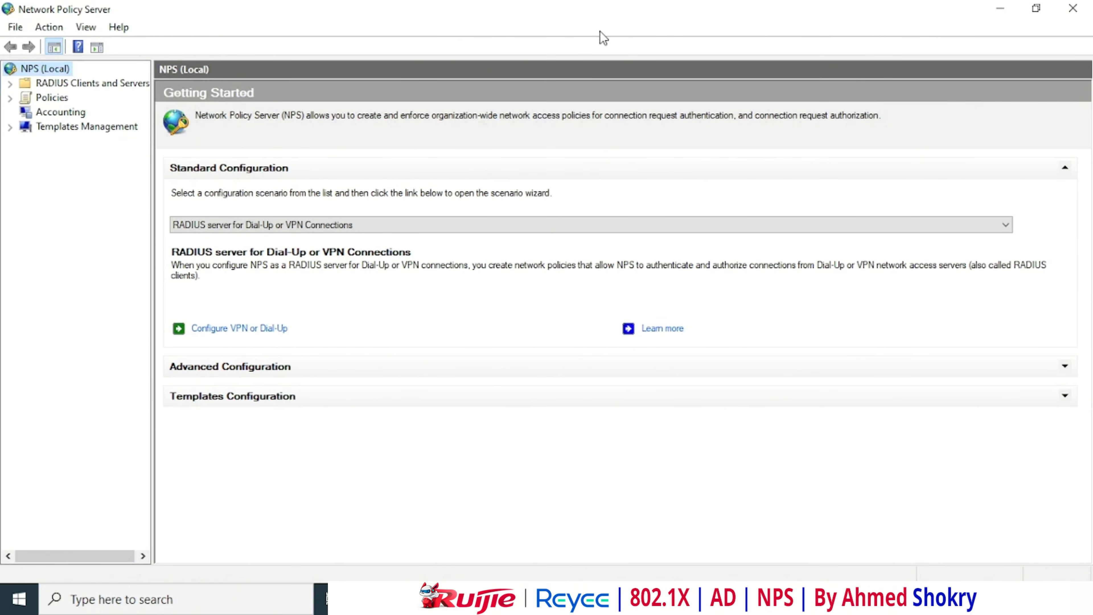
click(10, 84)
click(62, 99)
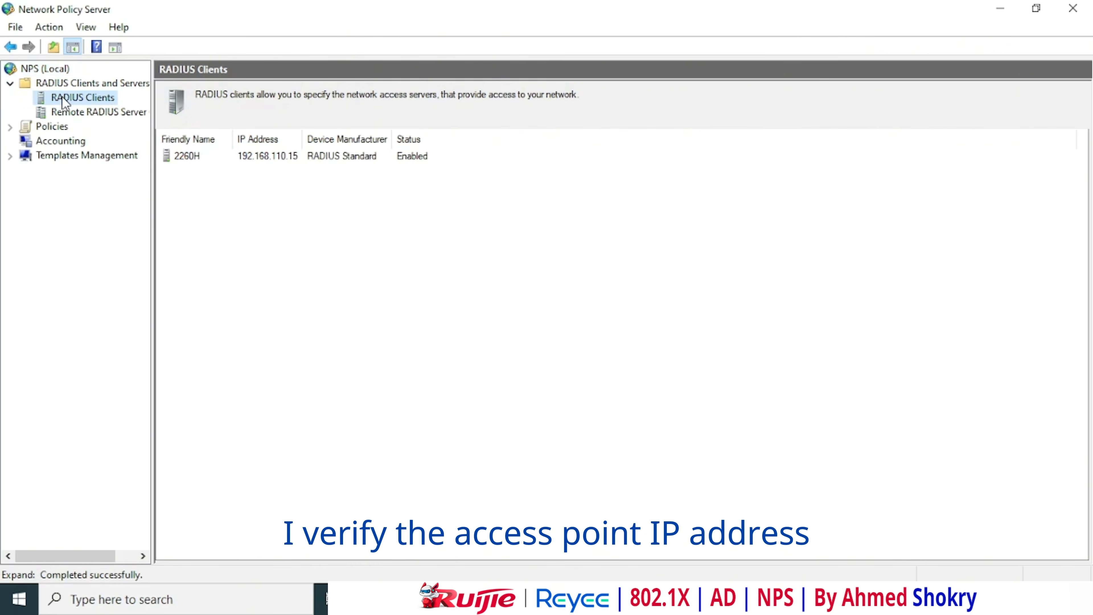
click(258, 157)
double_click(335, 155)
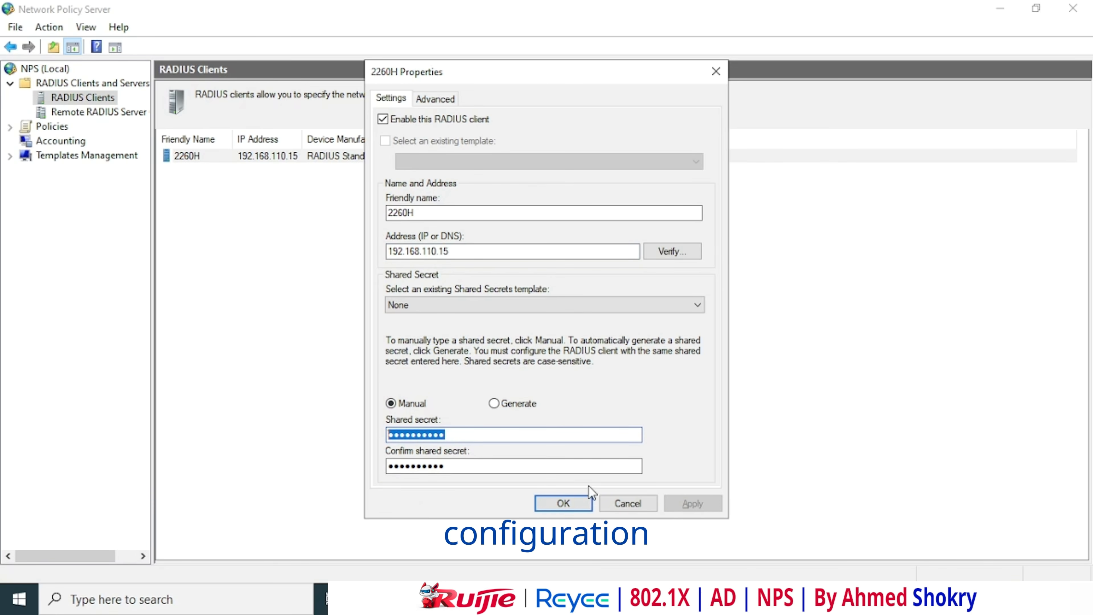
click(583, 501)
- Restart the NPS service by stopping and then starting it on NPS (Local)
click(41, 69)
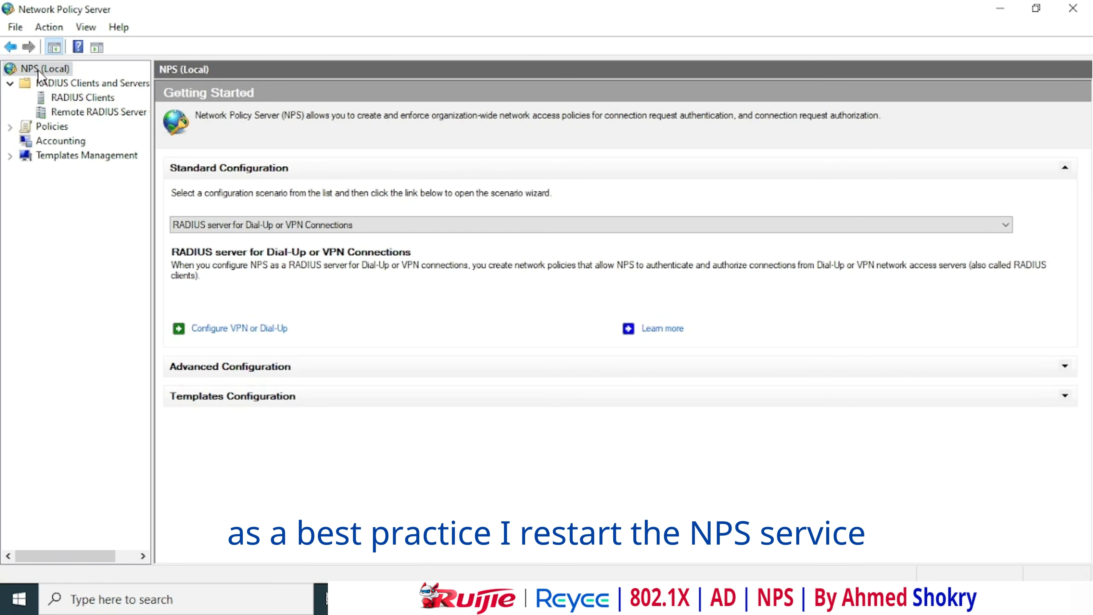
right_click(38, 70)
click(79, 132)
right_click(47, 68)
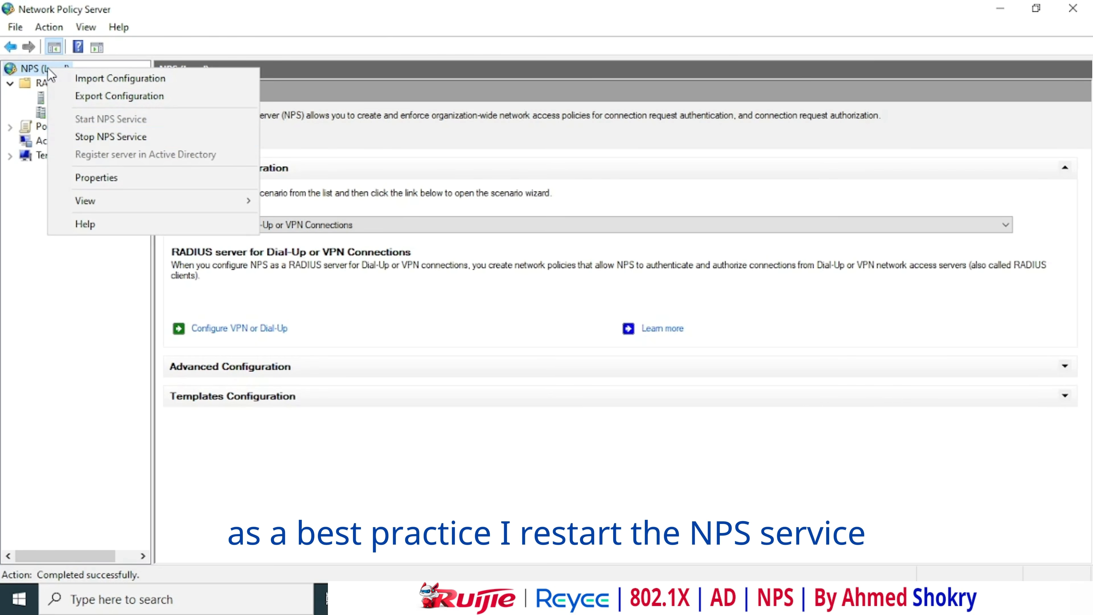
click(85, 136)
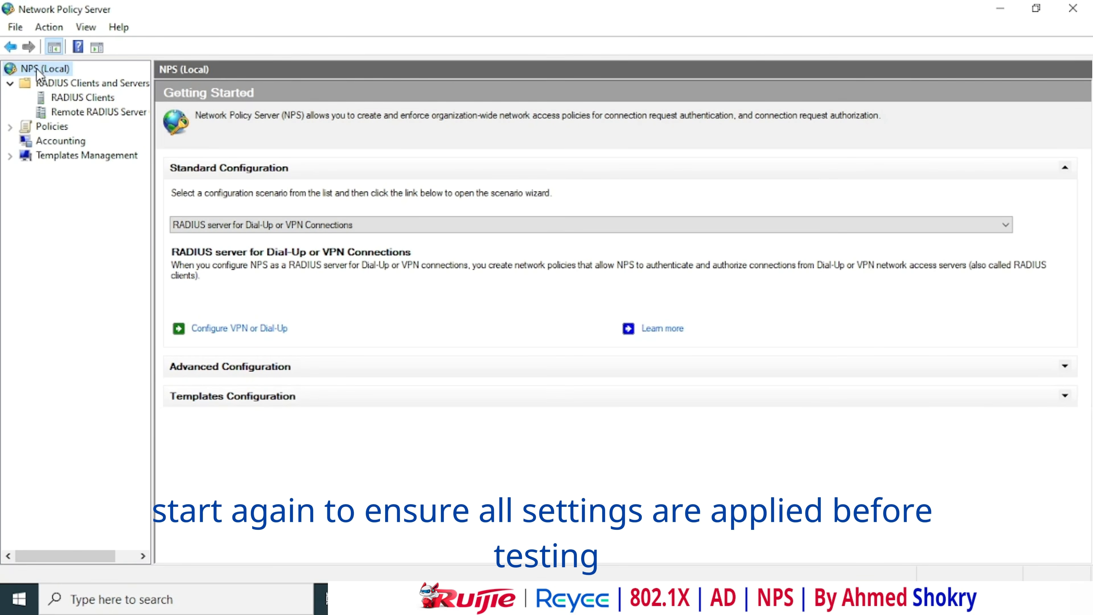
right_click(36, 68)
click(96, 123)
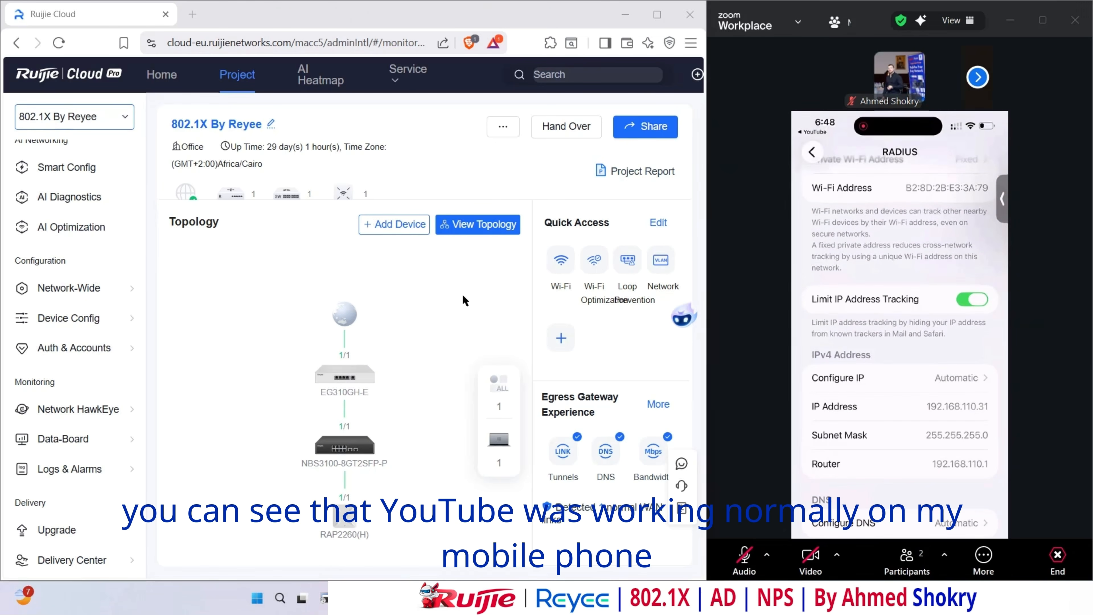
- List authenticated wireless 802.1X clients and highlight the phone's IP 192.168.110.31 on SSID RADIUS
scroll(89, 246, up, 3)
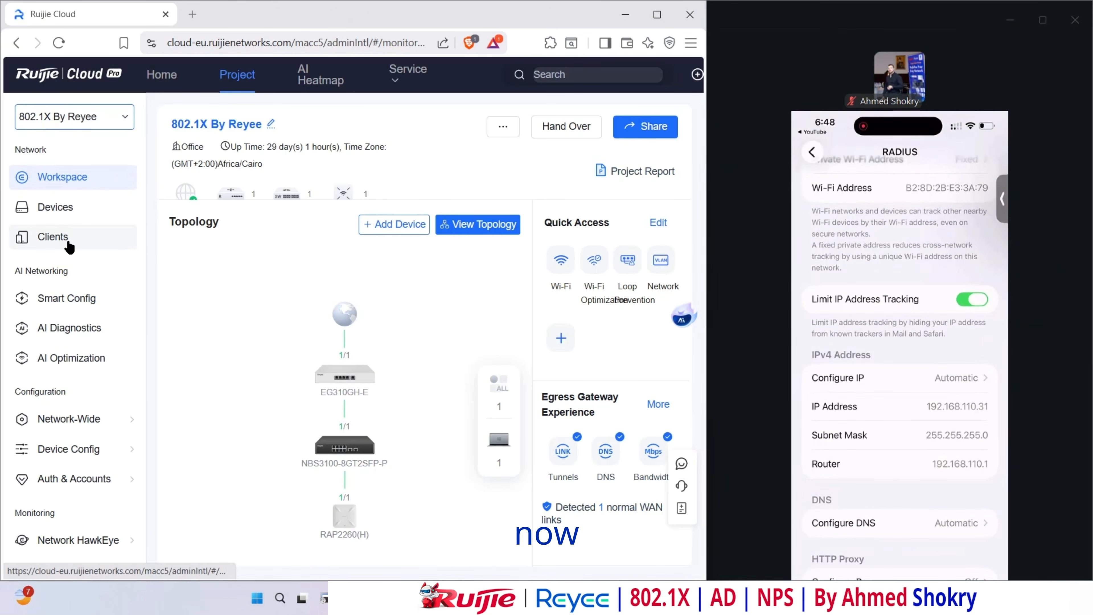
click(69, 245)
scroll(319, 353, down, 2)
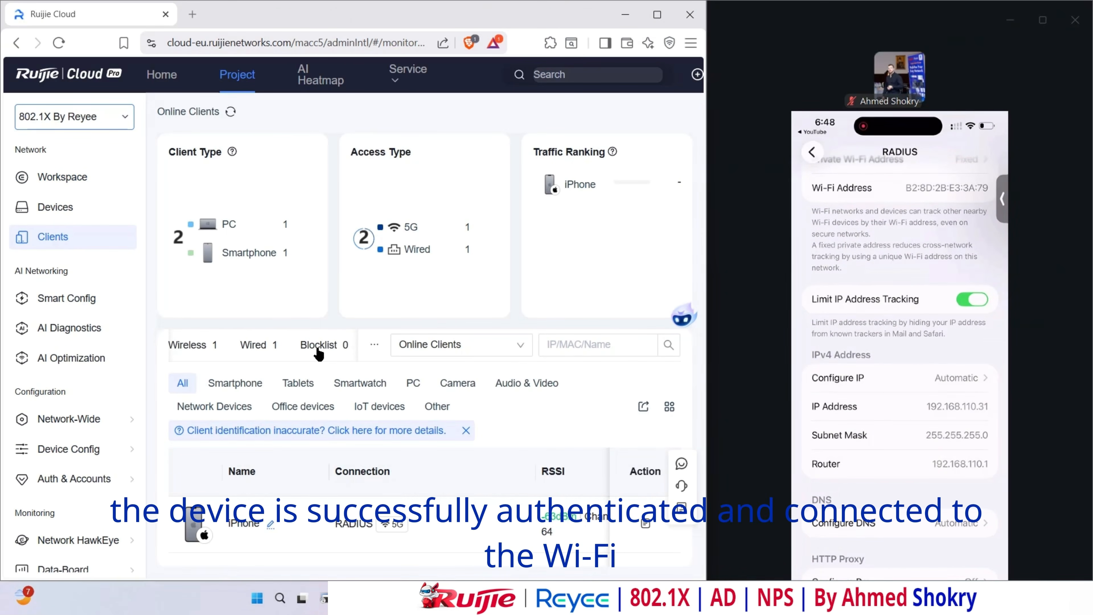
click(298, 349)
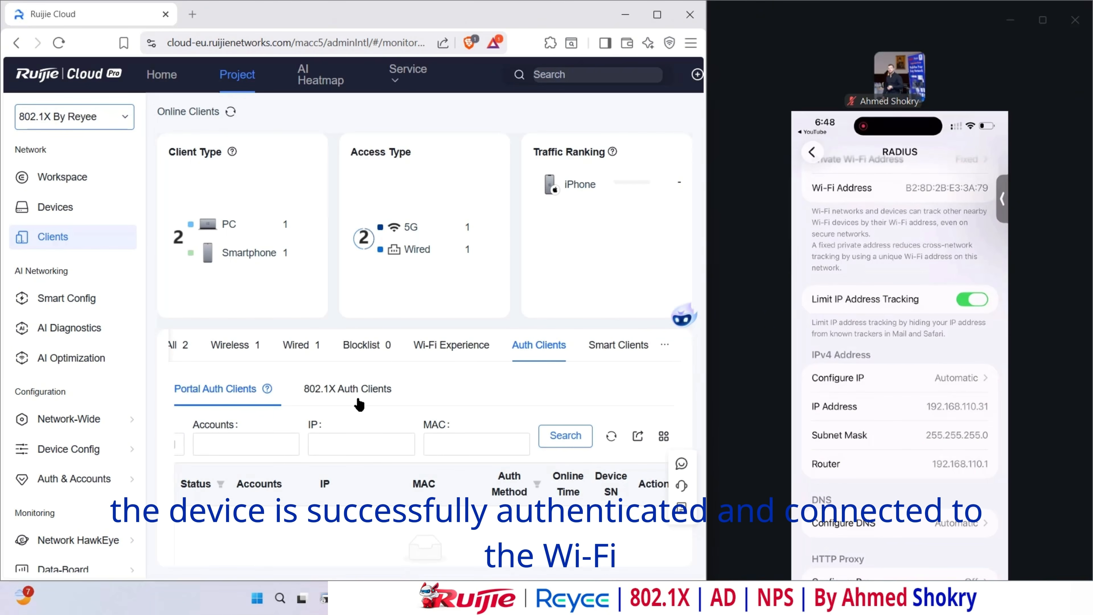
click(353, 391)
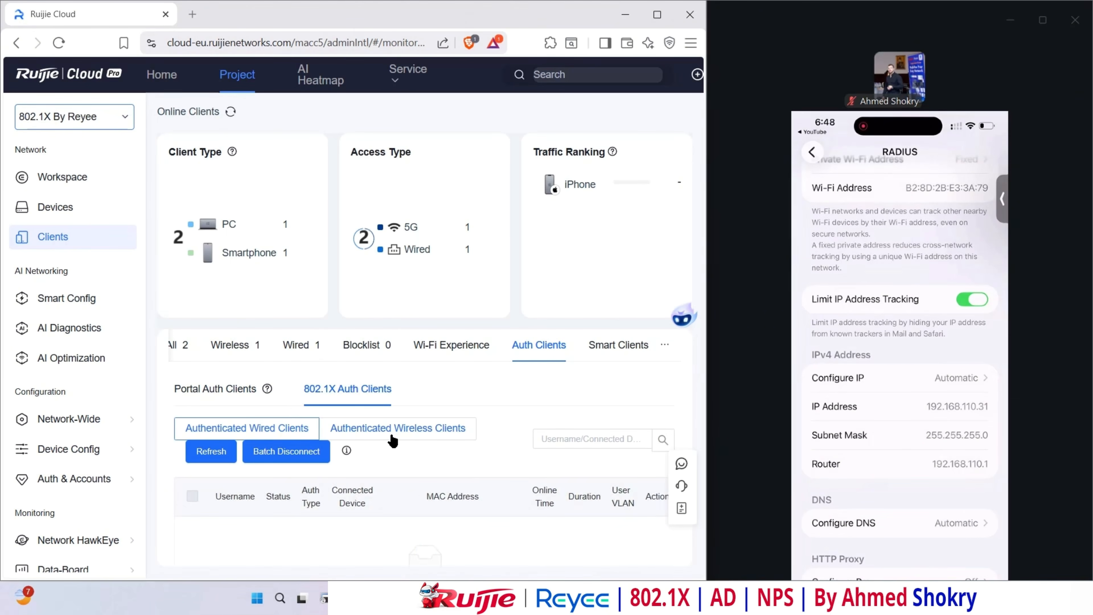
click(398, 429)
scroll(391, 432, down, 1)
drag(259, 532, 244, 520)
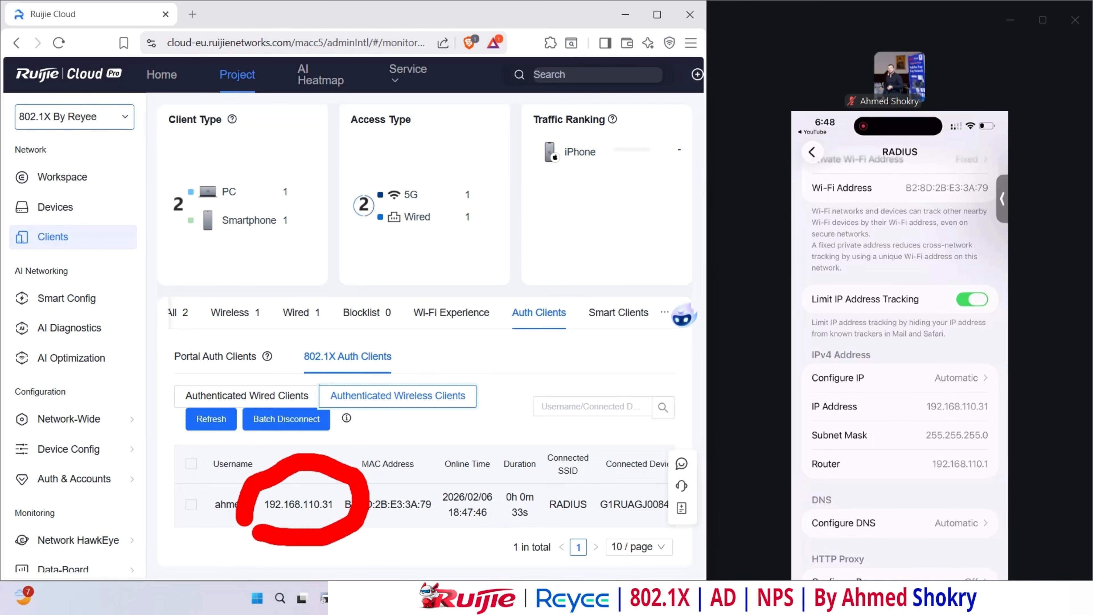
drag(902, 418, 979, 378)
key(Escape)
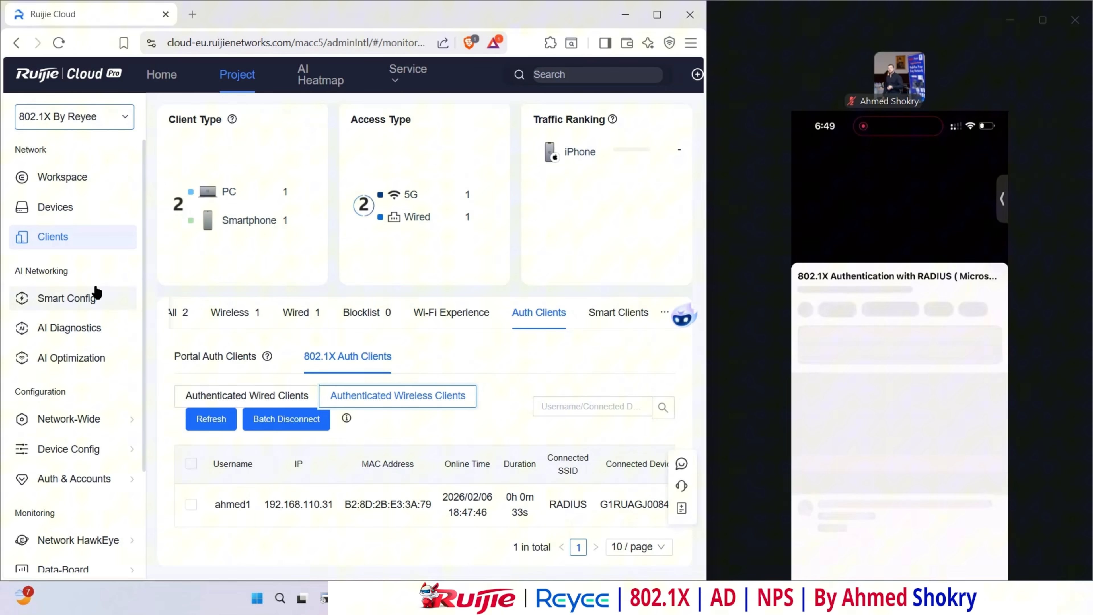
- Delete the YouTube Block policy from App/Website Control, then return to Workspace
mouse_move(69, 422)
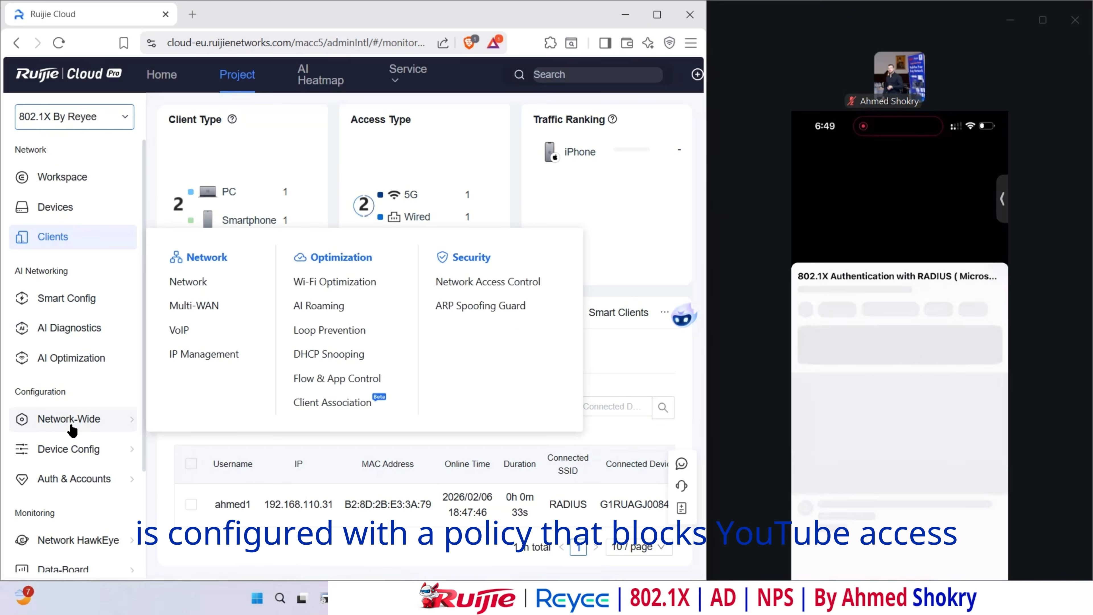
click(304, 379)
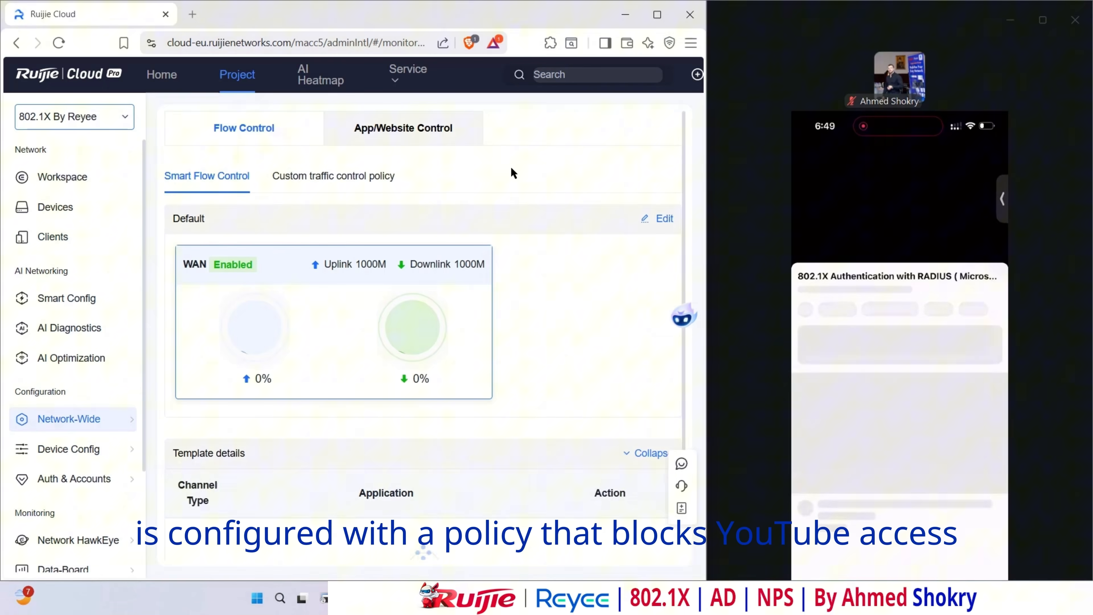
click(407, 134)
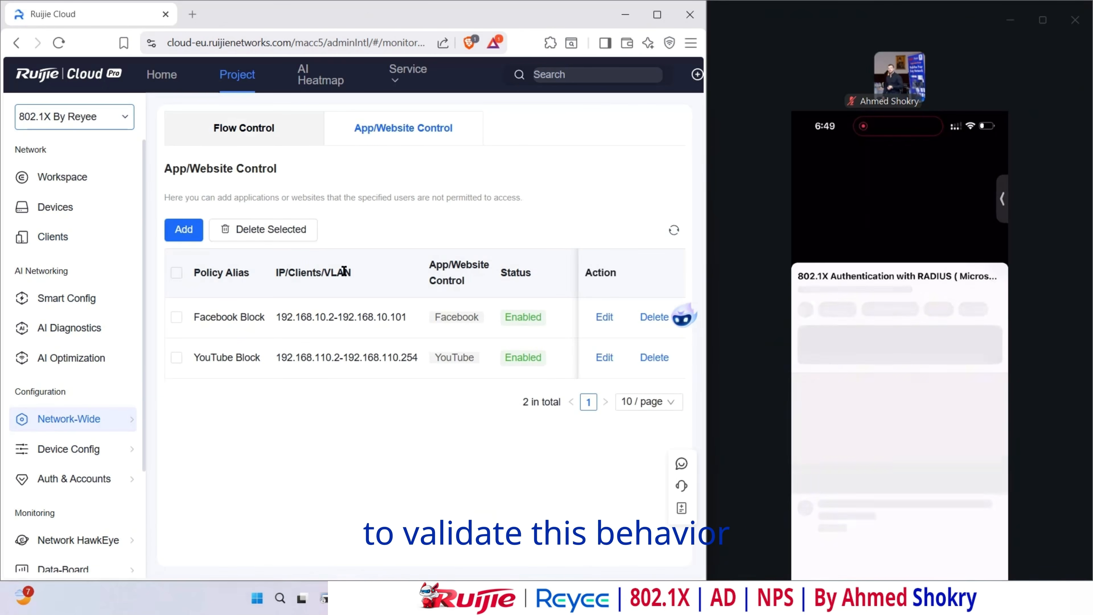
click(176, 360)
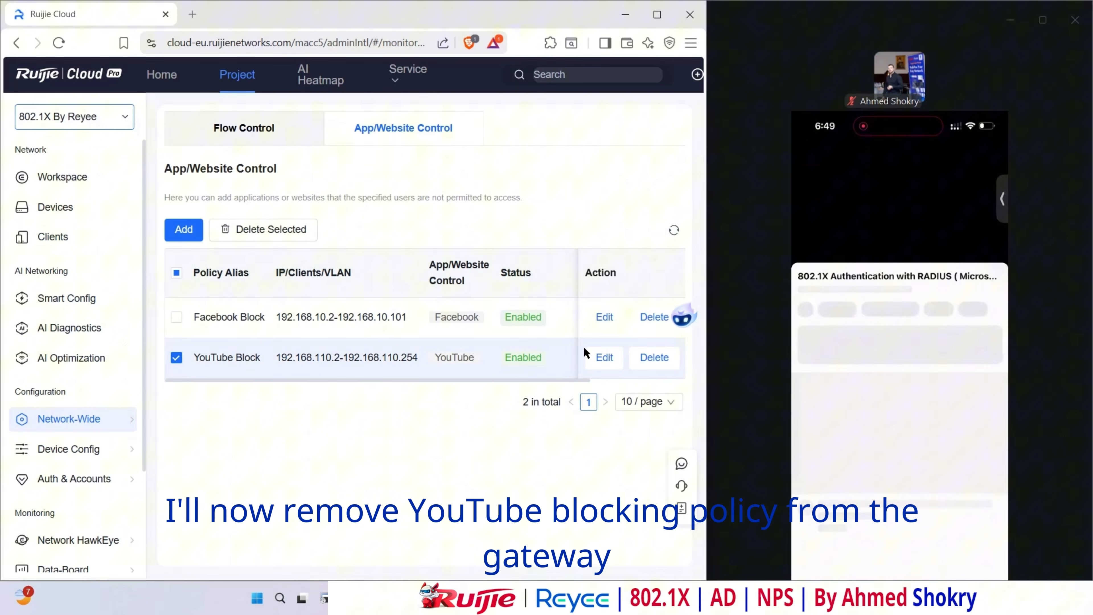
click(661, 365)
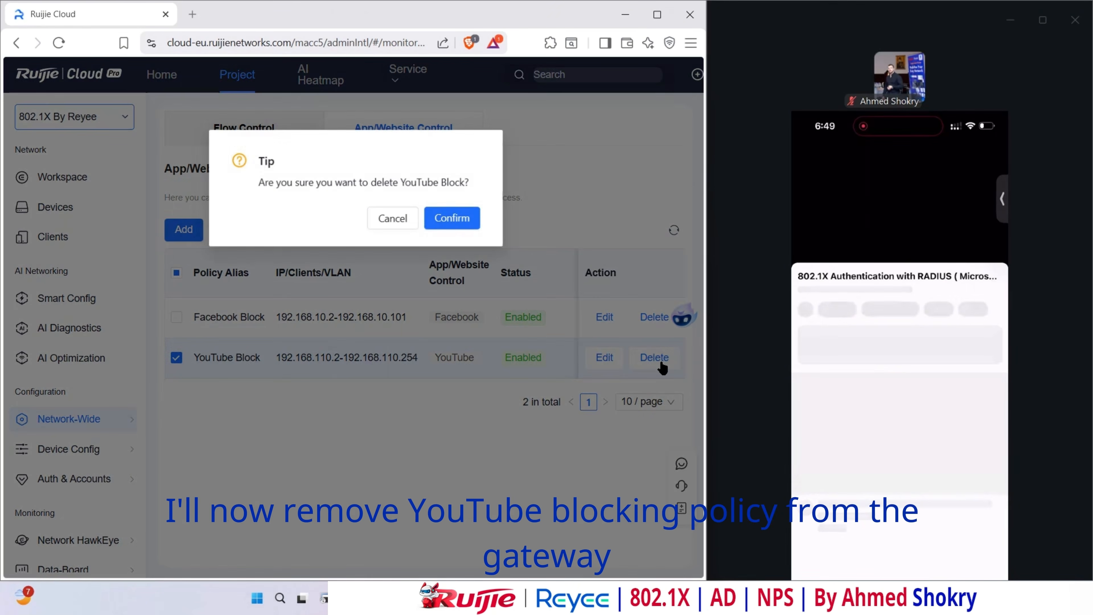
click(453, 224)
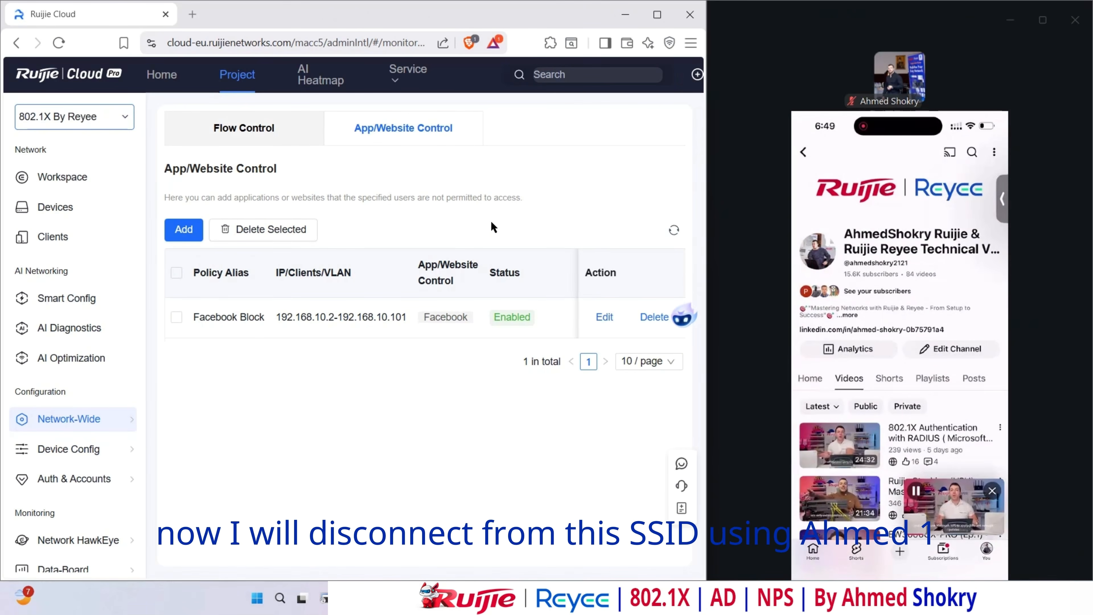
click(62, 177)
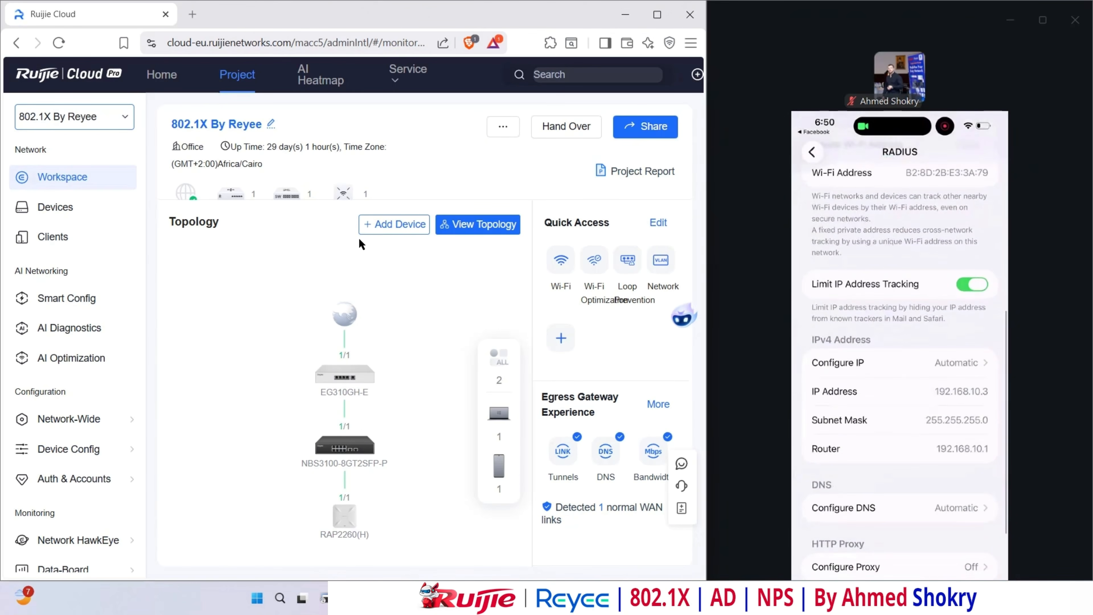
- Show Authenticated Wireless 802.1X clients and scroll to the phone's row at 192.168.10.3
click(60, 237)
scroll(328, 344, down, 5)
click(272, 346)
click(347, 389)
click(384, 428)
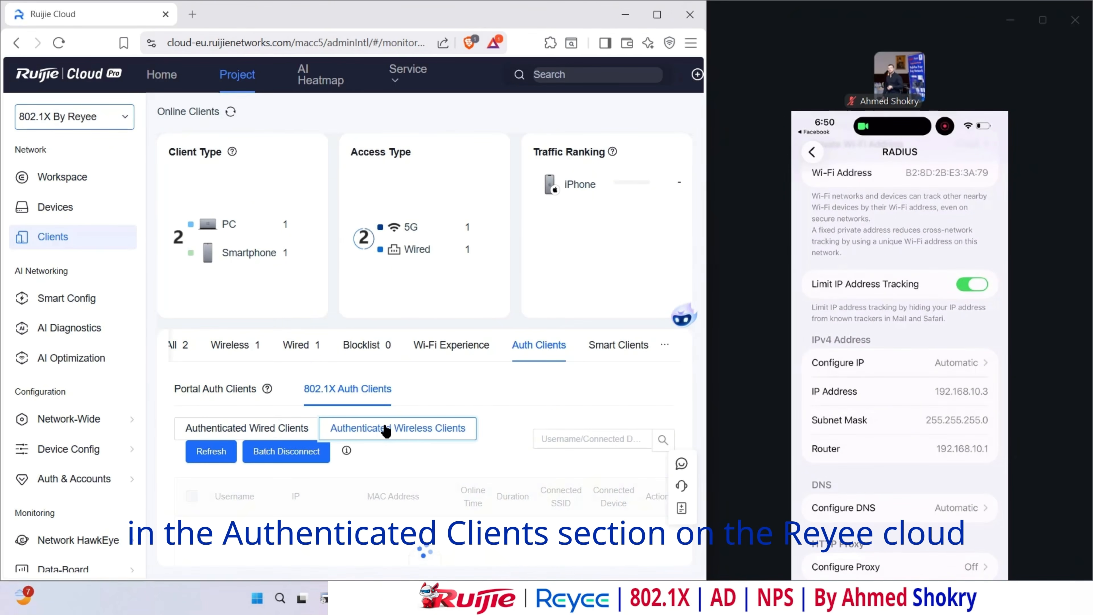
scroll(366, 487, down, 1)
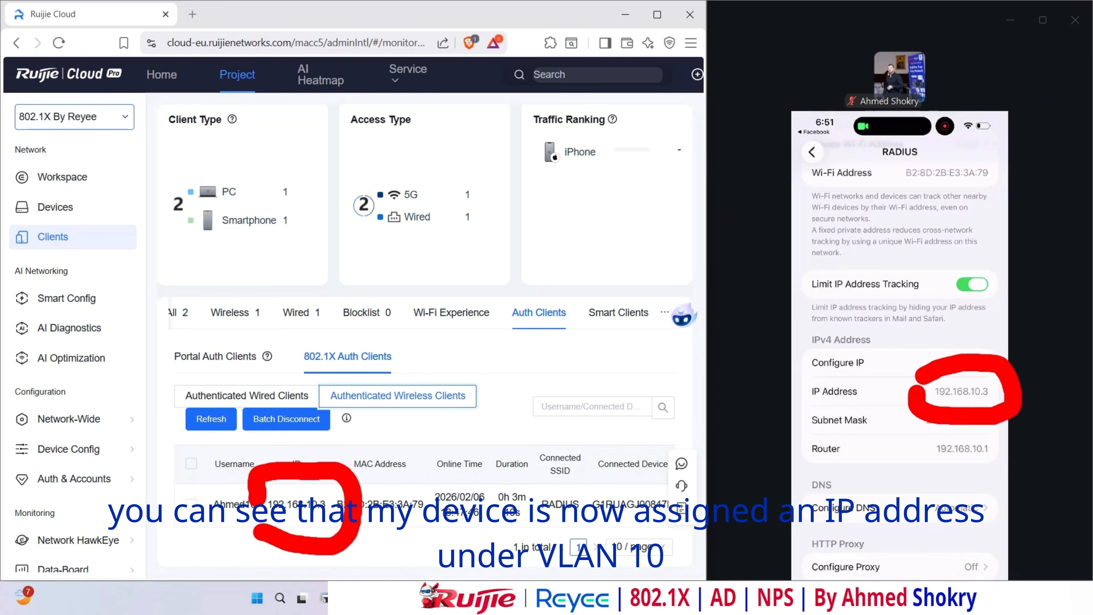
mouse_move(657, 305)
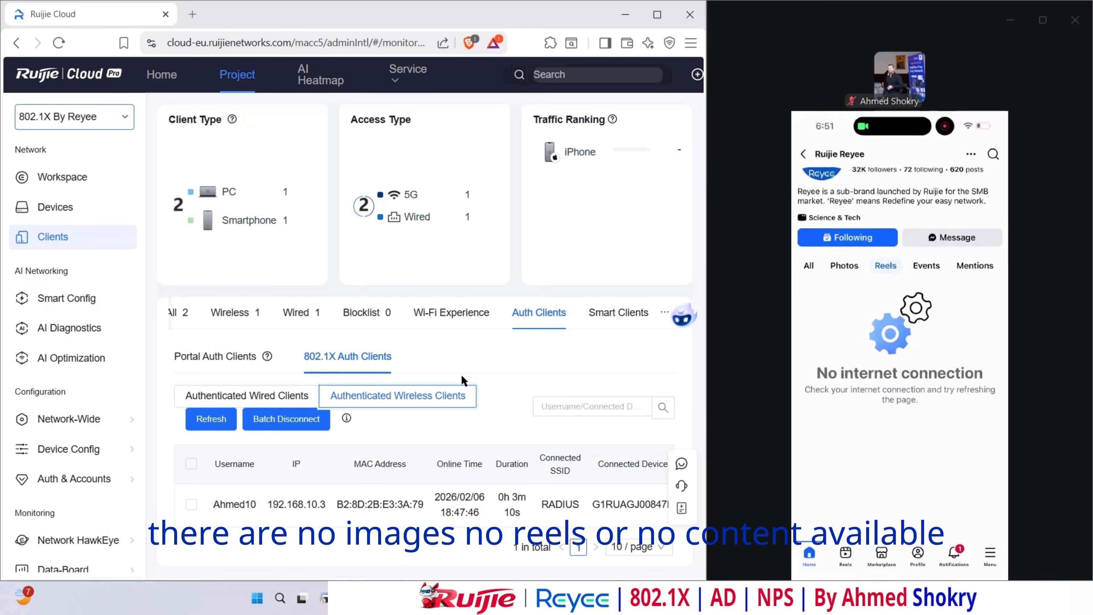
- Remove the Facebook Block policy from App/Website Control and confirm the deletion
mouse_move(99, 428)
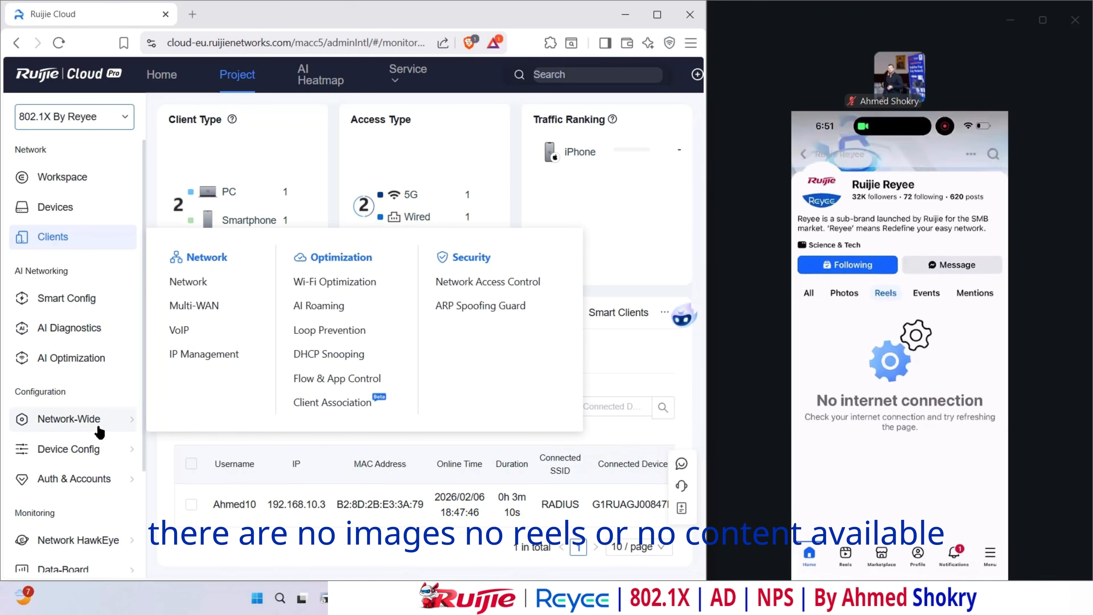
click(338, 379)
click(374, 131)
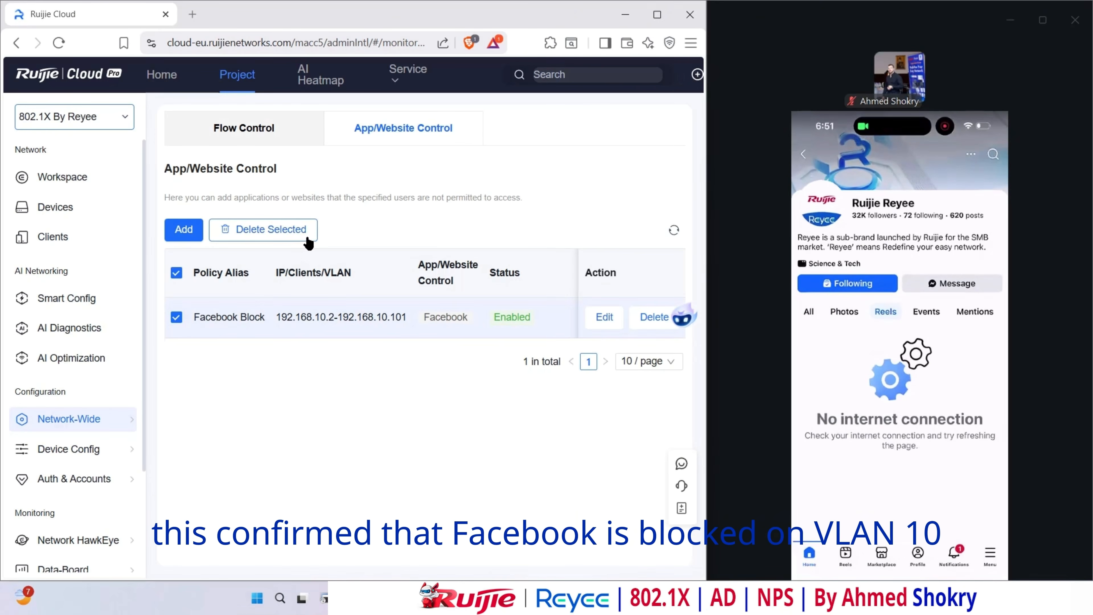
click(269, 229)
click(465, 342)
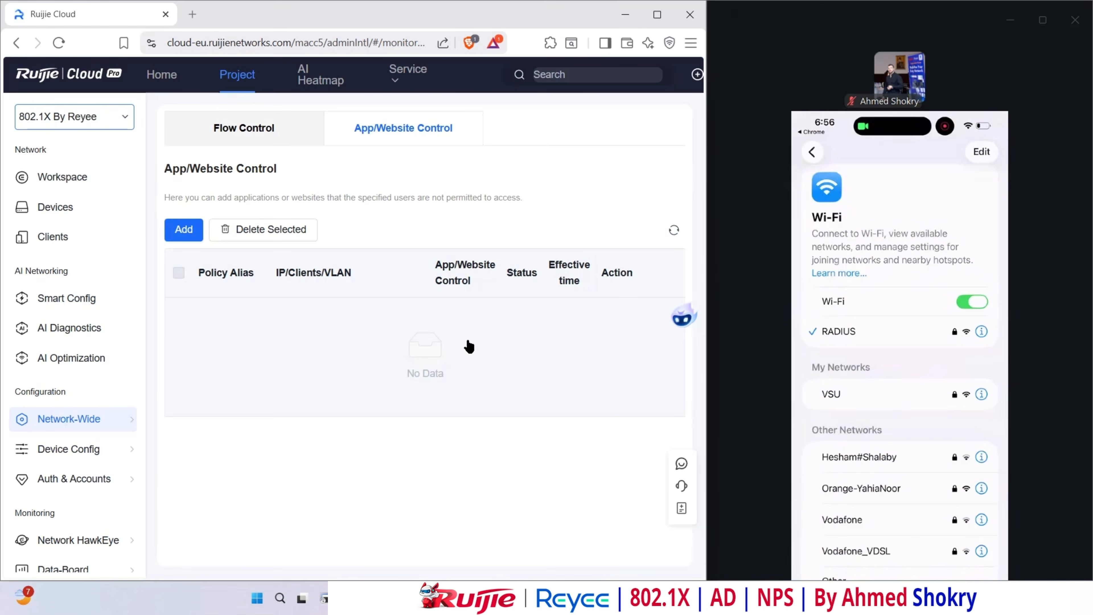
- Show authenticated wireless 802.1X clients and mark the phone at 192.168.20.3
click(70, 239)
scroll(310, 346, down, 3)
click(250, 346)
click(348, 391)
click(445, 431)
scroll(487, 400, down, 1)
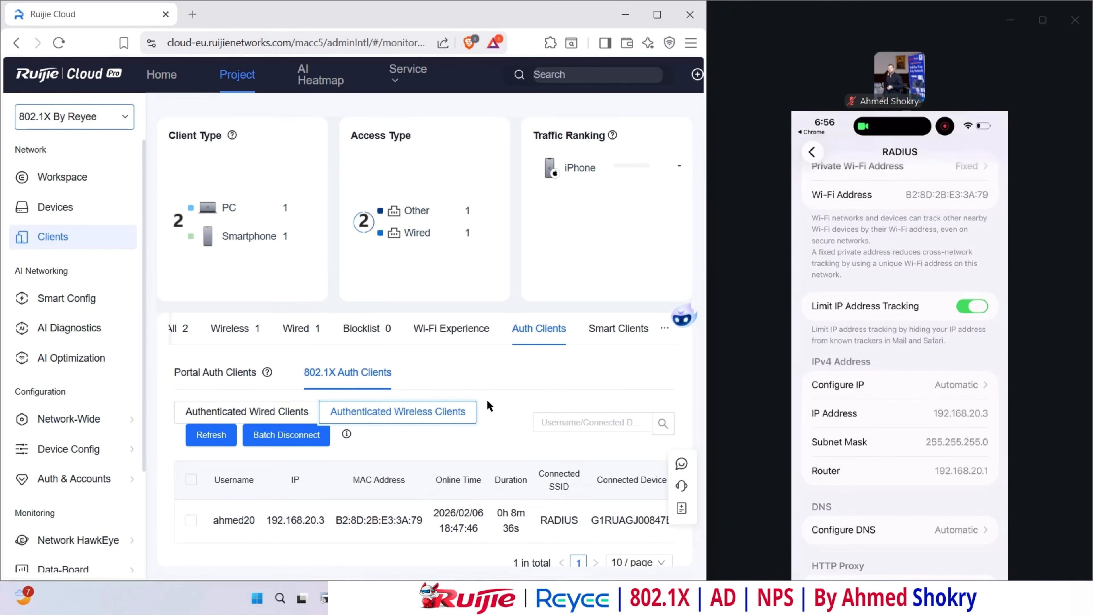
scroll(487, 399, down, 1)
mouse_move(327, 532)
mouse_down()
mouse_move(198, 478)
mouse_move(332, 505)
mouse_up()
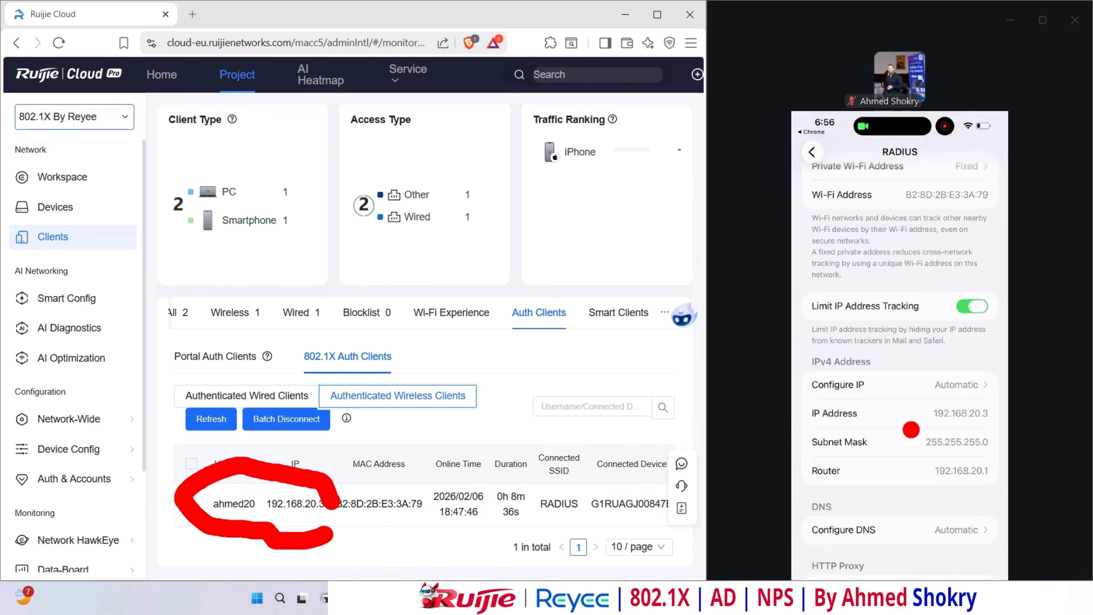
mouse_move(911, 429)
mouse_down()
mouse_move(925, 404)
mouse_move(889, 418)
mouse_up()
key(Escape)
- Delete the VLAN 20 - 10Mbps Speed Limit custom traffic control policy
mouse_move(78, 426)
click(339, 379)
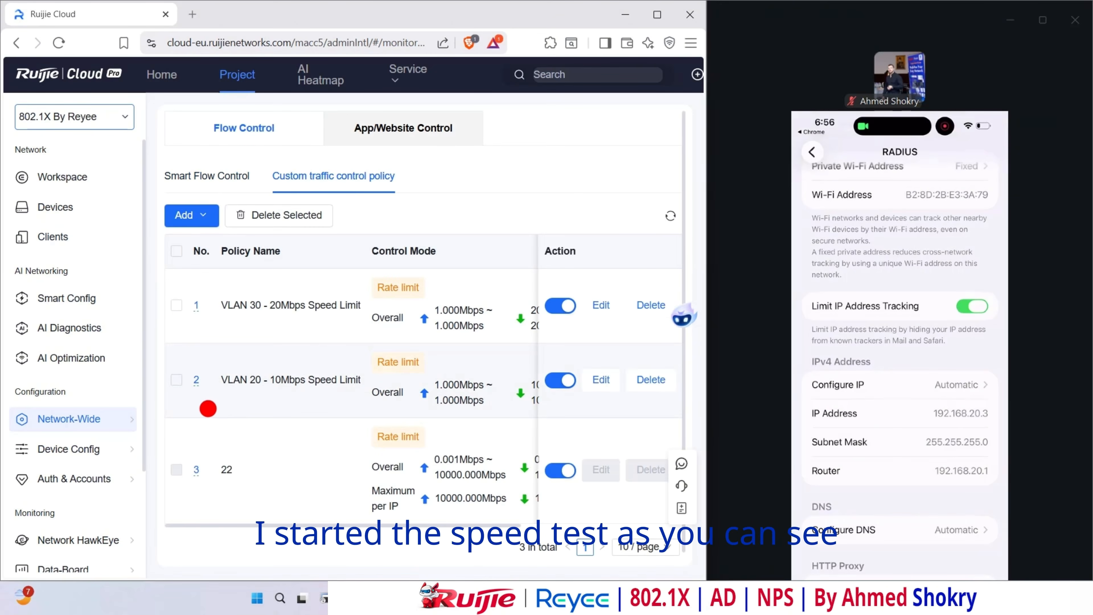
drag(208, 408, 301, 411)
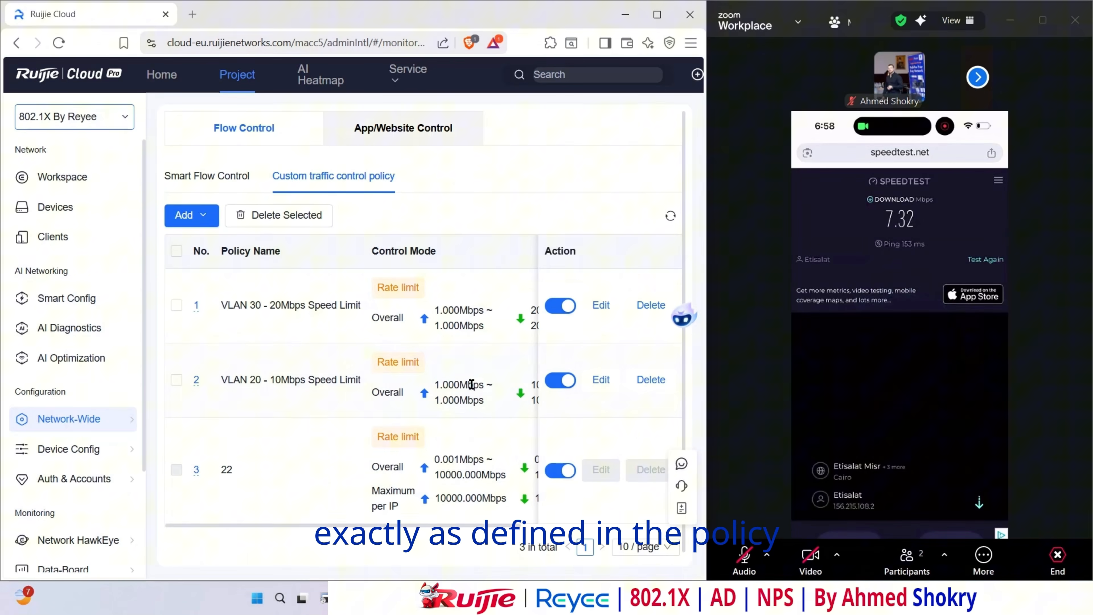
click(177, 379)
click(650, 380)
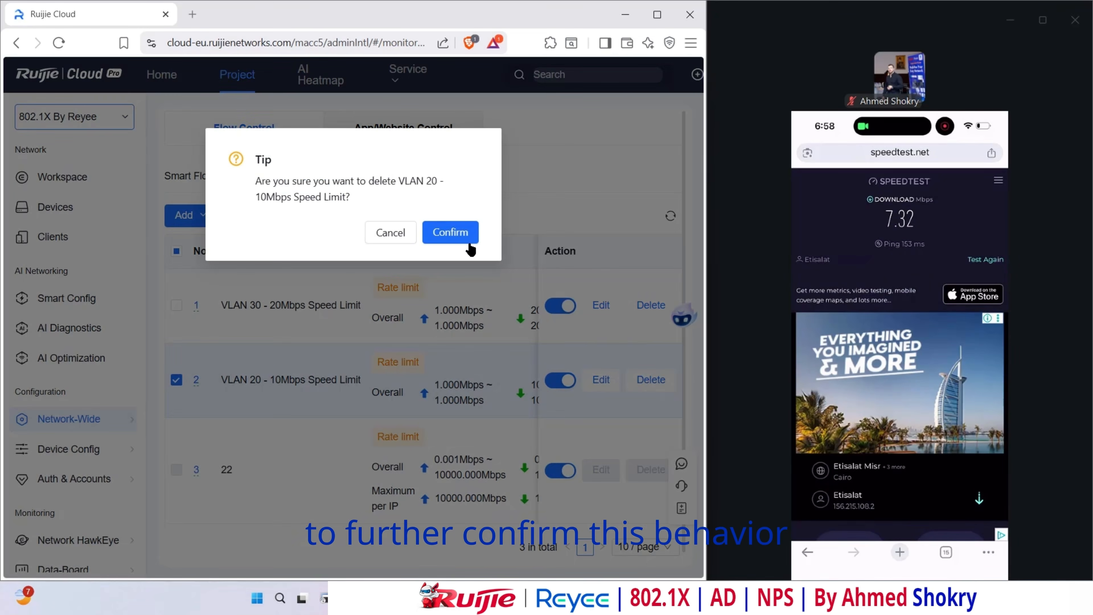
click(465, 241)
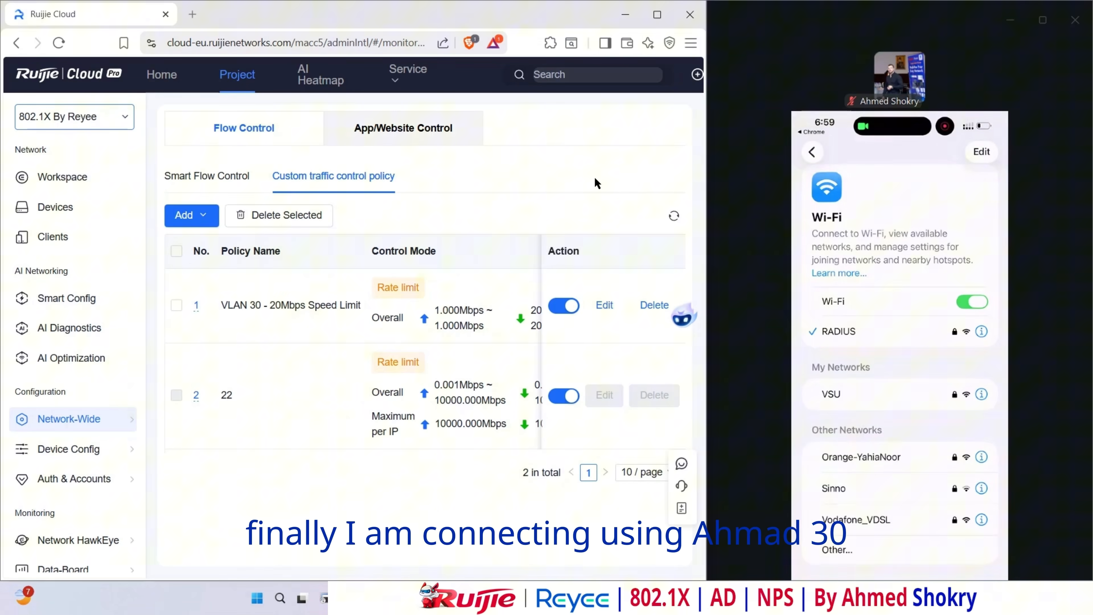
- View authenticated wireless clients and mark the phone at 192.168.30.2
click(65, 237)
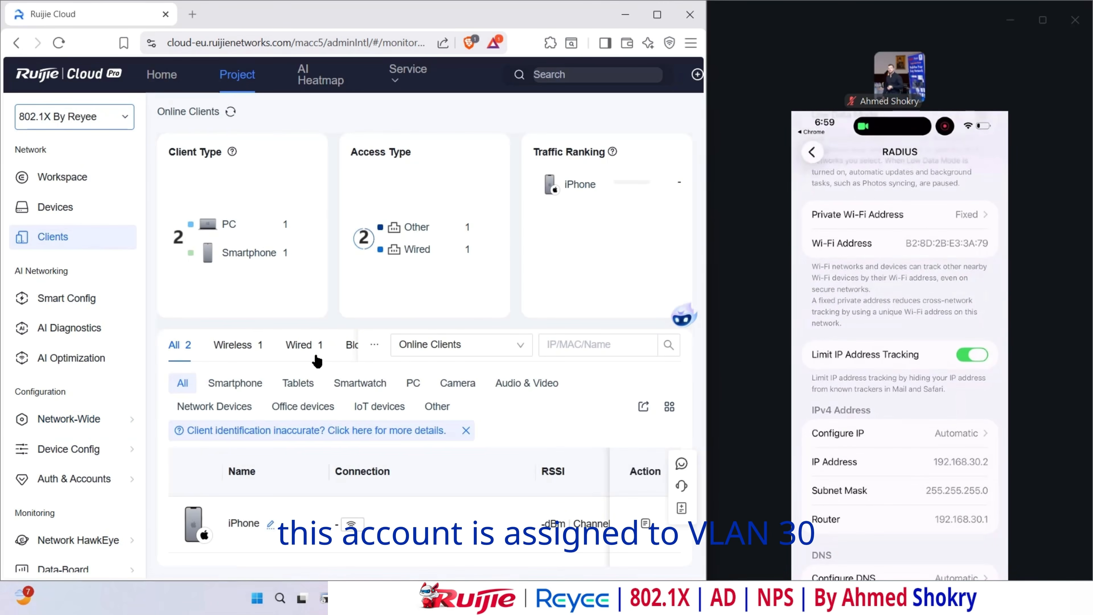
click(236, 343)
click(430, 428)
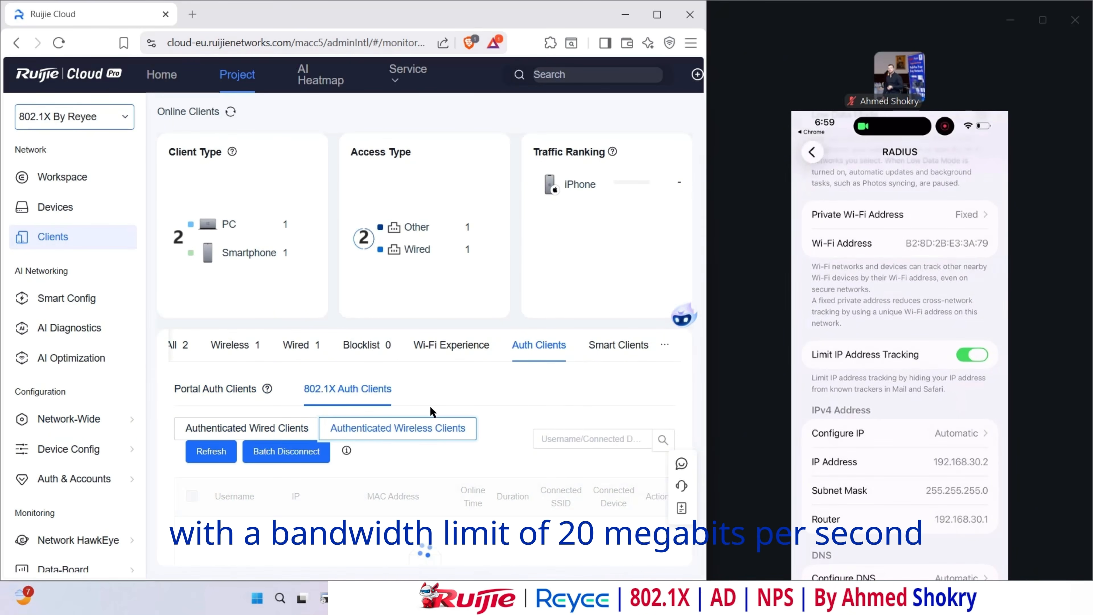
scroll(431, 411, down, 1)
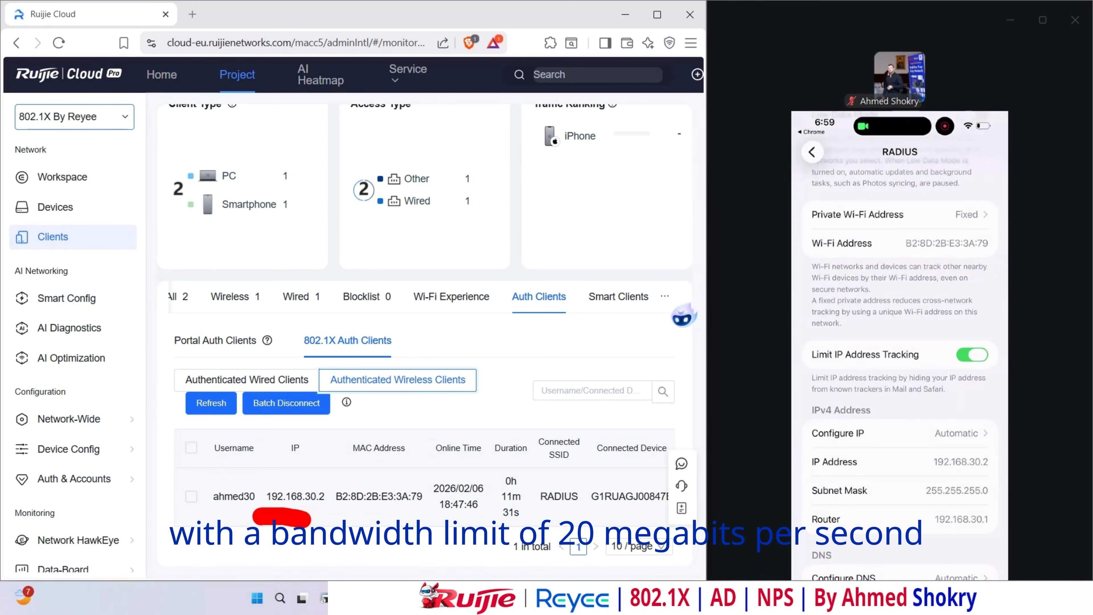
drag(901, 477, 987, 469)
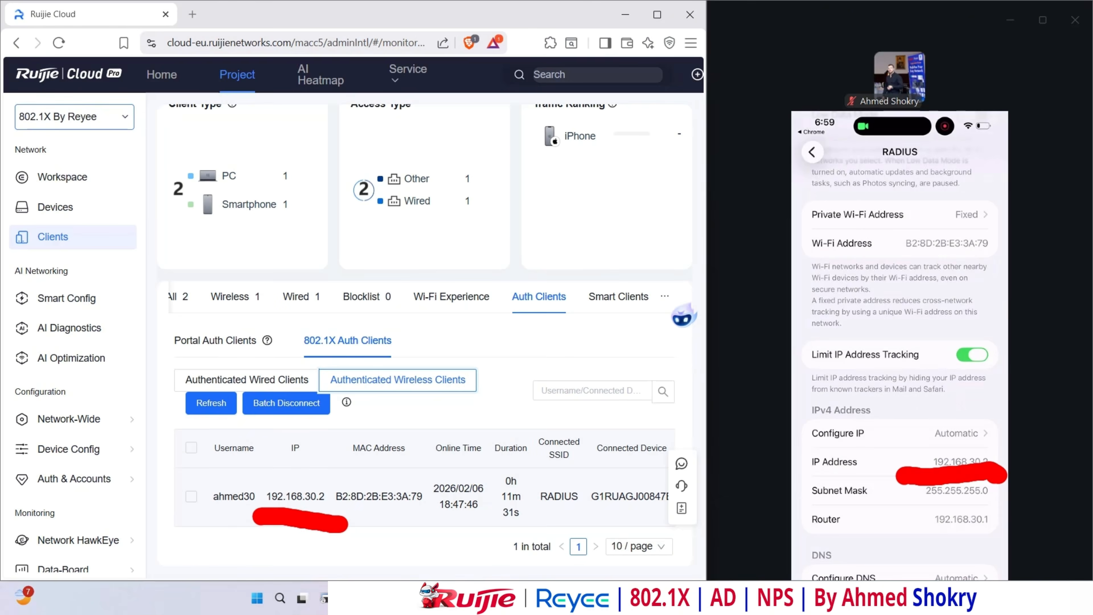
key(Escape)
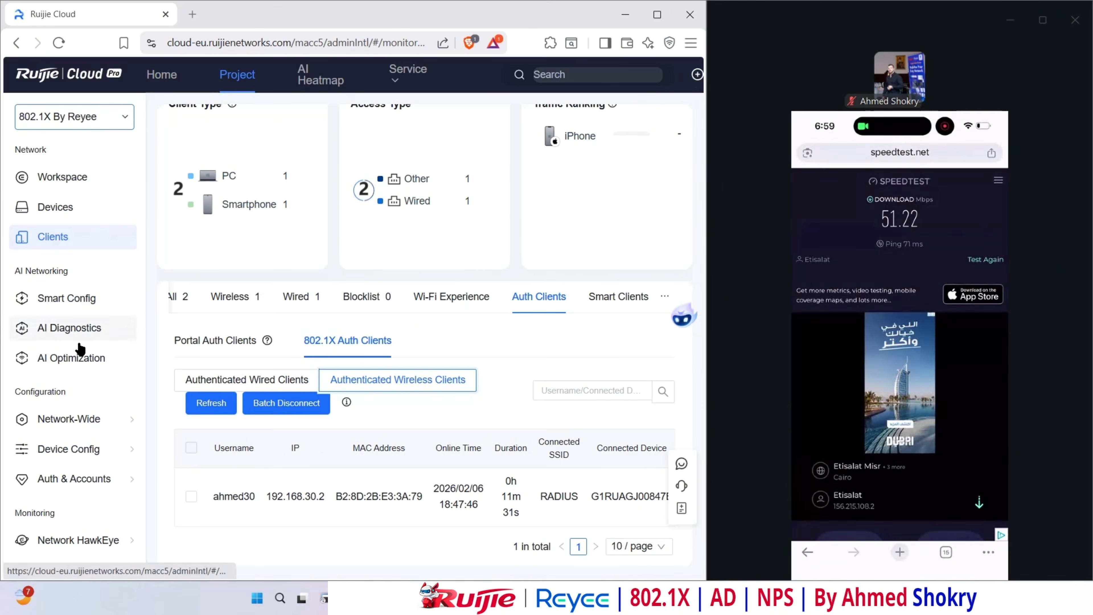
- Delete the VLAN 30 - 20Mbps Speed Limit custom traffic policy, leaving only policy 22
mouse_move(69, 418)
click(355, 377)
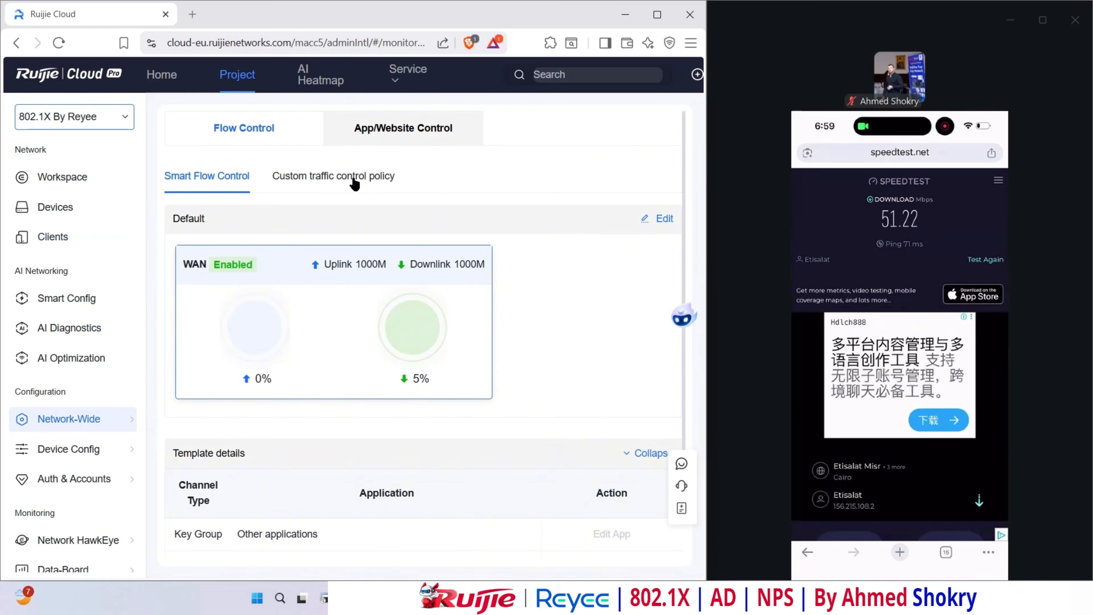
click(346, 179)
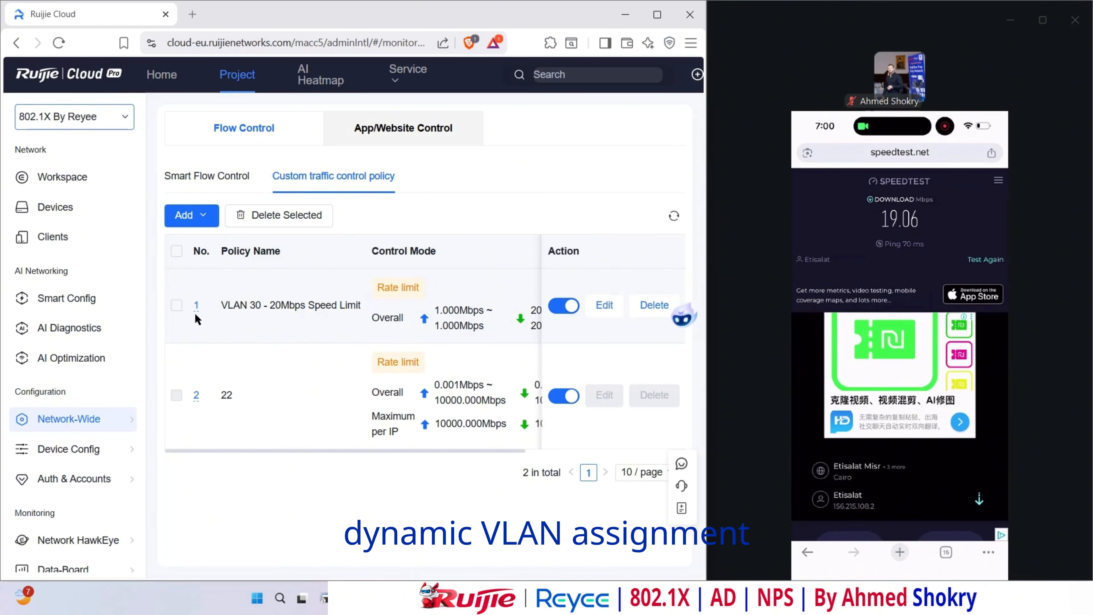
click(176, 305)
click(317, 225)
click(463, 202)
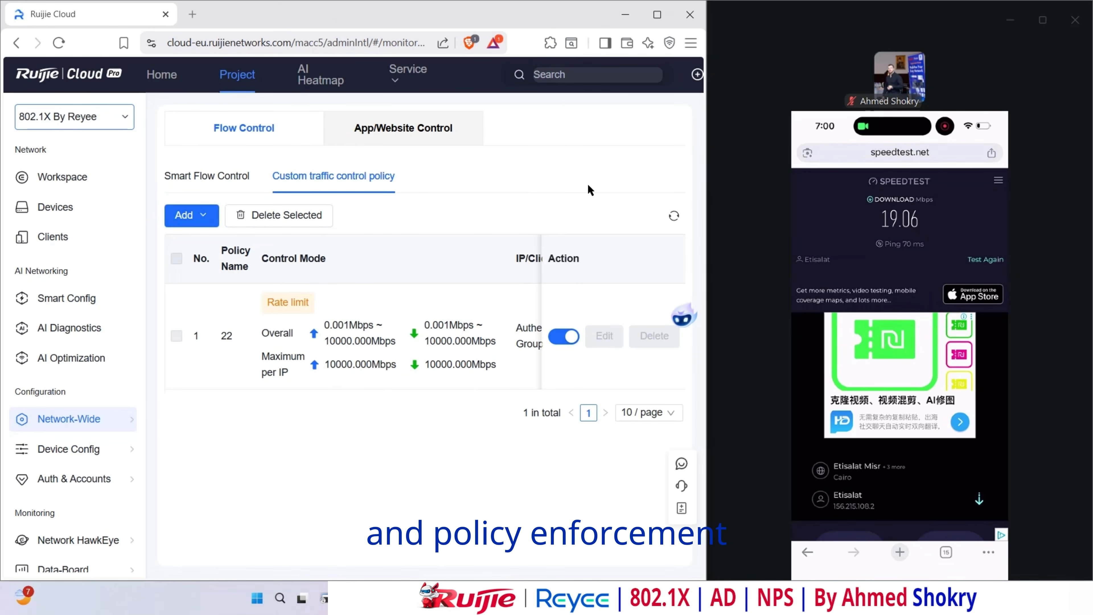